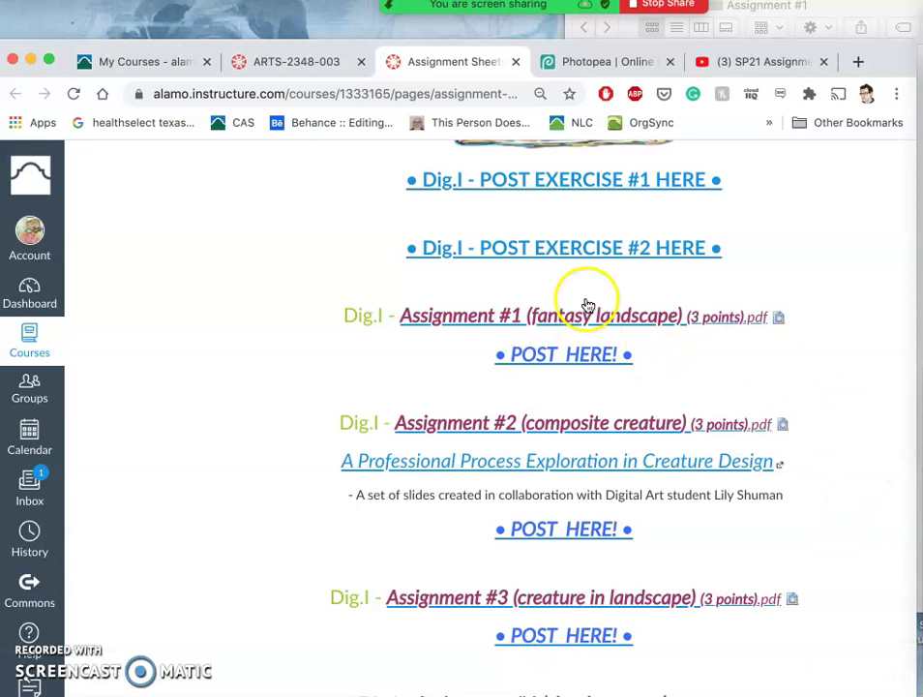
Preview the Assignment #2 PDF inline and scroll to the Collaged Creature sheet.
{"action": "scroll", "coordinate": [501, 329], "scroll_direction": "down", "scroll_amount": 3}
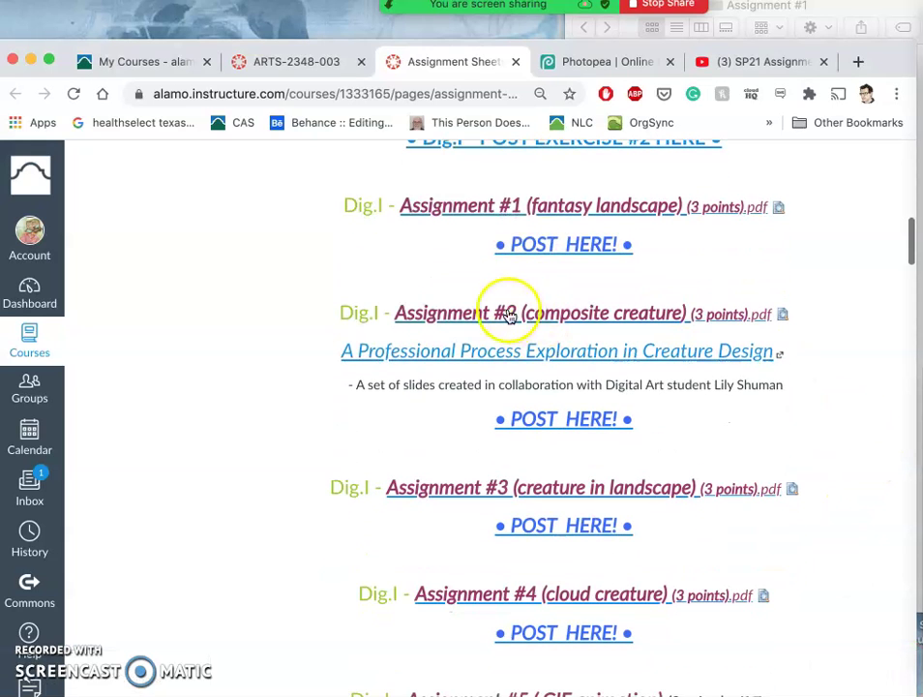
{"action": "left_click", "coordinate": [785, 315]}
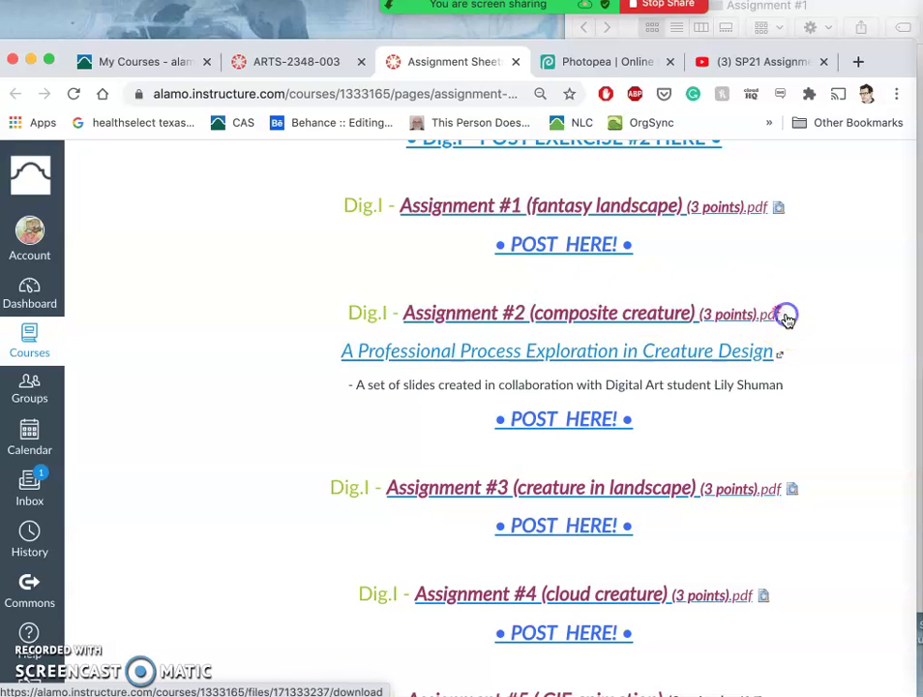
{"action": "scroll", "coordinate": [610, 553], "scroll_direction": "down", "scroll_amount": 5}
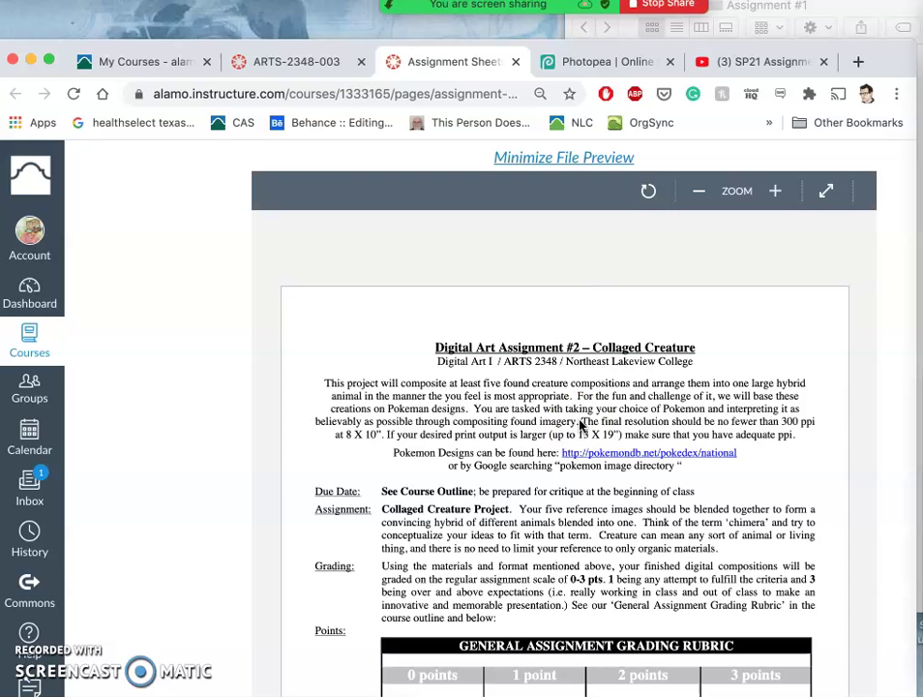
{"action": "scroll", "coordinate": [194, 516], "scroll_direction": "down", "scroll_amount": 3}
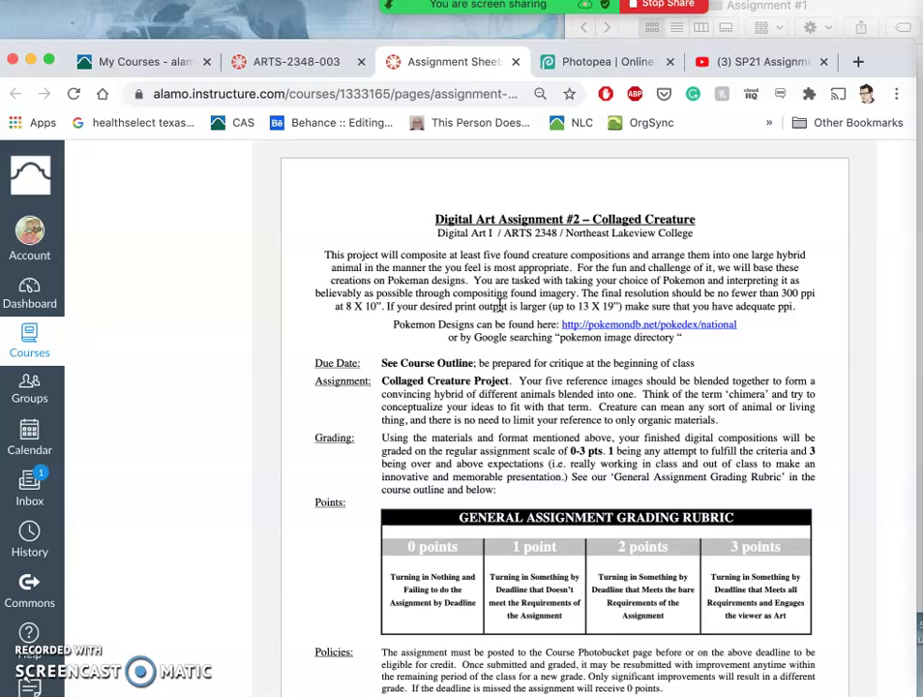
{"action": "left_click", "coordinate": [485, 279]}
Select part of the pokemondb link and dismiss its context menu without choosing an option.
{"action": "left_click", "coordinate": [736, 326]}
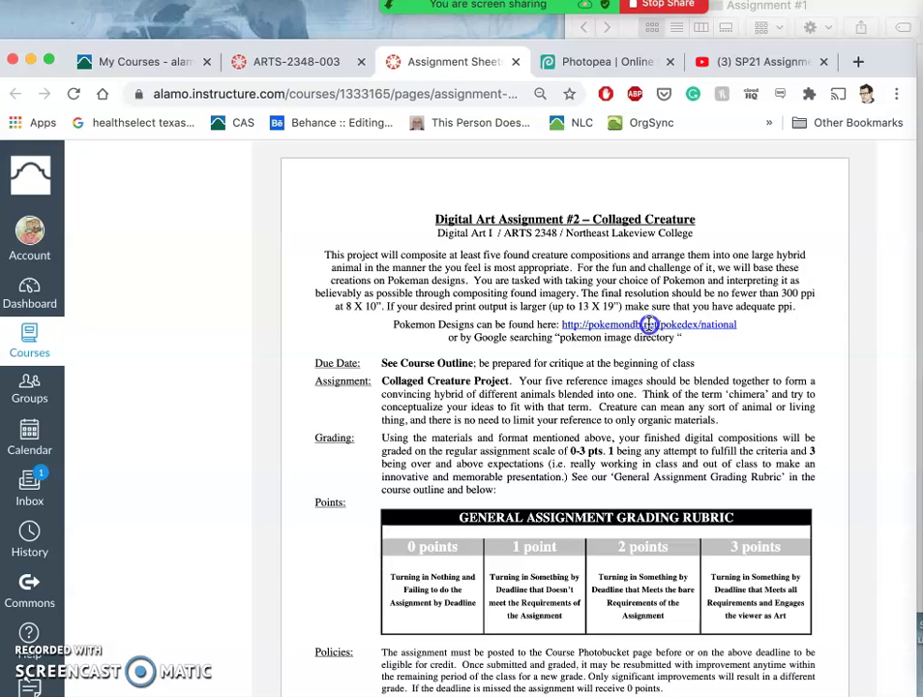
{"action": "left_click_drag", "start_coordinate": [649, 325], "coordinate": [600, 325]}
{"action": "right_click", "coordinate": [600, 325]}
{"action": "left_click", "coordinate": [582, 343]}
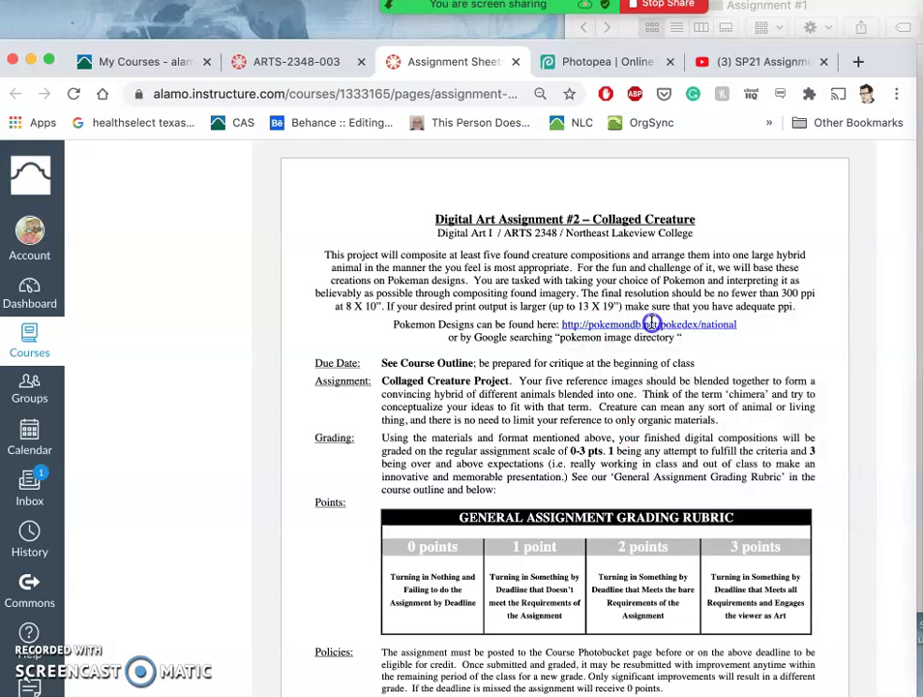
Highlight the phrase 'pokemon image directory' in the assignment sheet.
{"action": "scroll", "coordinate": [700, 319], "scroll_direction": "up", "scroll_amount": 3}
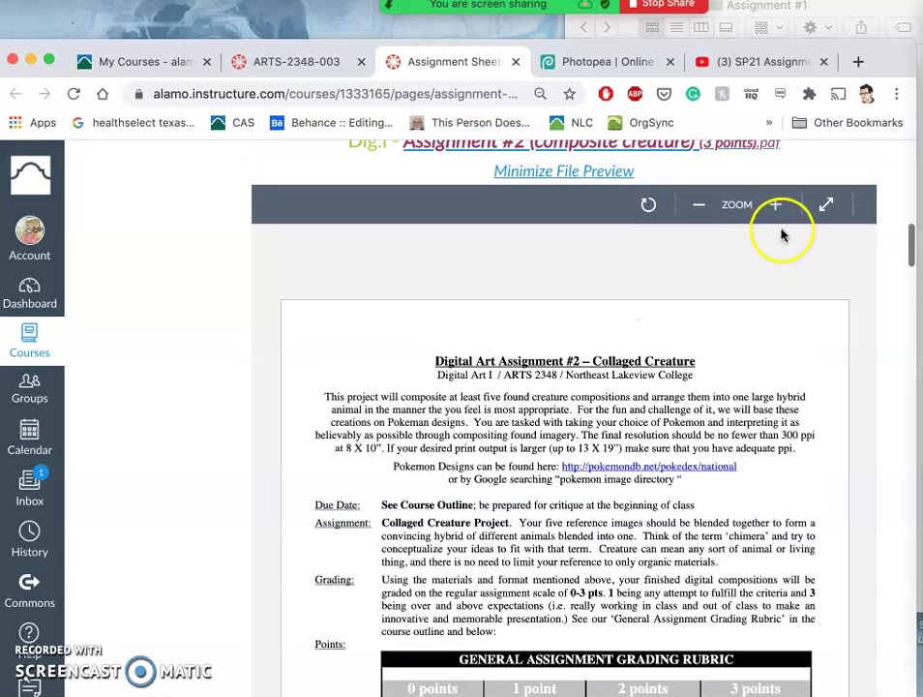
{"action": "scroll", "coordinate": [702, 377], "scroll_direction": "down", "scroll_amount": 3}
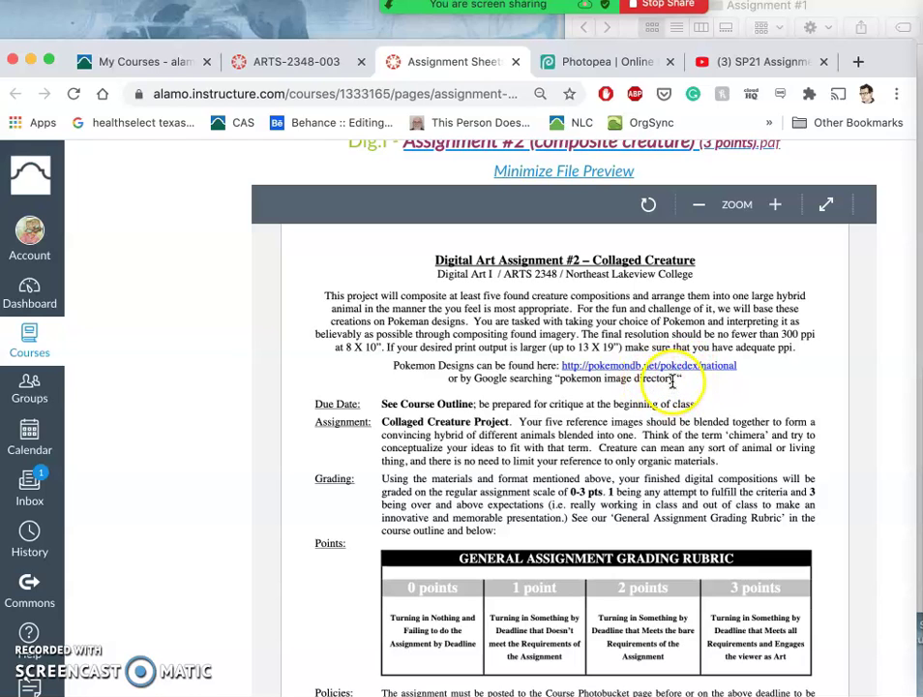
{"action": "left_click_drag", "start_coordinate": [674, 379], "coordinate": [573, 381]}
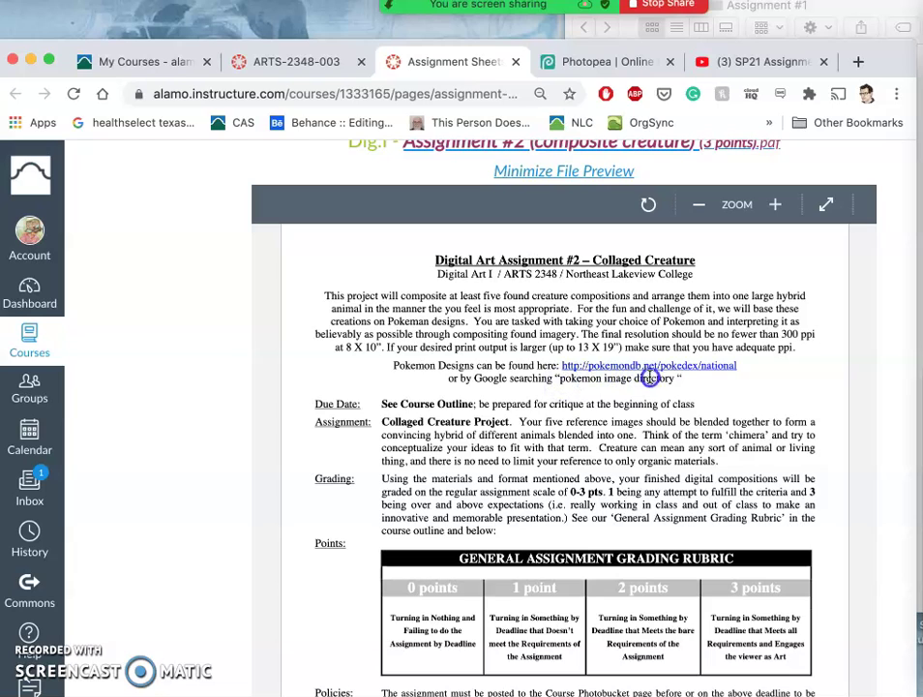
{"action": "left_click_drag", "start_coordinate": [596, 387], "coordinate": [559, 379]}
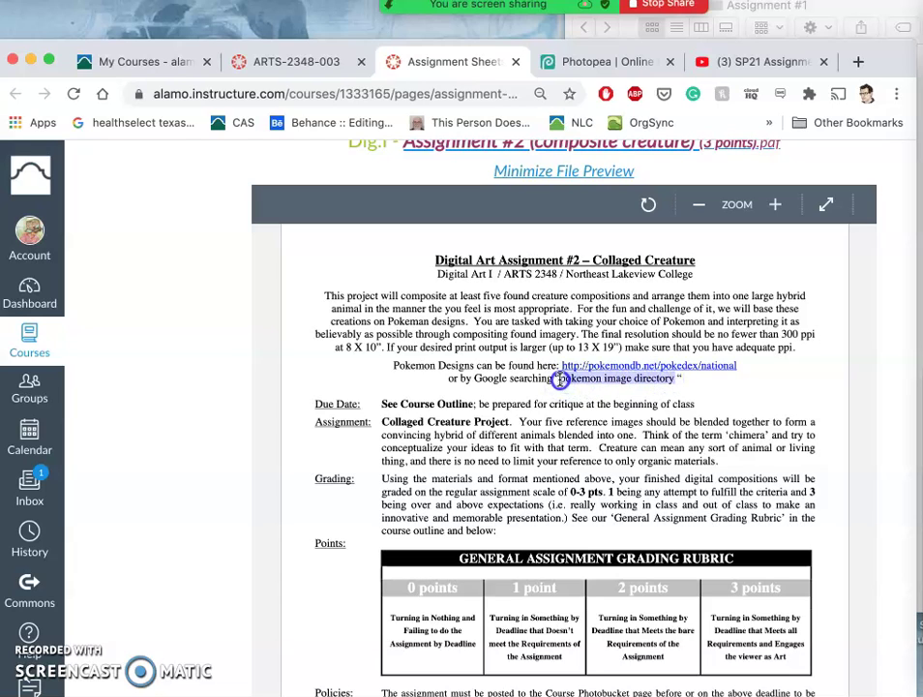
Search Google for 'pokedex' in a new browser tab.
{"action": "left_click", "coordinate": [857, 61]}
{"action": "type", "text": "pokedex"}
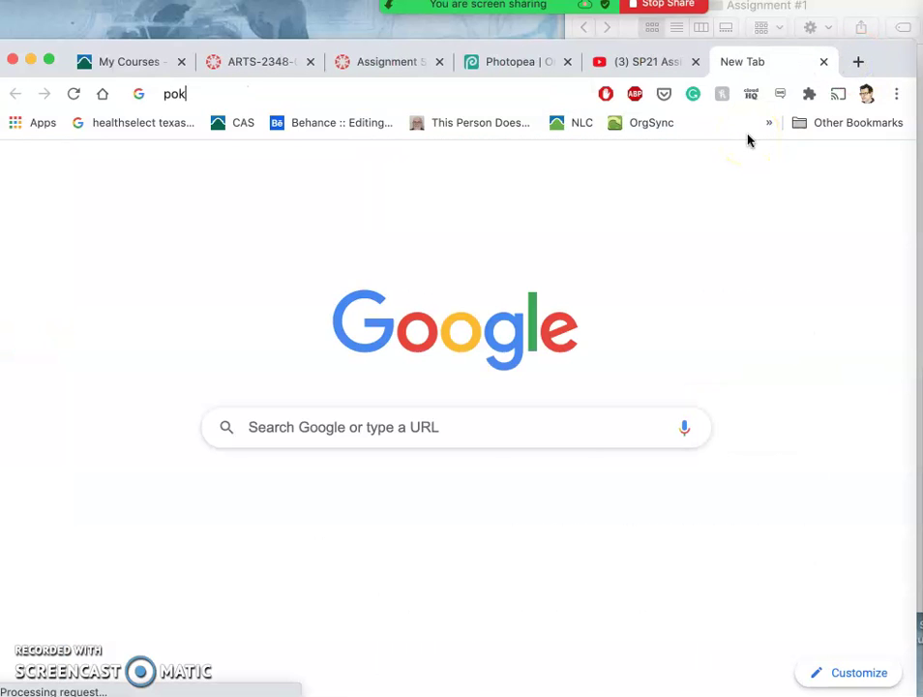
{"action": "key", "text": "Return"}
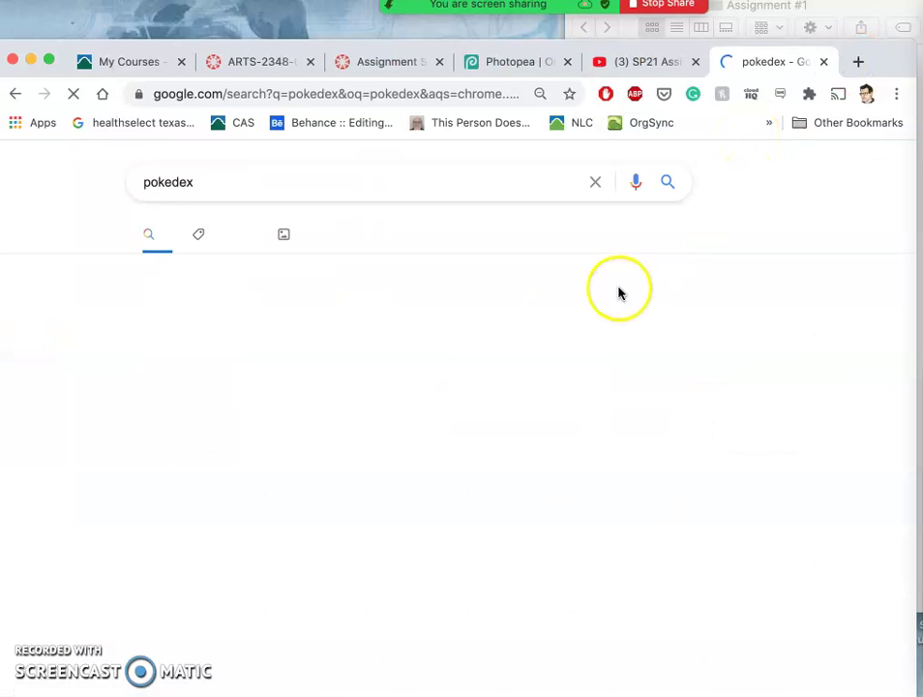
Open the pokemon.com Pokédex result and dismiss its cookie notice.
{"action": "left_click", "coordinate": [260, 327]}
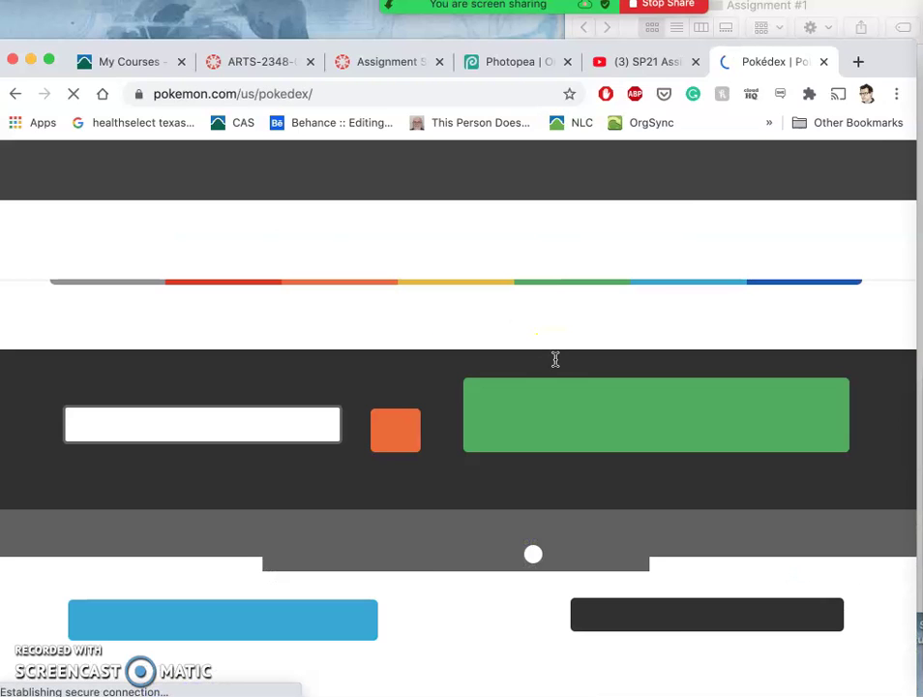
{"action": "scroll", "coordinate": [562, 427], "scroll_direction": "down", "scroll_amount": 3}
{"action": "scroll", "coordinate": [566, 425], "scroll_direction": "down", "scroll_amount": 1}
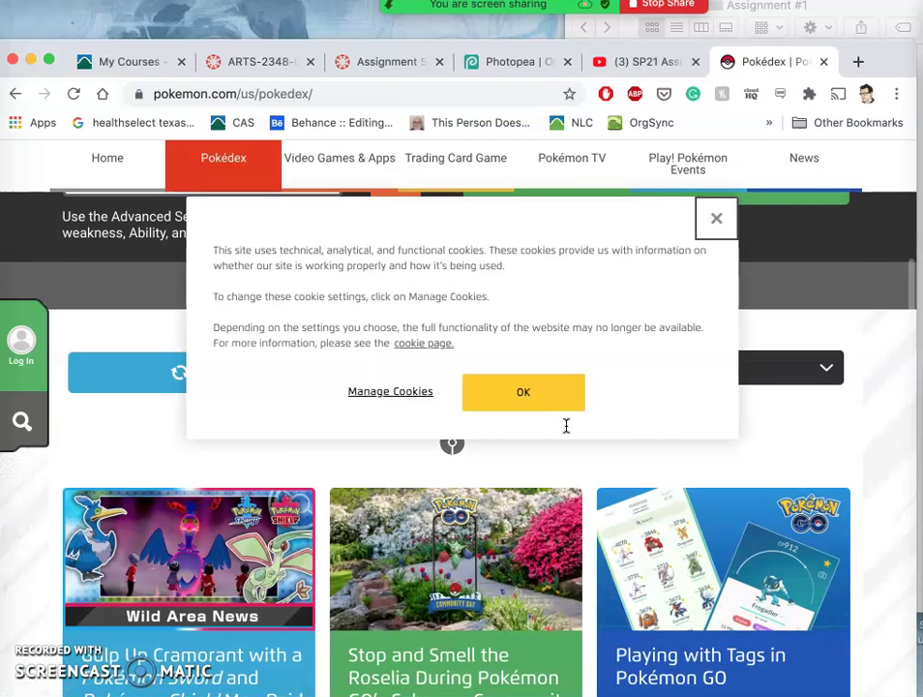
{"action": "scroll", "coordinate": [566, 425], "scroll_direction": "down", "scroll_amount": 4}
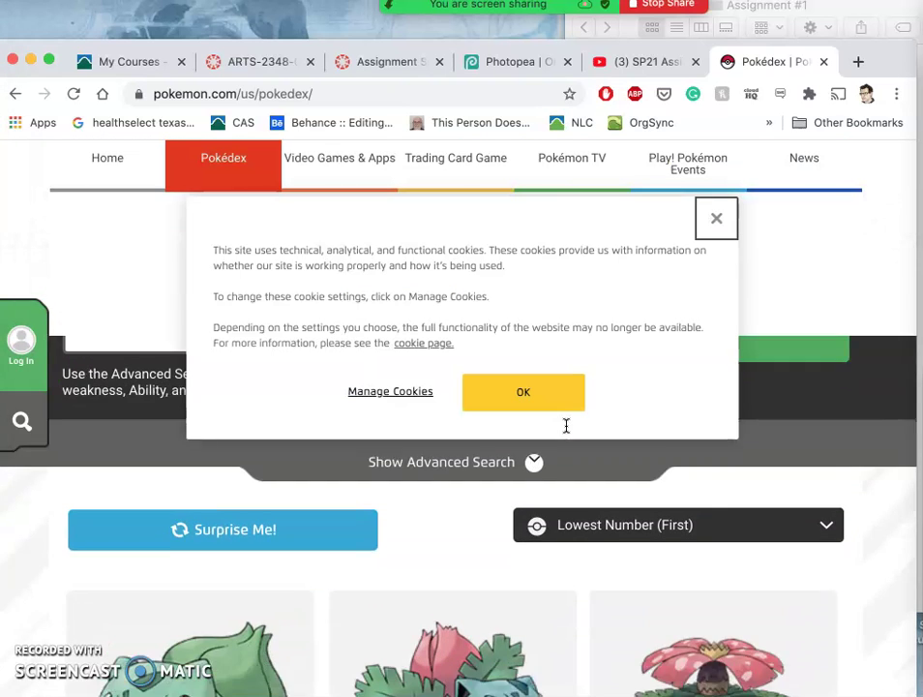
{"action": "scroll", "coordinate": [566, 425], "scroll_direction": "up", "scroll_amount": 2}
{"action": "left_click", "coordinate": [716, 218]}
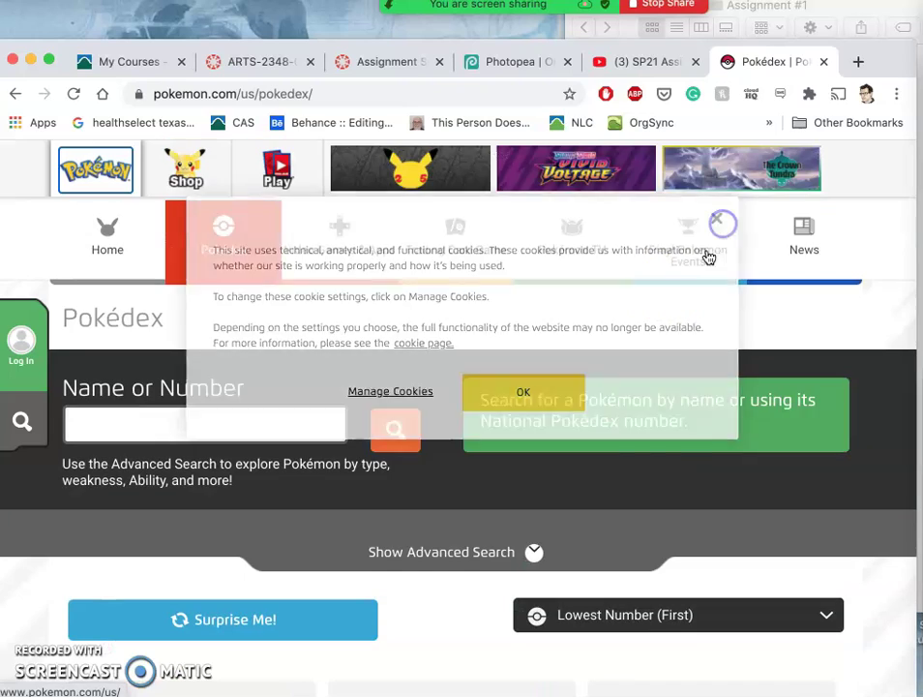
Load more Pokédex entries and scroll down to single out Psyduck.
{"action": "scroll", "coordinate": [638, 519], "scroll_direction": "down", "scroll_amount": 5}
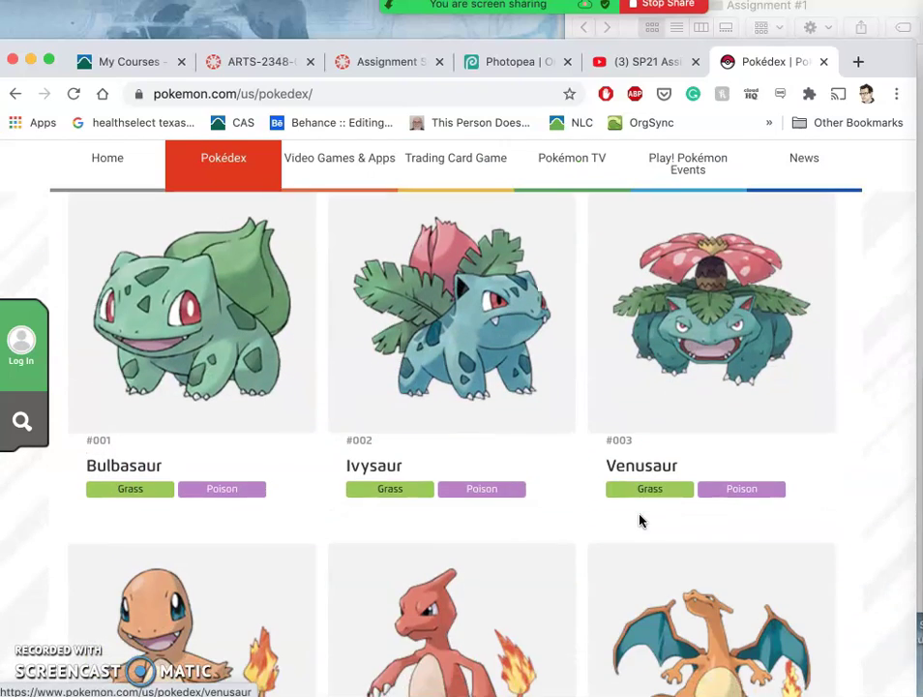
{"action": "scroll", "coordinate": [639, 520], "scroll_direction": "down", "scroll_amount": 2}
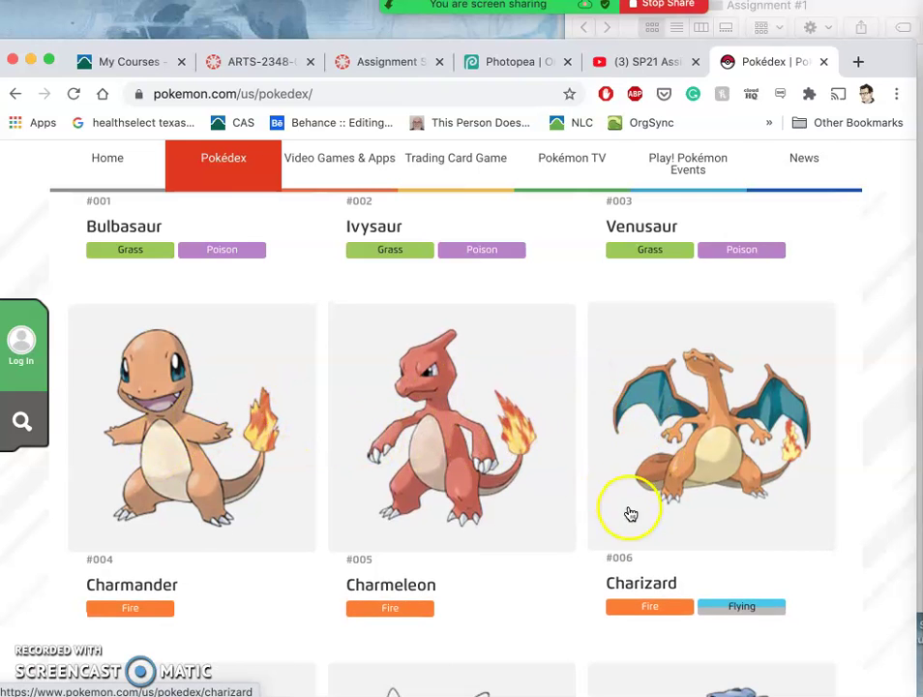
{"action": "scroll", "coordinate": [585, 548], "scroll_direction": "down", "scroll_amount": 2}
{"action": "scroll", "coordinate": [585, 547], "scroll_direction": "down", "scroll_amount": 3}
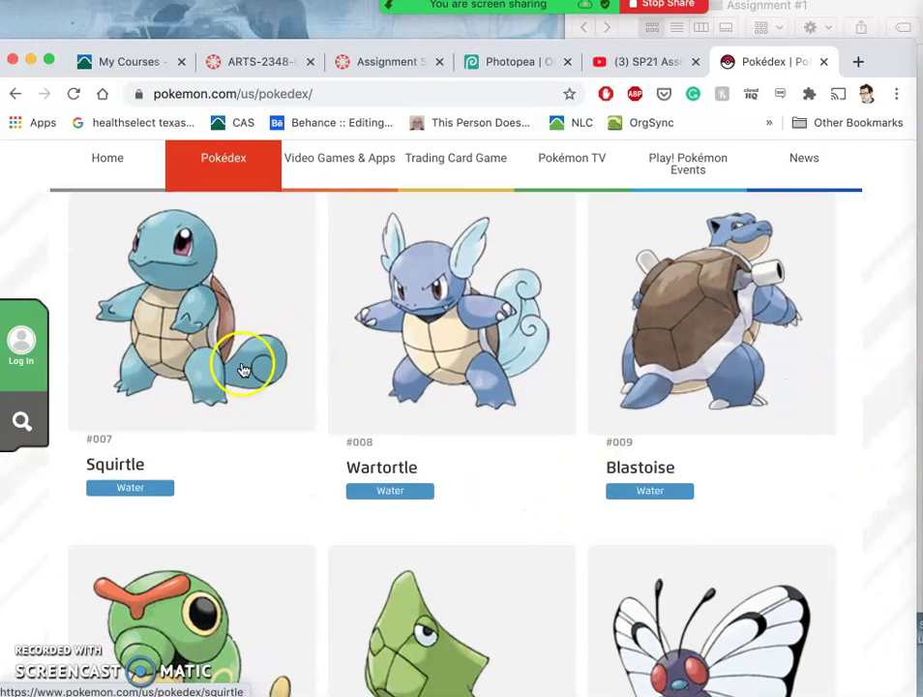
{"action": "scroll", "coordinate": [384, 433], "scroll_direction": "down", "scroll_amount": 2}
{"action": "scroll", "coordinate": [385, 432], "scroll_direction": "down", "scroll_amount": 3}
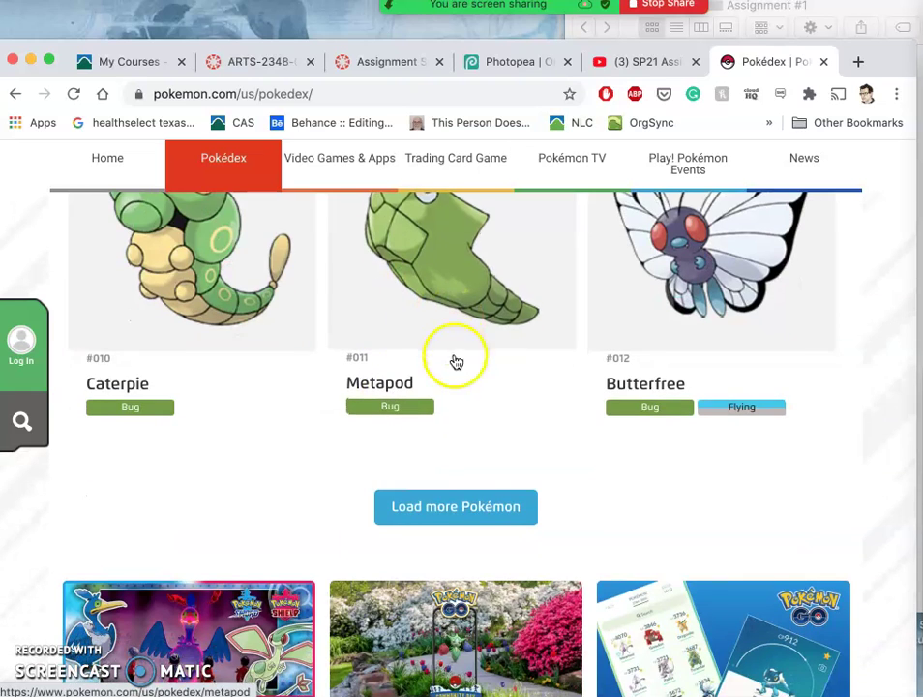
{"action": "left_click", "coordinate": [463, 509]}
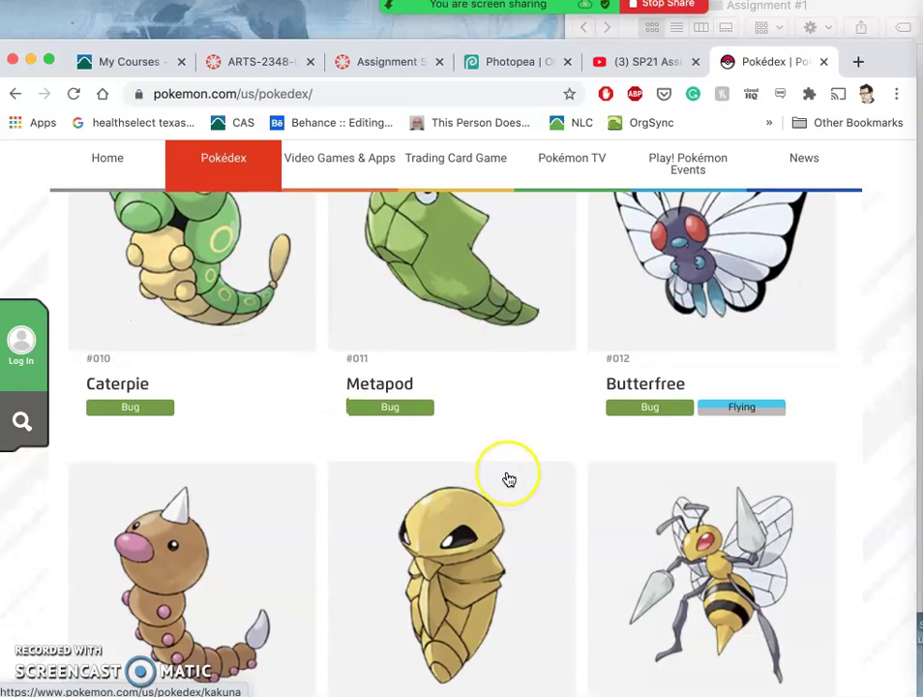
{"action": "scroll", "coordinate": [508, 478], "scroll_direction": "down", "scroll_amount": 3}
{"action": "scroll", "coordinate": [509, 479], "scroll_direction": "down", "scroll_amount": 6}
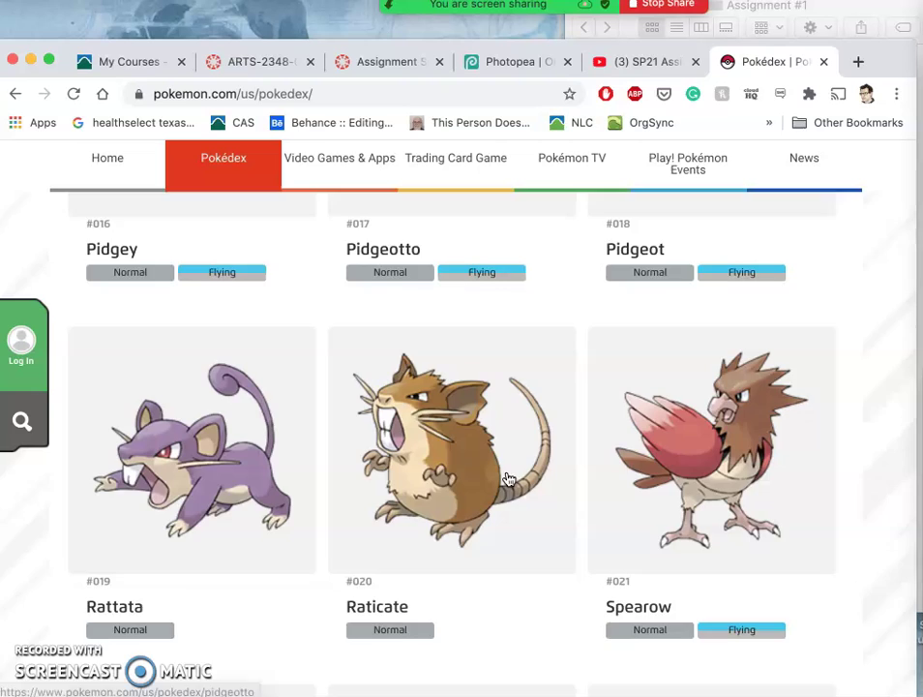
{"action": "scroll", "coordinate": [509, 478], "scroll_direction": "down", "scroll_amount": 10}
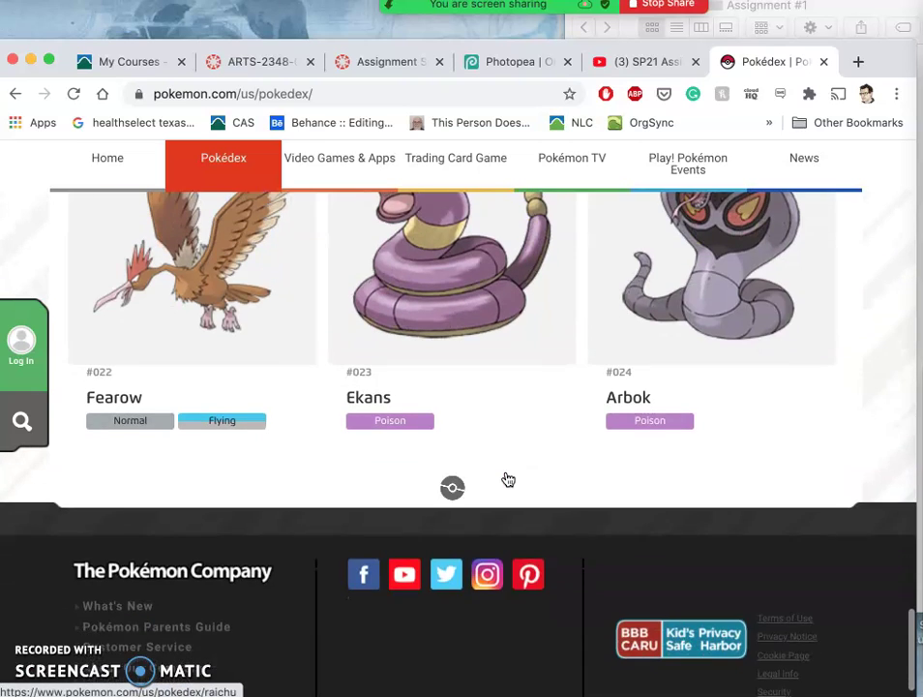
{"action": "left_click", "coordinate": [483, 484]}
{"action": "scroll", "coordinate": [489, 481], "scroll_direction": "down", "scroll_amount": 10}
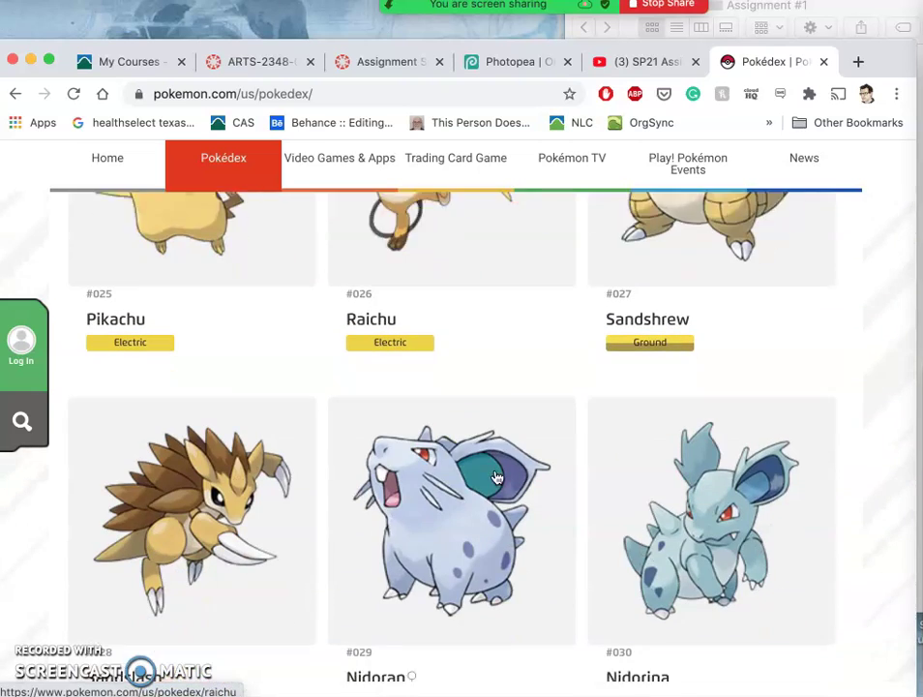
{"action": "scroll", "coordinate": [497, 477], "scroll_direction": "down", "scroll_amount": 5}
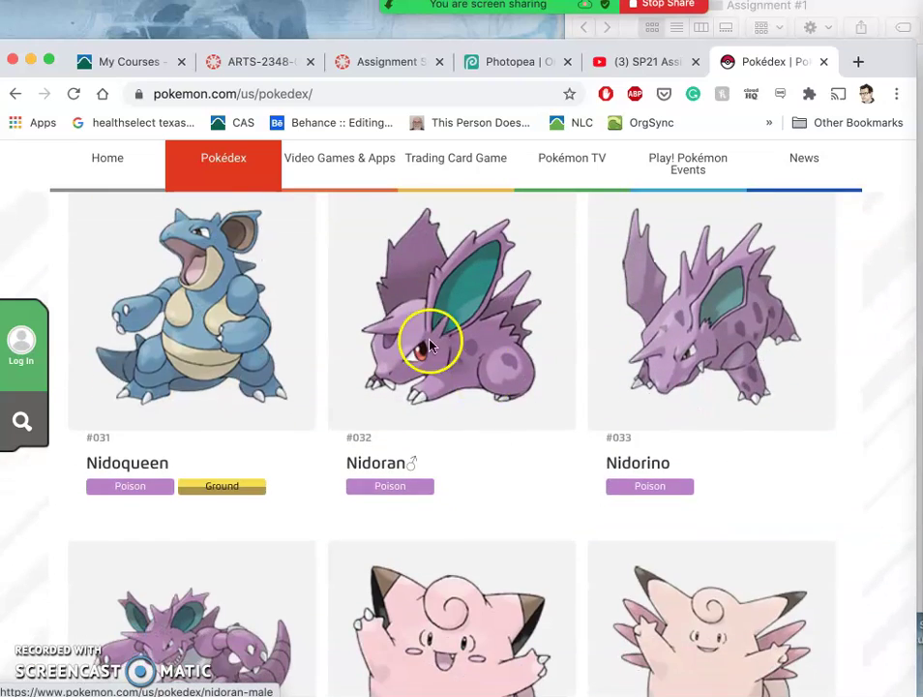
{"action": "left_click", "coordinate": [492, 433]}
{"action": "scroll", "coordinate": [490, 431], "scroll_direction": "down", "scroll_amount": 10}
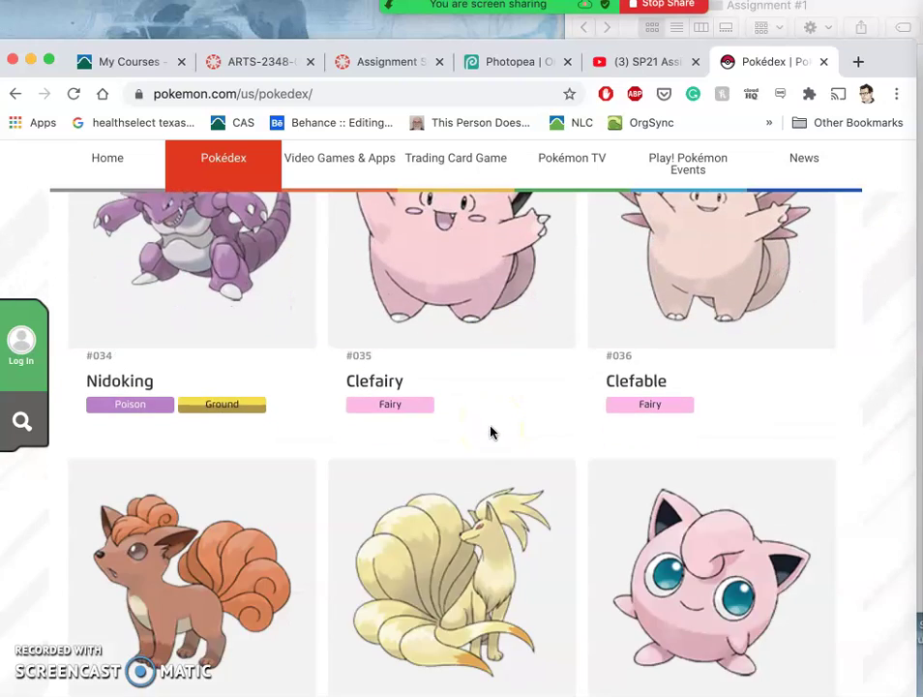
{"action": "scroll", "coordinate": [489, 435], "scroll_direction": "down", "scroll_amount": 8}
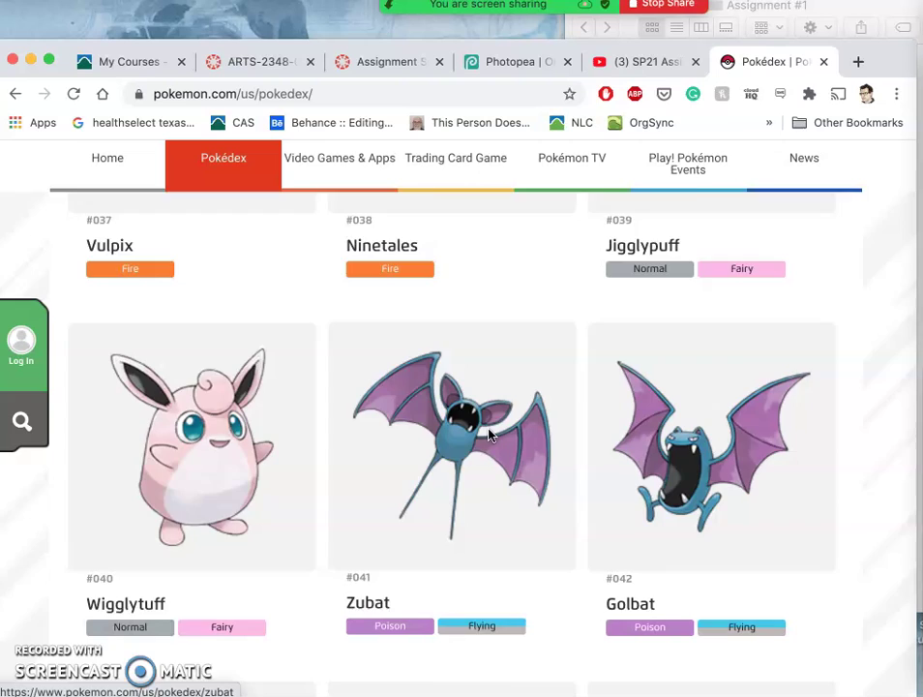
{"action": "scroll", "coordinate": [489, 436], "scroll_direction": "down", "scroll_amount": 5}
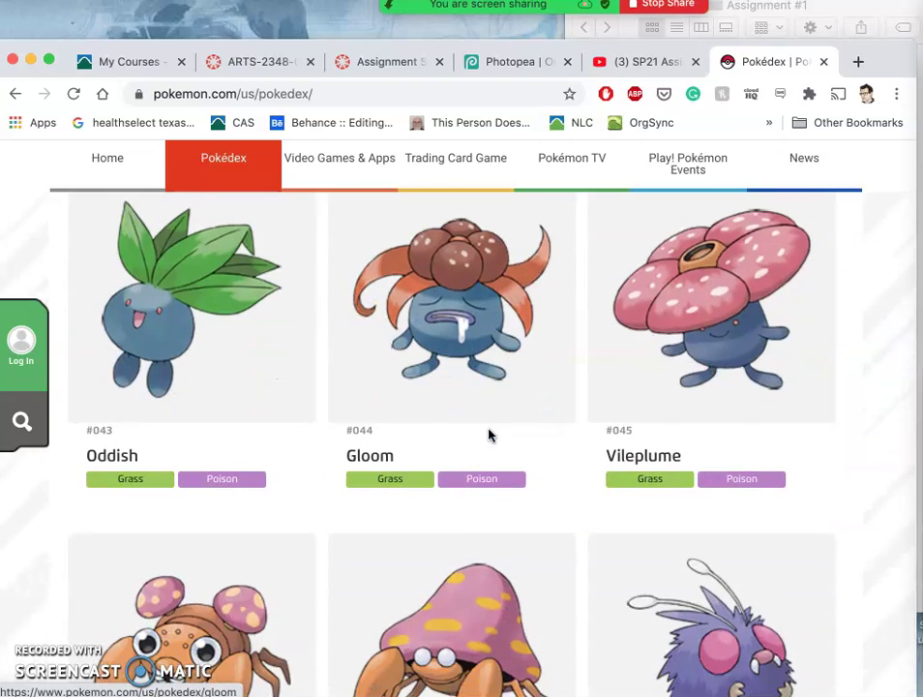
{"action": "scroll", "coordinate": [488, 433], "scroll_direction": "down", "scroll_amount": 6}
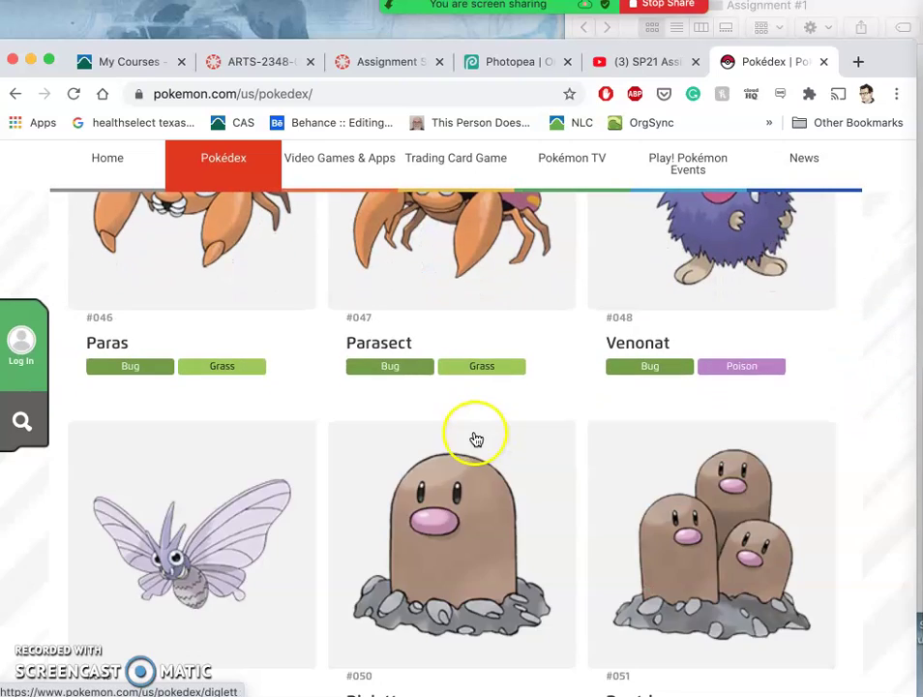
{"action": "scroll", "coordinate": [481, 453], "scroll_direction": "down", "scroll_amount": 4}
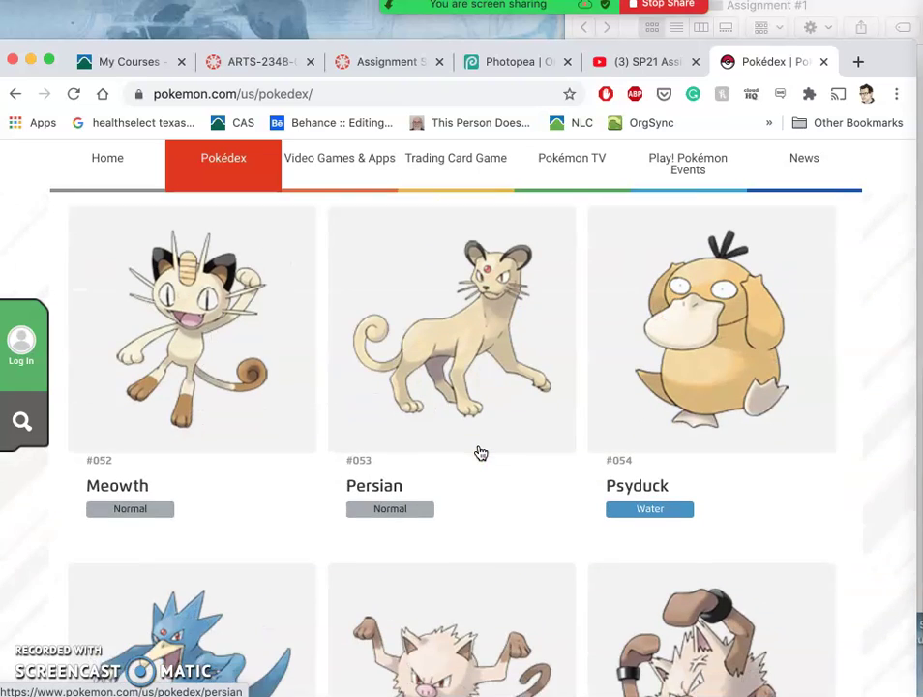
{"action": "scroll", "coordinate": [481, 453], "scroll_direction": "up", "scroll_amount": 1}
{"action": "left_click", "coordinate": [776, 421]}
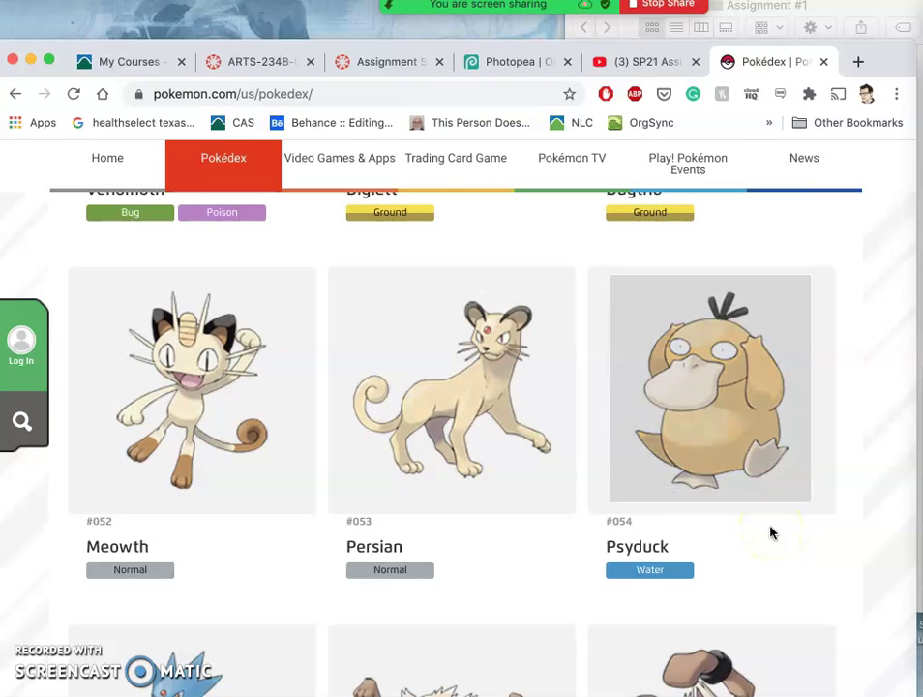
Scroll further through the listings and point out Slowbro as another candidate.
{"action": "scroll", "coordinate": [717, 545], "scroll_direction": "down", "scroll_amount": 3}
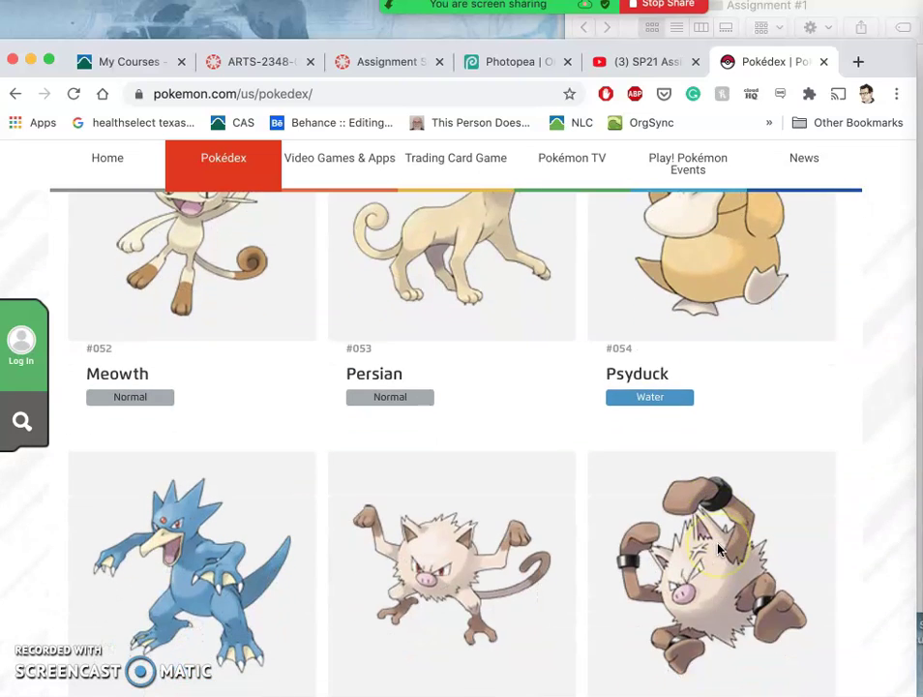
{"action": "scroll", "coordinate": [729, 491], "scroll_direction": "up", "scroll_amount": 2}
{"action": "scroll", "coordinate": [507, 516], "scroll_direction": "down", "scroll_amount": 5}
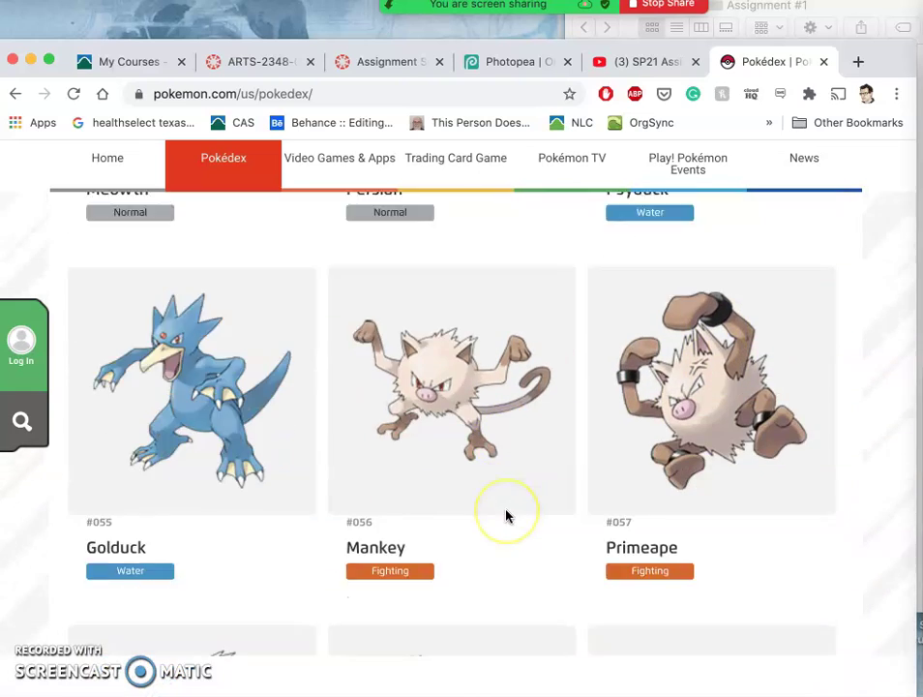
{"action": "scroll", "coordinate": [505, 515], "scroll_direction": "down", "scroll_amount": 5}
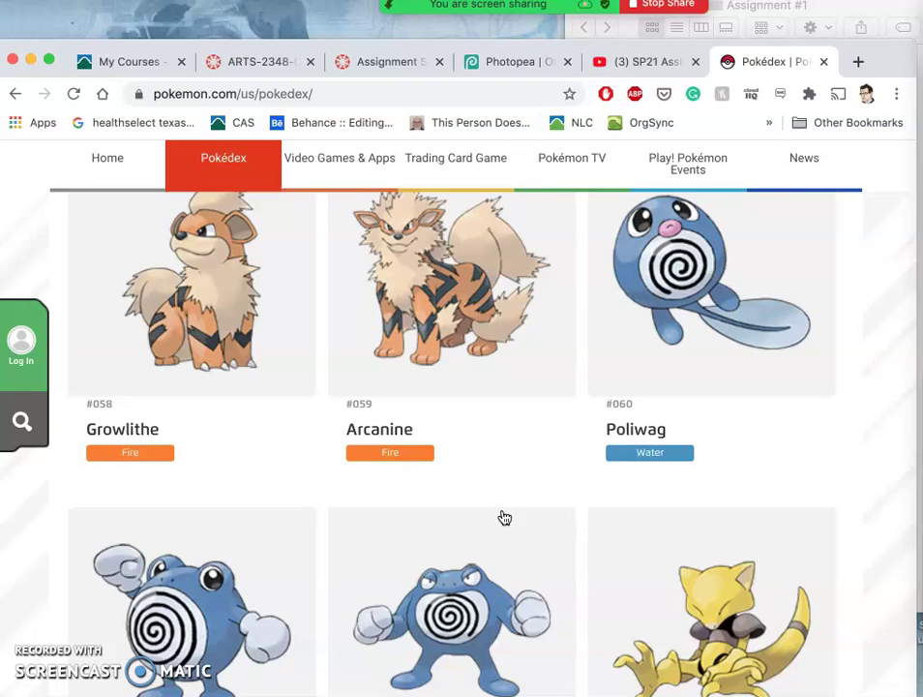
{"action": "scroll", "coordinate": [492, 521], "scroll_direction": "down", "scroll_amount": 7}
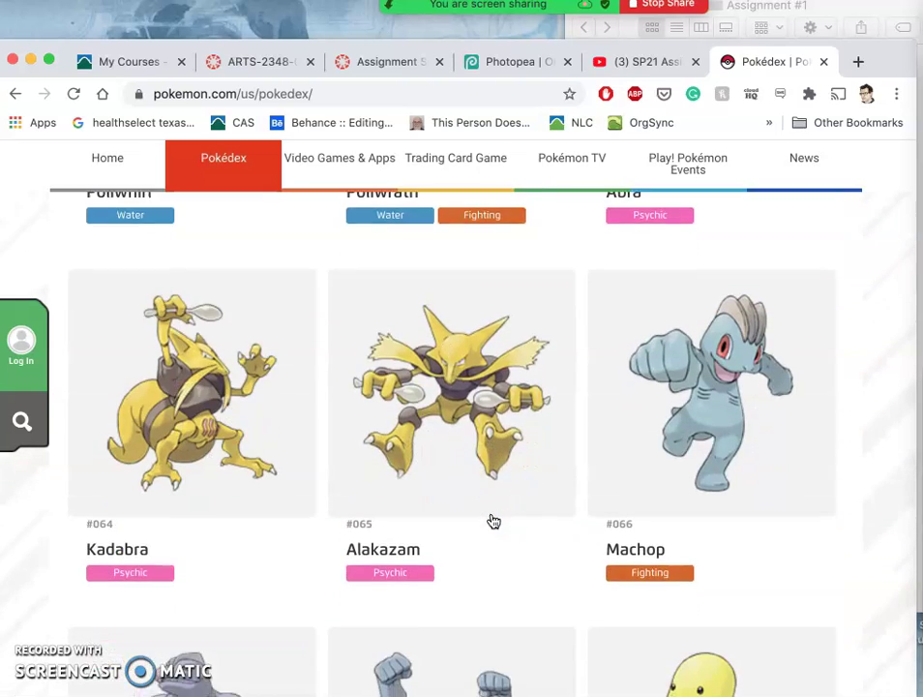
{"action": "scroll", "coordinate": [492, 520], "scroll_direction": "down", "scroll_amount": 2}
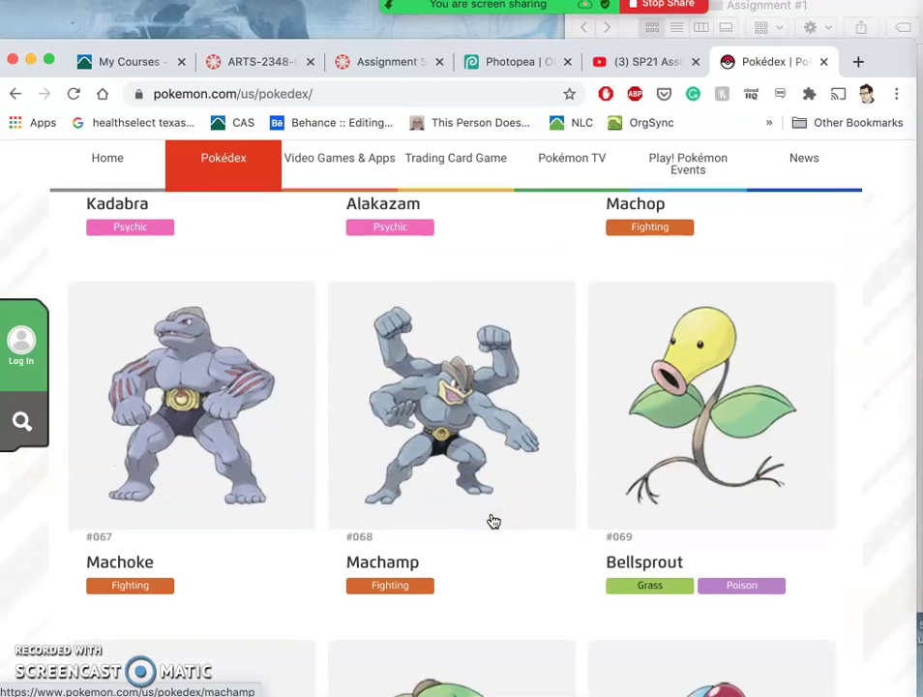
{"action": "scroll", "coordinate": [493, 521], "scroll_direction": "down", "scroll_amount": 4}
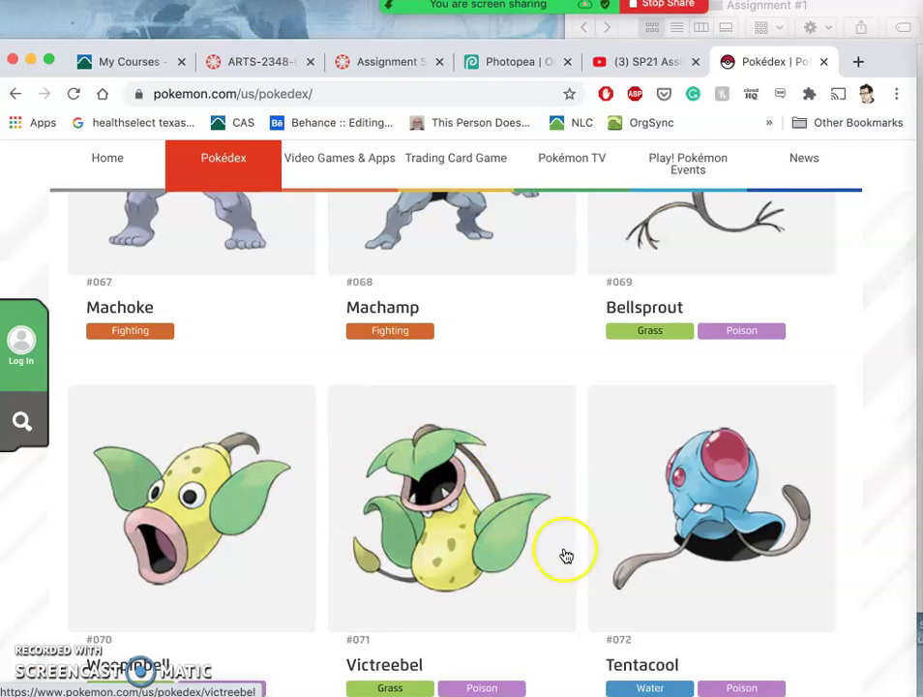
{"action": "scroll", "coordinate": [554, 544], "scroll_direction": "down", "scroll_amount": 4}
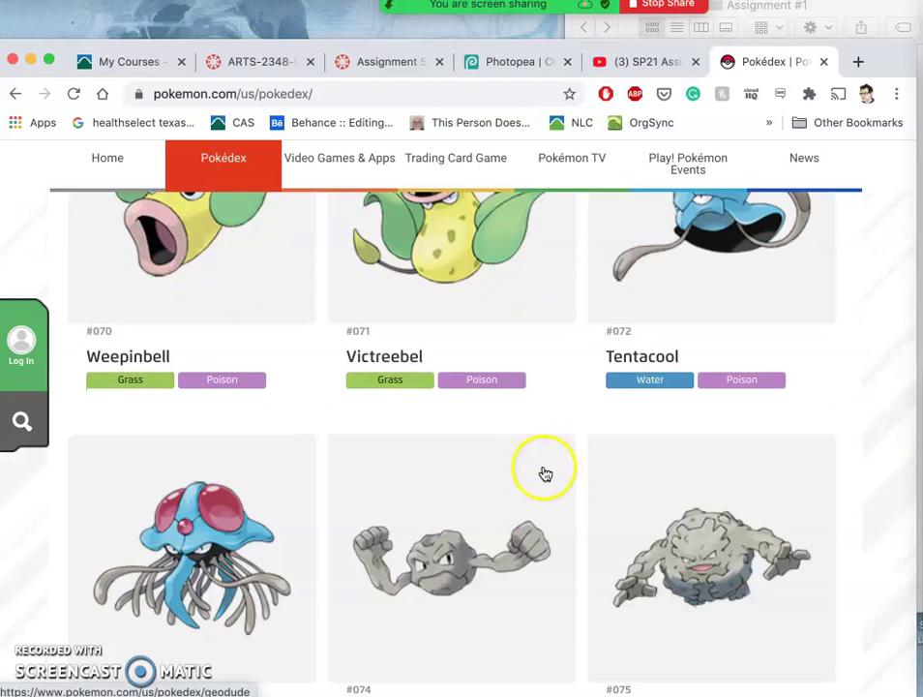
{"action": "scroll", "coordinate": [543, 476], "scroll_direction": "down", "scroll_amount": 3}
{"action": "scroll", "coordinate": [600, 481], "scroll_direction": "down", "scroll_amount": 1}
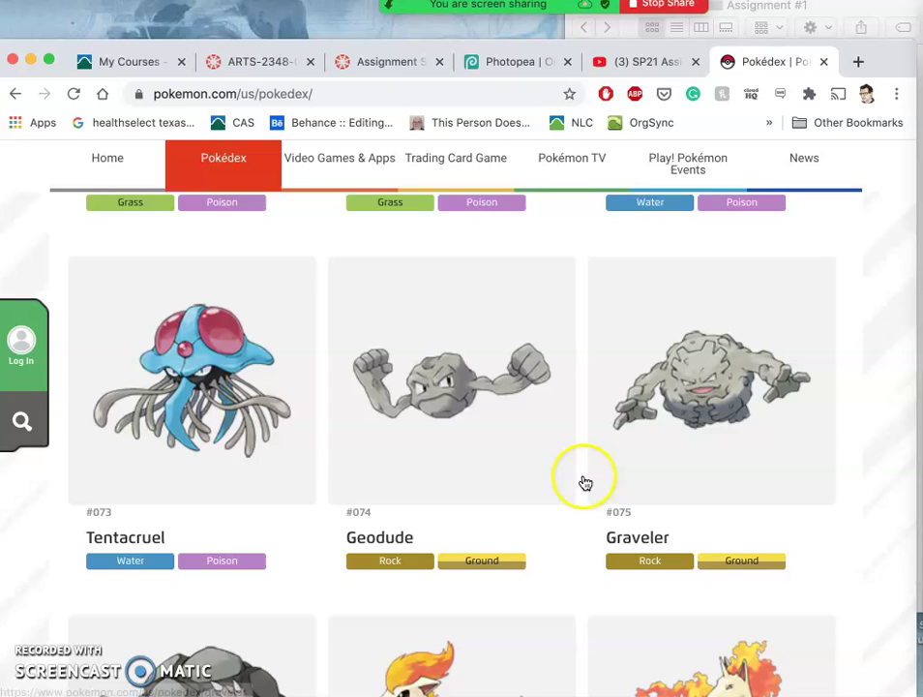
{"action": "scroll", "coordinate": [585, 481], "scroll_direction": "down", "scroll_amount": 1}
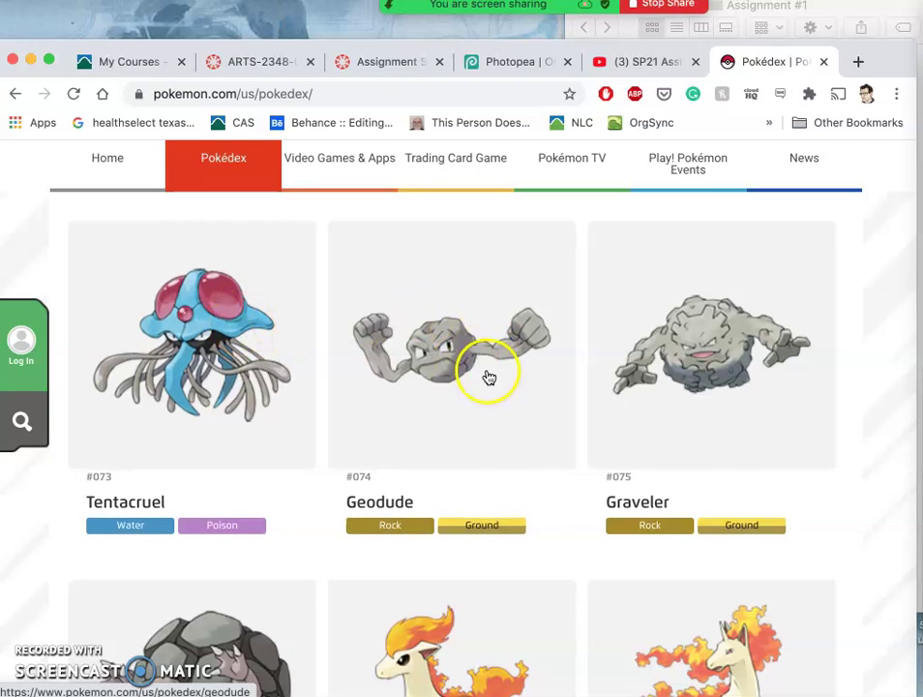
{"action": "scroll", "coordinate": [635, 395], "scroll_direction": "down", "scroll_amount": 4}
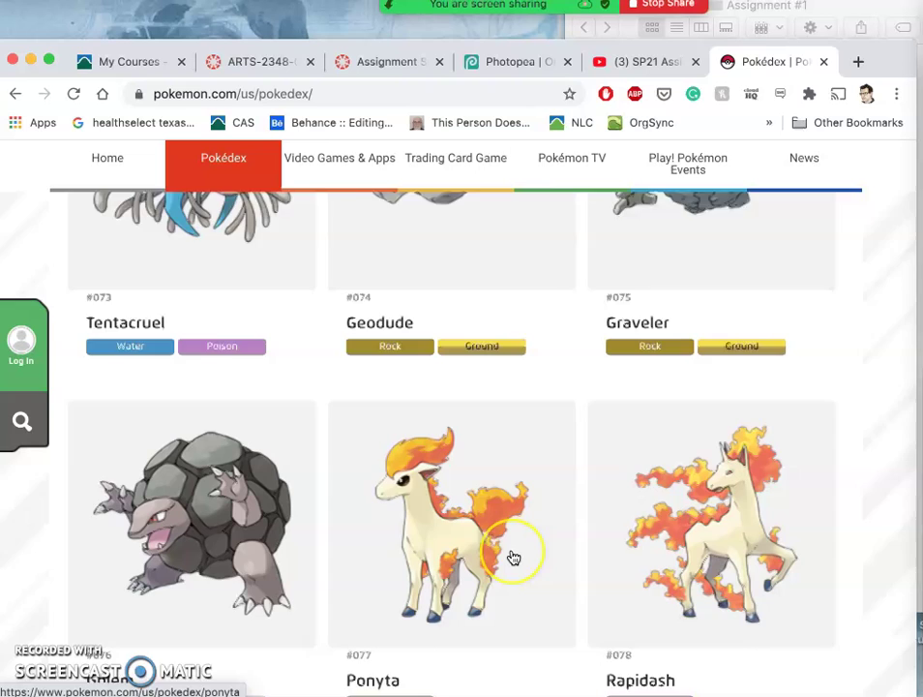
{"action": "scroll", "coordinate": [512, 556], "scroll_direction": "down", "scroll_amount": 3}
{"action": "scroll", "coordinate": [513, 556], "scroll_direction": "down", "scroll_amount": 5}
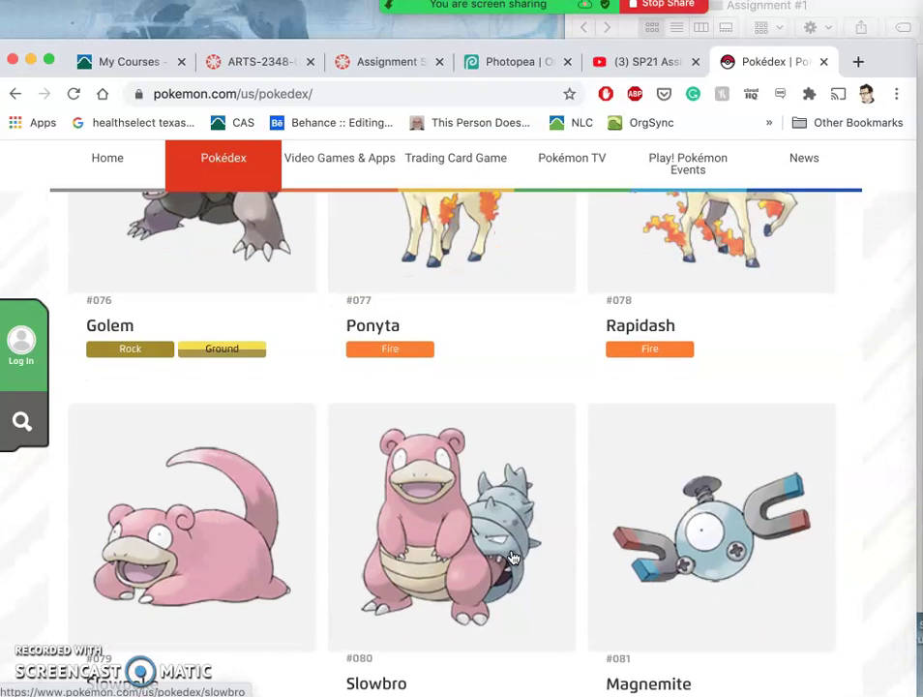
{"action": "scroll", "coordinate": [512, 556], "scroll_direction": "down", "scroll_amount": 6}
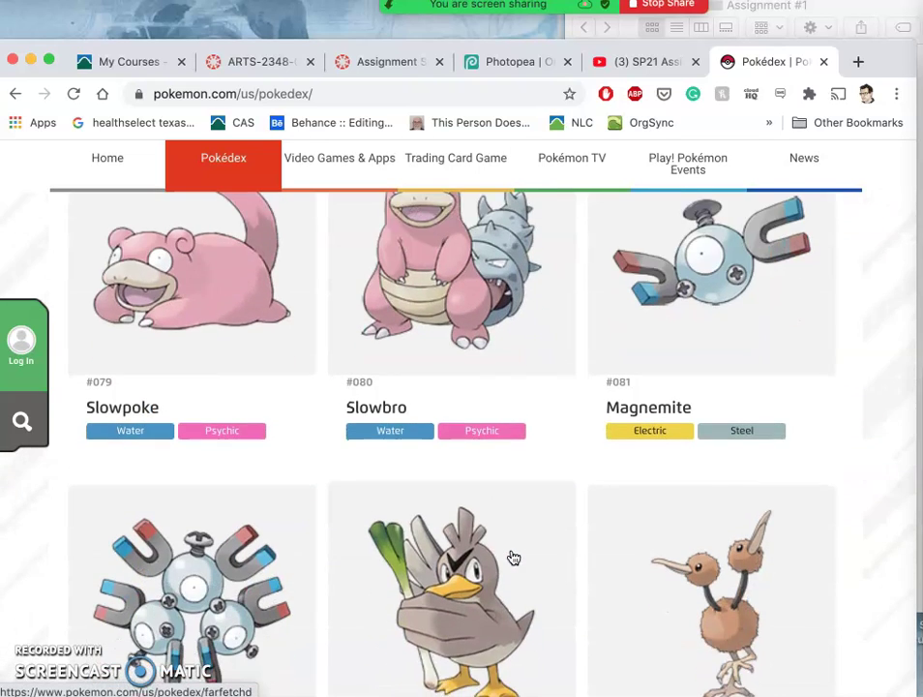
{"action": "scroll", "coordinate": [602, 378], "scroll_direction": "down", "scroll_amount": 2}
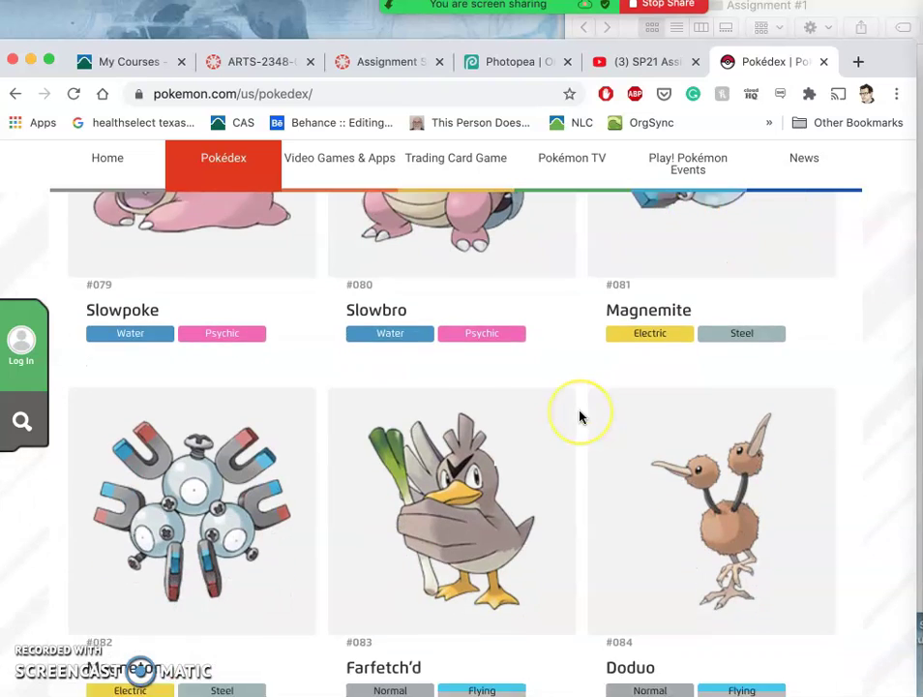
{"action": "scroll", "coordinate": [579, 416], "scroll_direction": "up", "scroll_amount": 3}
{"action": "scroll", "coordinate": [579, 416], "scroll_direction": "up", "scroll_amount": 2}
{"action": "left_click", "coordinate": [385, 376]}
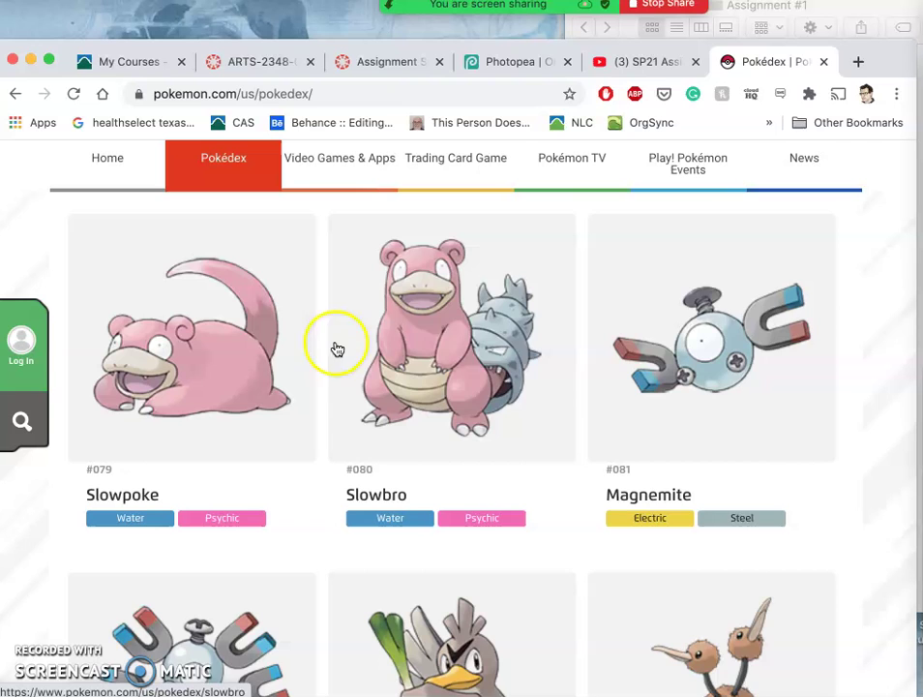
Scroll on down the Pokédex to #094 Gengar, Onix and Drowzee.
{"action": "scroll", "coordinate": [536, 386], "scroll_direction": "down", "scroll_amount": 1}
{"action": "scroll", "coordinate": [536, 386], "scroll_direction": "down", "scroll_amount": 10}
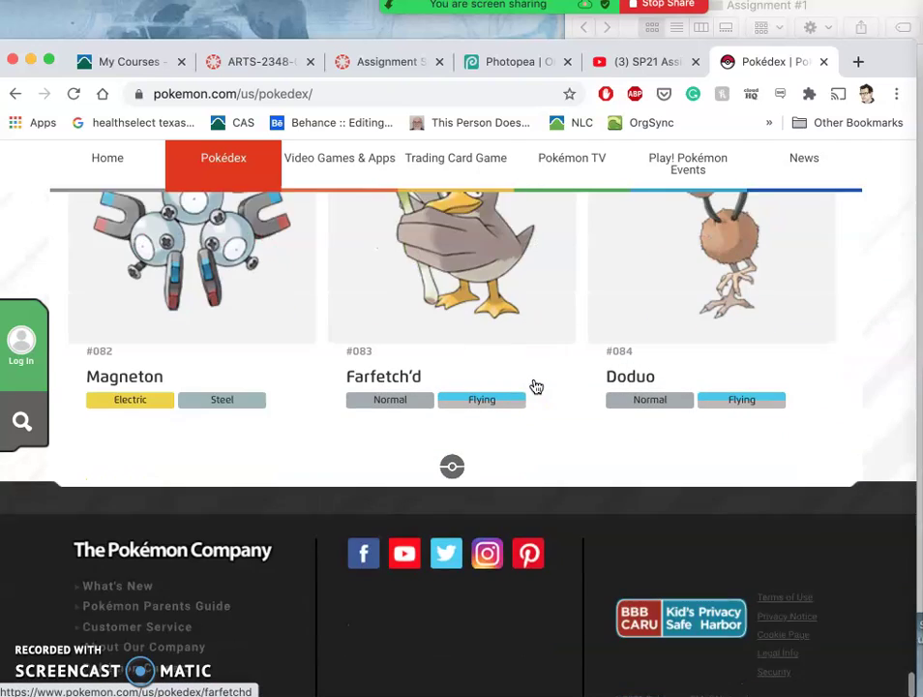
{"action": "scroll", "coordinate": [501, 426], "scroll_direction": "down", "scroll_amount": 8}
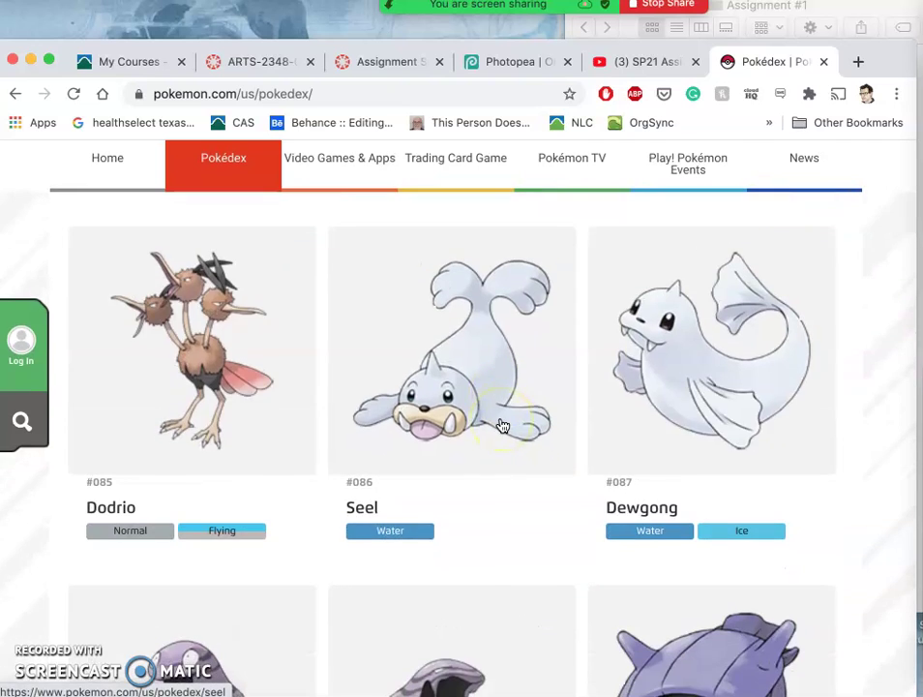
{"action": "scroll", "coordinate": [503, 426], "scroll_direction": "down", "scroll_amount": 2}
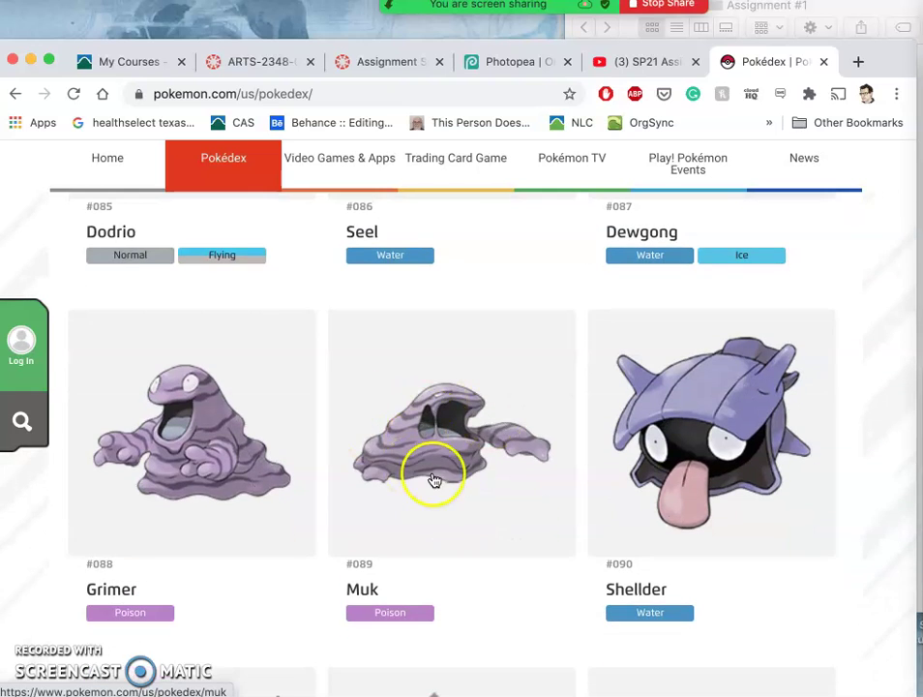
{"action": "scroll", "coordinate": [432, 474], "scroll_direction": "down", "scroll_amount": 5}
{"action": "scroll", "coordinate": [432, 480], "scroll_direction": "down", "scroll_amount": 11}
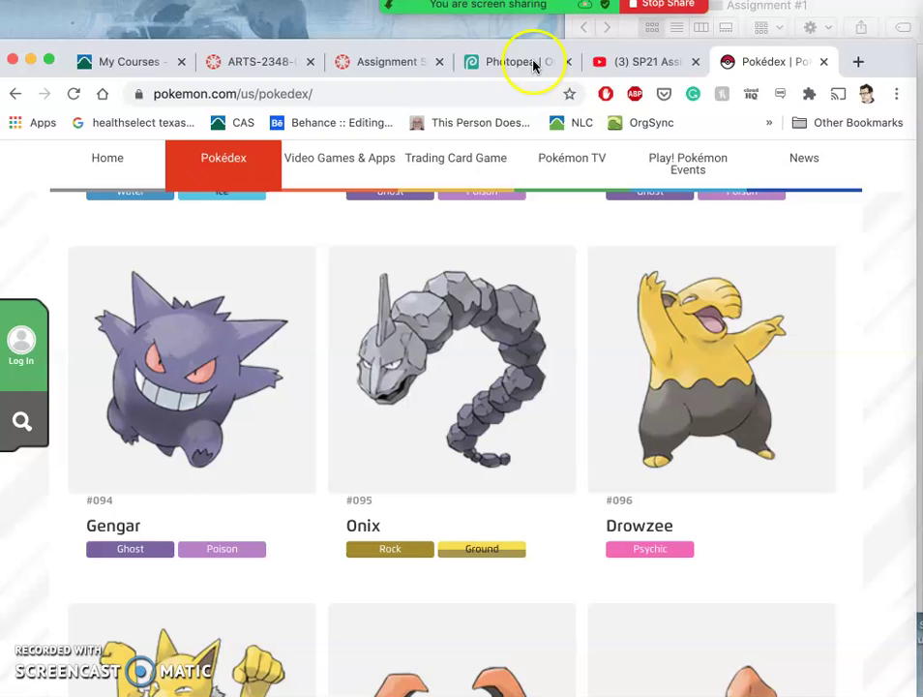
{"action": "left_click", "coordinate": [406, 64]}
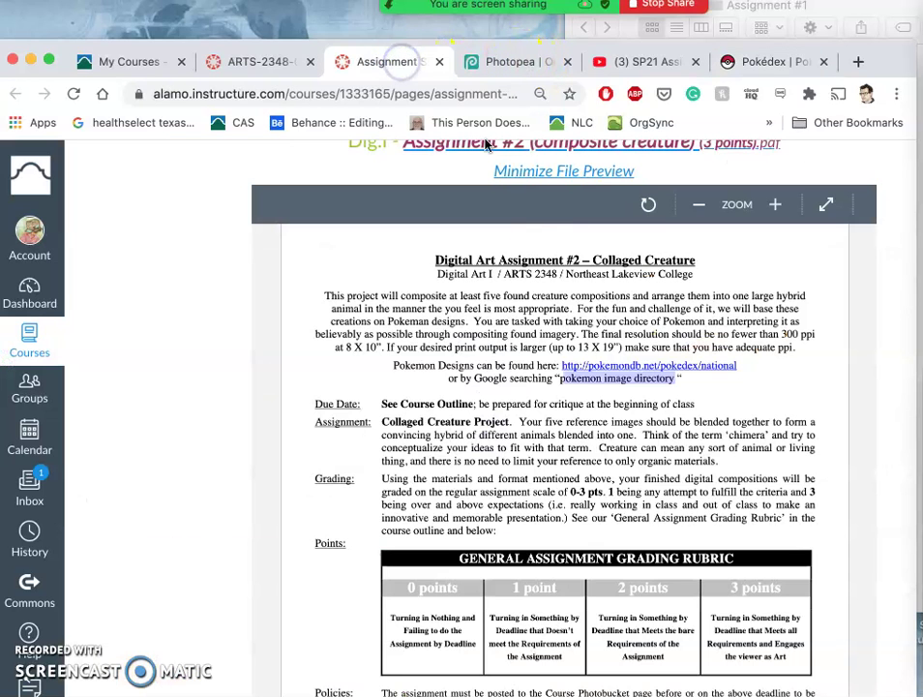
{"action": "left_click", "coordinate": [598, 315]}
{"action": "scroll", "coordinate": [572, 426], "scroll_direction": "down", "scroll_amount": 3}
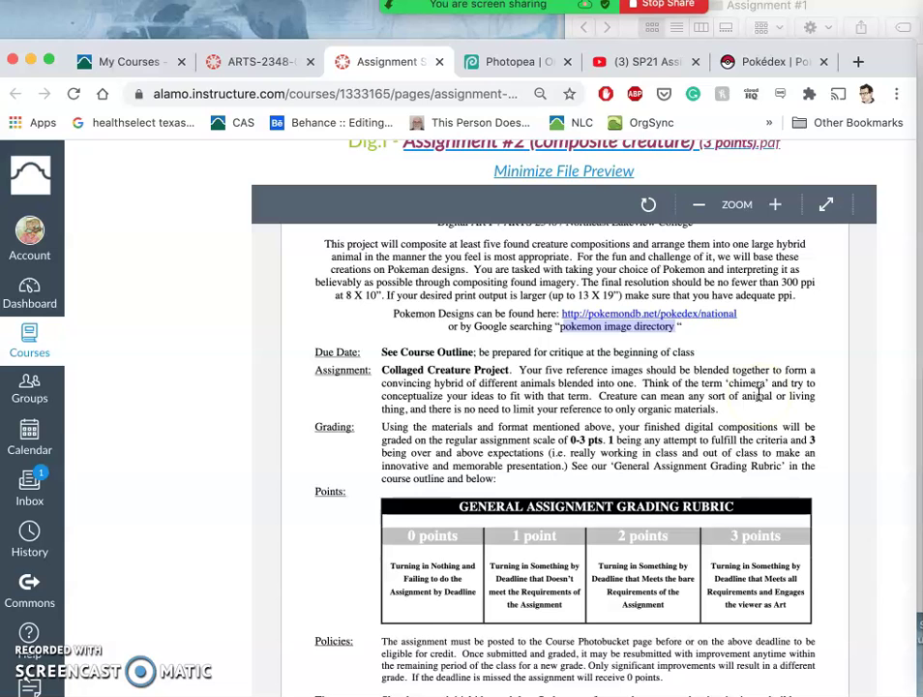
{"action": "scroll", "coordinate": [760, 395], "scroll_direction": "down", "scroll_amount": 3}
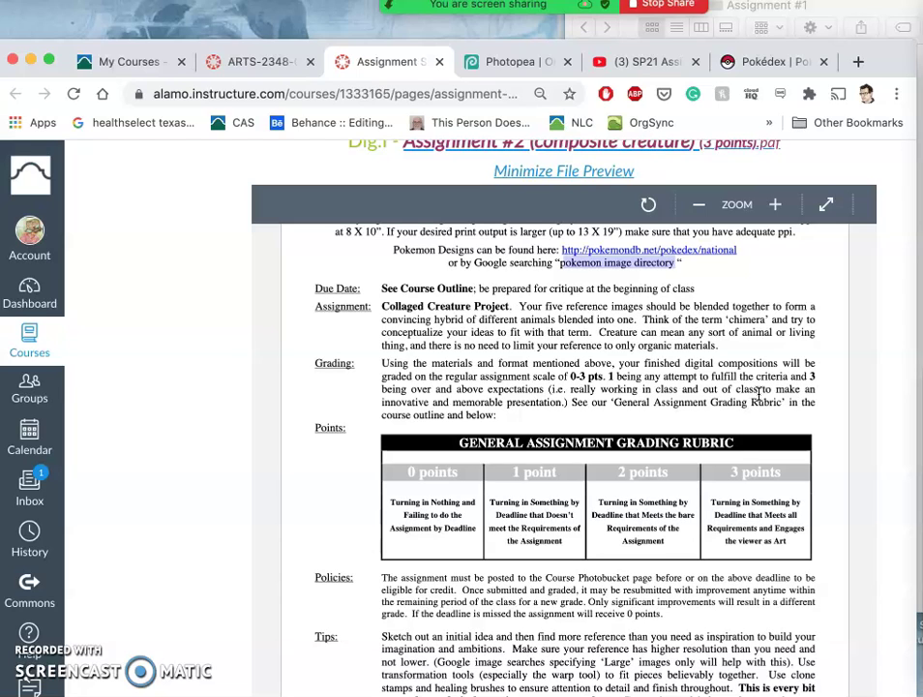
{"action": "scroll", "coordinate": [759, 395], "scroll_direction": "down", "scroll_amount": 3}
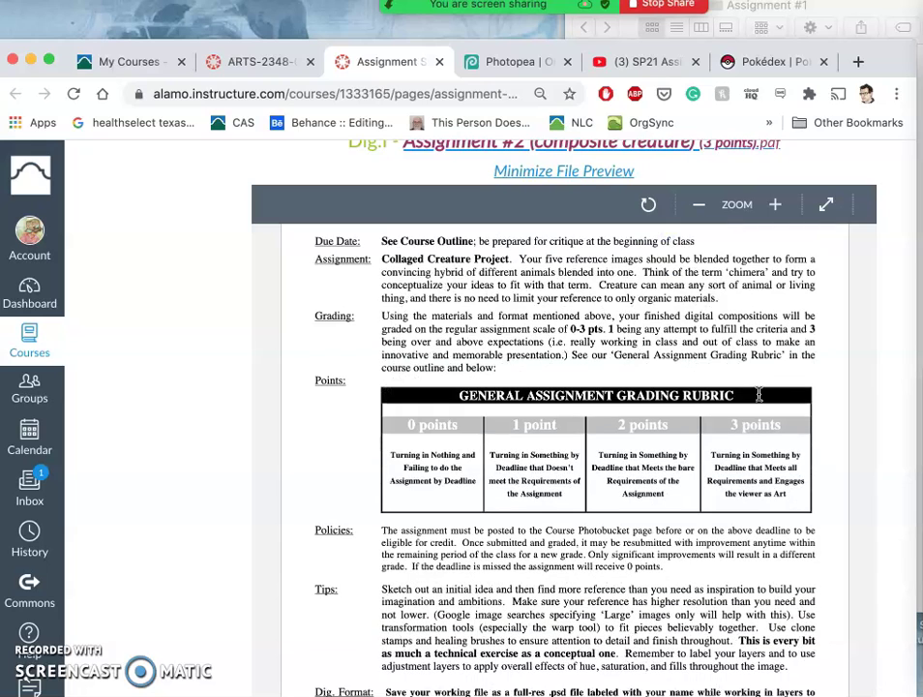
{"action": "scroll", "coordinate": [760, 394], "scroll_direction": "down", "scroll_amount": 5}
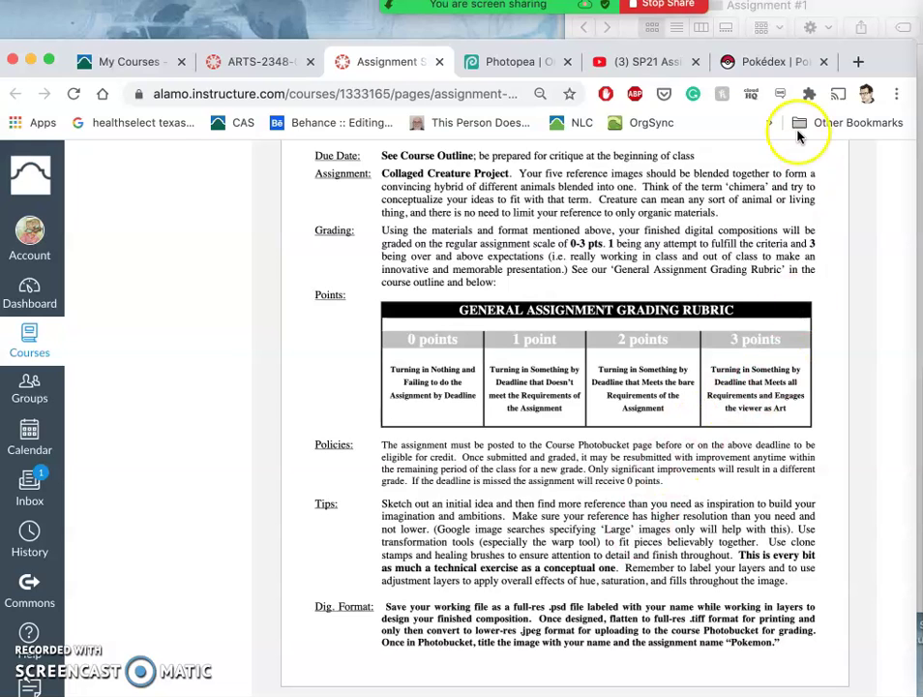
Go back to the SP21 DIGITAL ART I folder in Finder and create a new folder.
{"action": "left_click", "coordinate": [823, 14]}
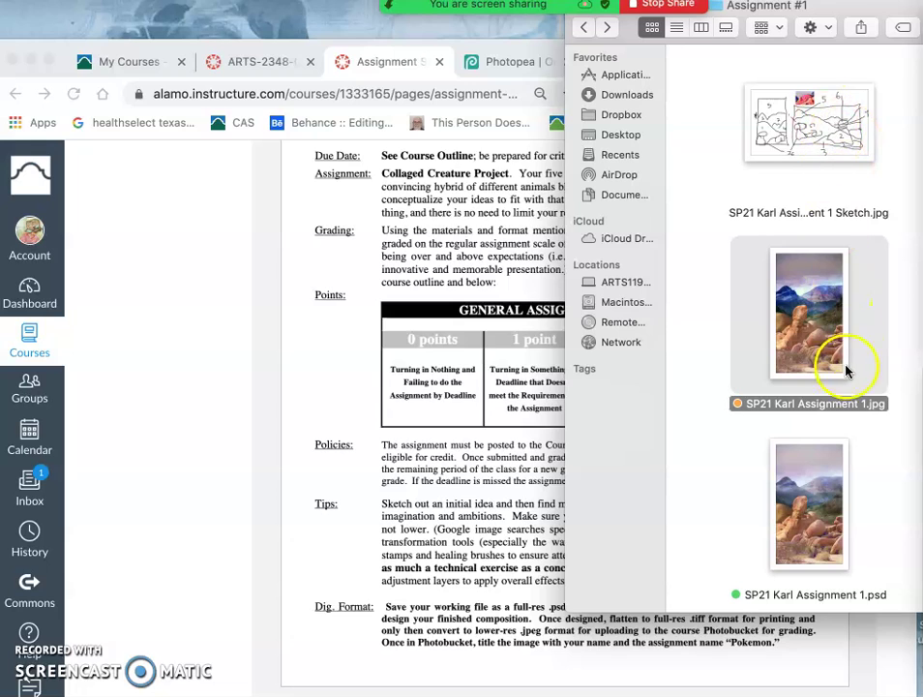
{"action": "left_click", "coordinate": [525, 381]}
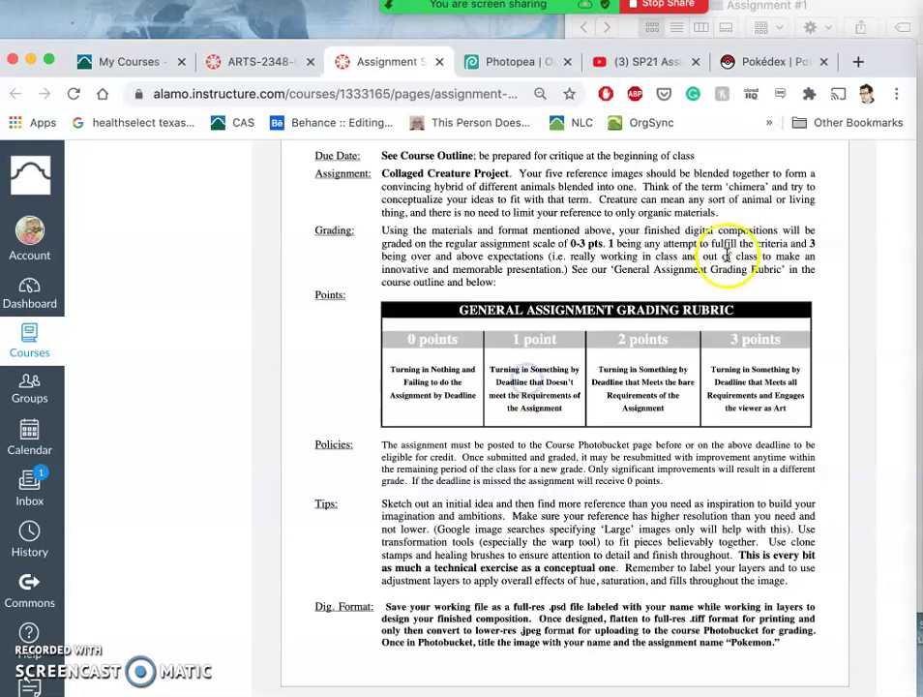
{"action": "left_click", "coordinate": [837, 10]}
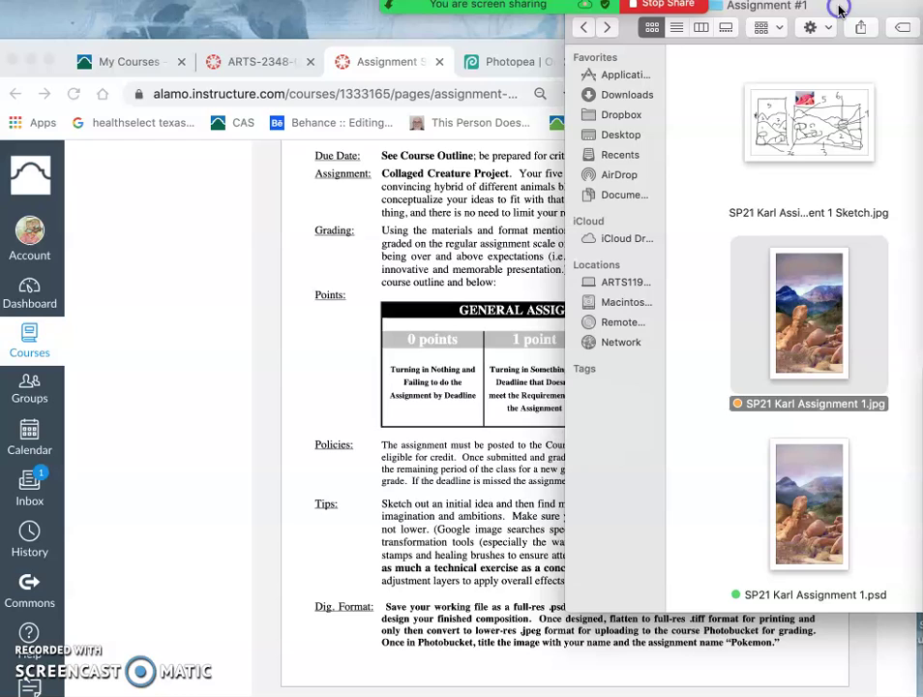
{"action": "left_click", "coordinate": [587, 32]}
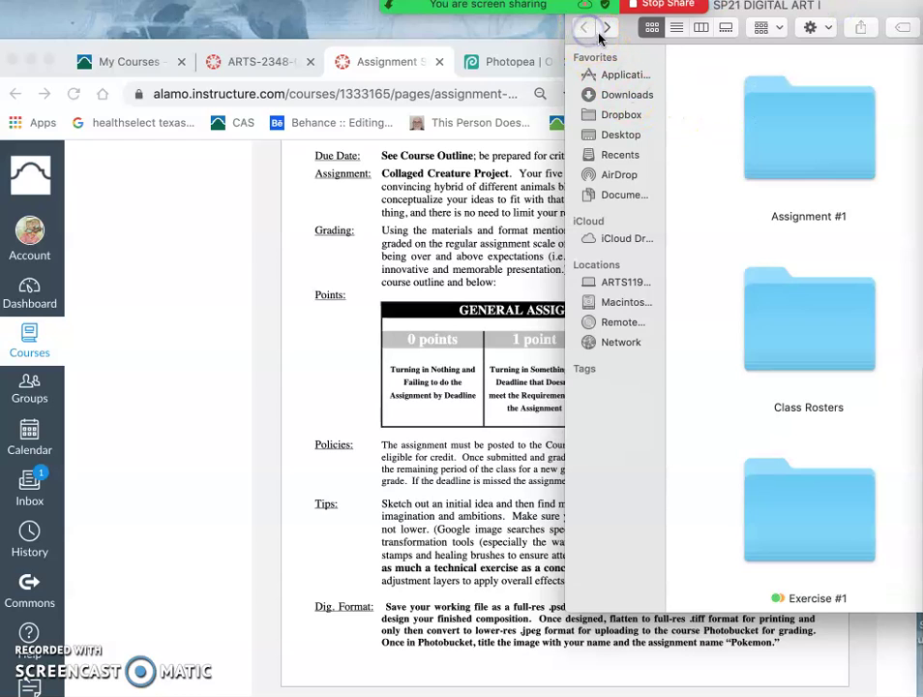
{"action": "right_click", "coordinate": [717, 231]}
{"action": "left_click", "coordinate": [748, 238]}
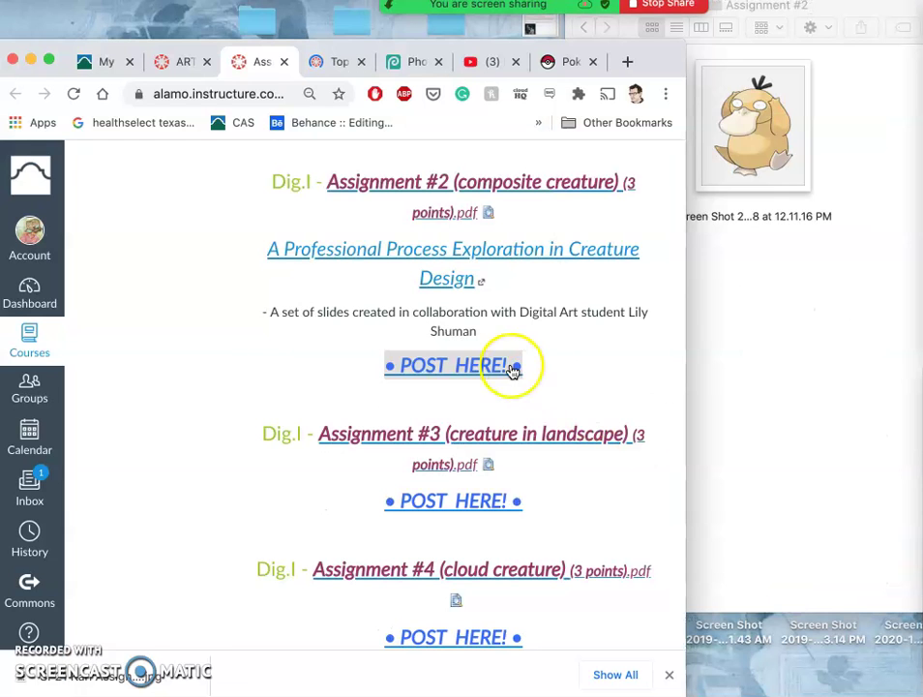
Open the Pixabay link from the Collaged Creature discussion in a new tab and log in.
{"action": "left_click", "coordinate": [335, 62]}
{"action": "scroll", "coordinate": [447, 364], "scroll_direction": "down", "scroll_amount": 15}
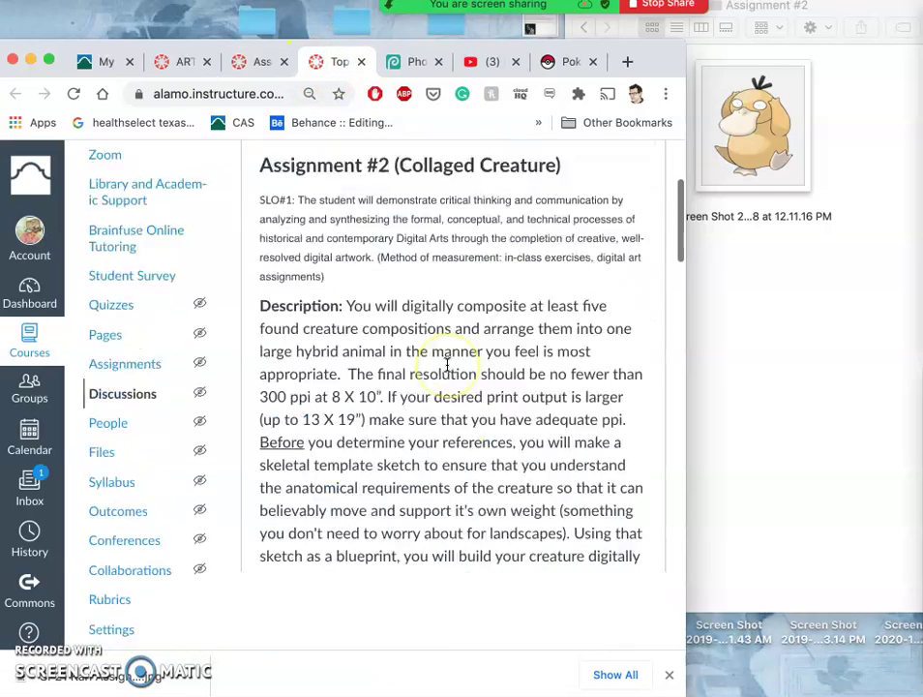
{"action": "scroll", "coordinate": [447, 364], "scroll_direction": "down", "scroll_amount": 3}
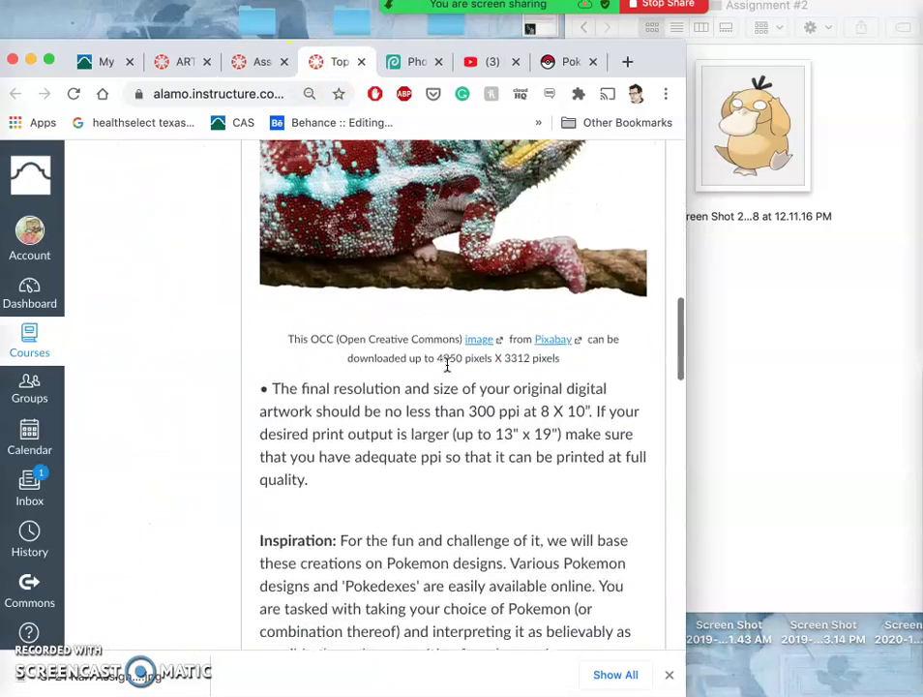
{"action": "scroll", "coordinate": [446, 364], "scroll_direction": "up", "scroll_amount": 6}
{"action": "right_click", "coordinate": [410, 360]}
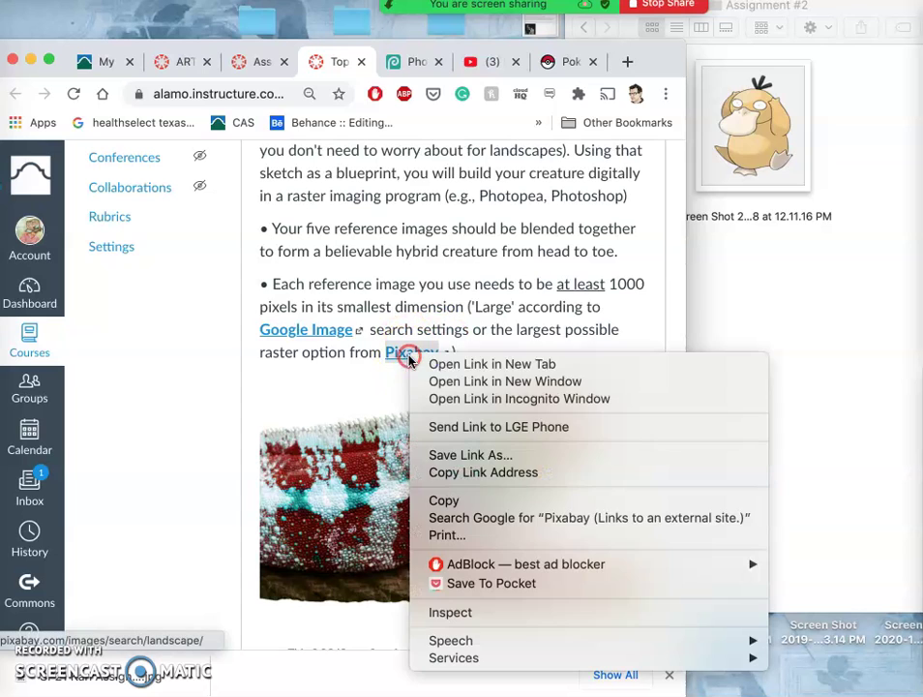
{"action": "left_click", "coordinate": [445, 363]}
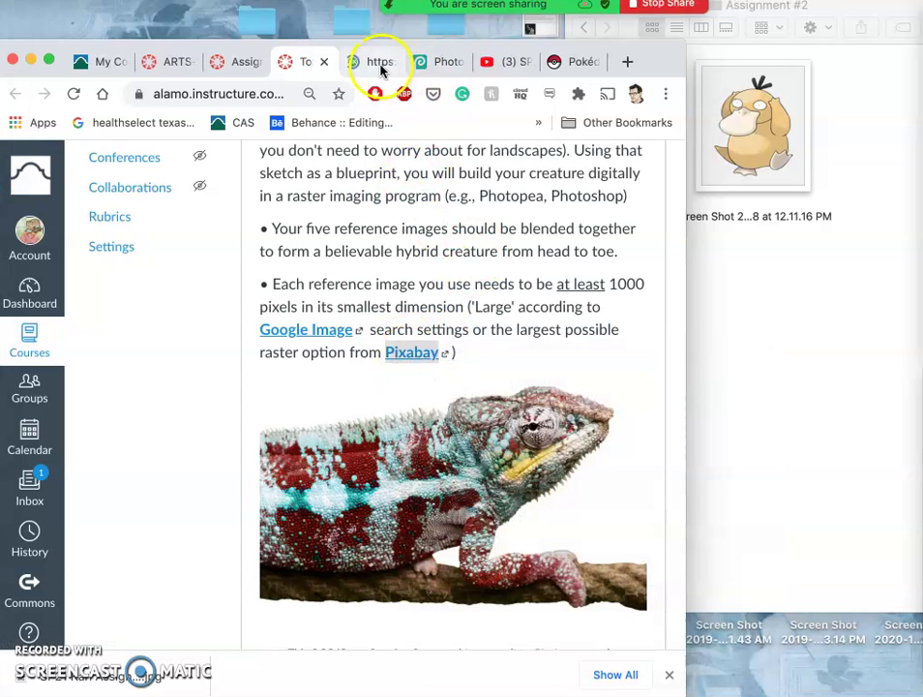
{"action": "left_click", "coordinate": [379, 66]}
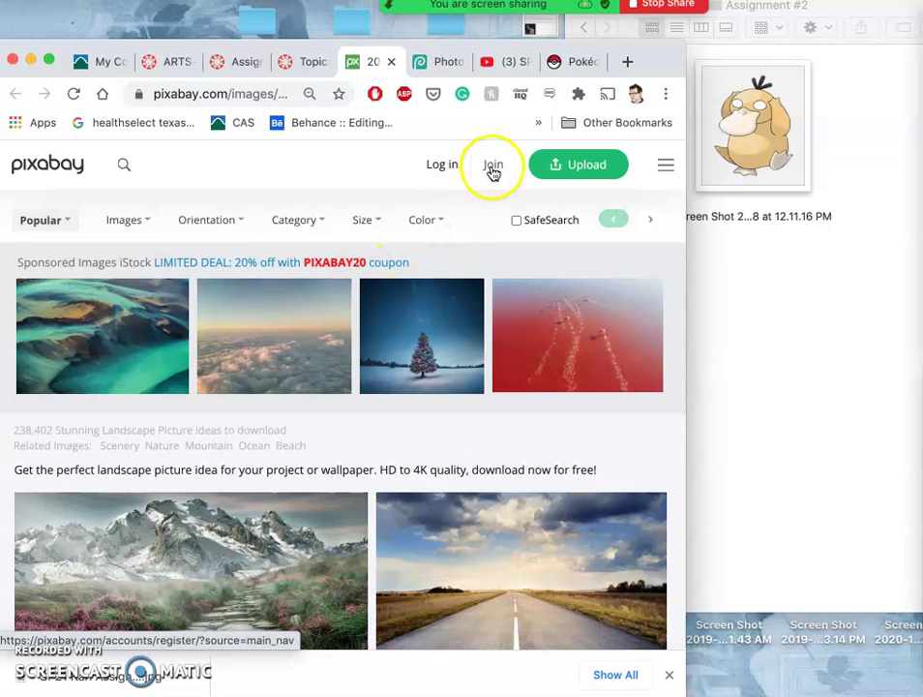
{"action": "left_click", "coordinate": [443, 164]}
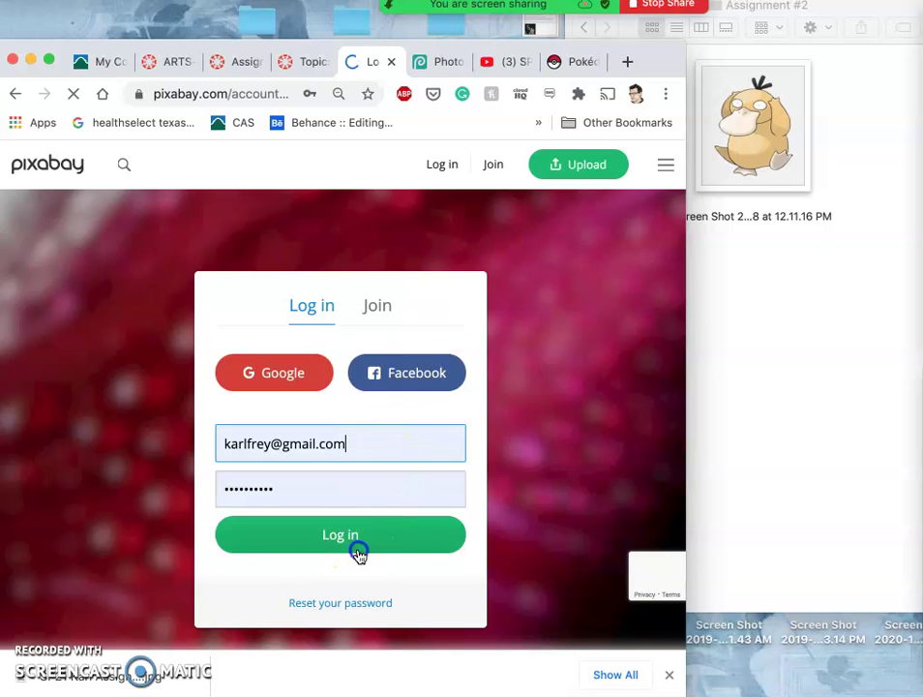
{"action": "left_click", "coordinate": [357, 550]}
Back on Canvas, reset zoom to 100%, view the past student planning sketch, then return to Assignments.
{"action": "left_click", "coordinate": [307, 61]}
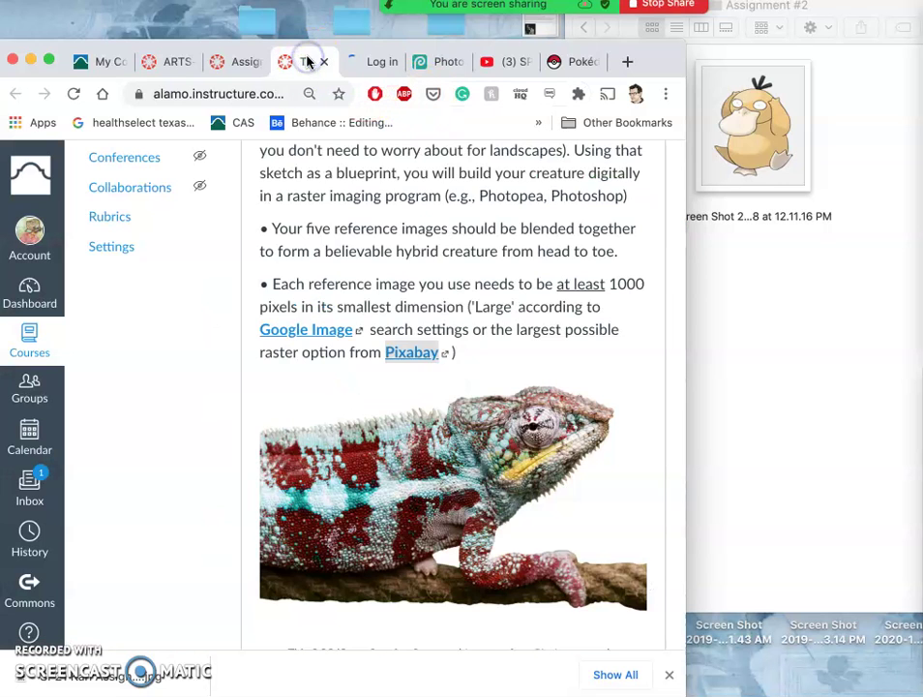
{"action": "scroll", "coordinate": [432, 371], "scroll_direction": "down", "scroll_amount": 10}
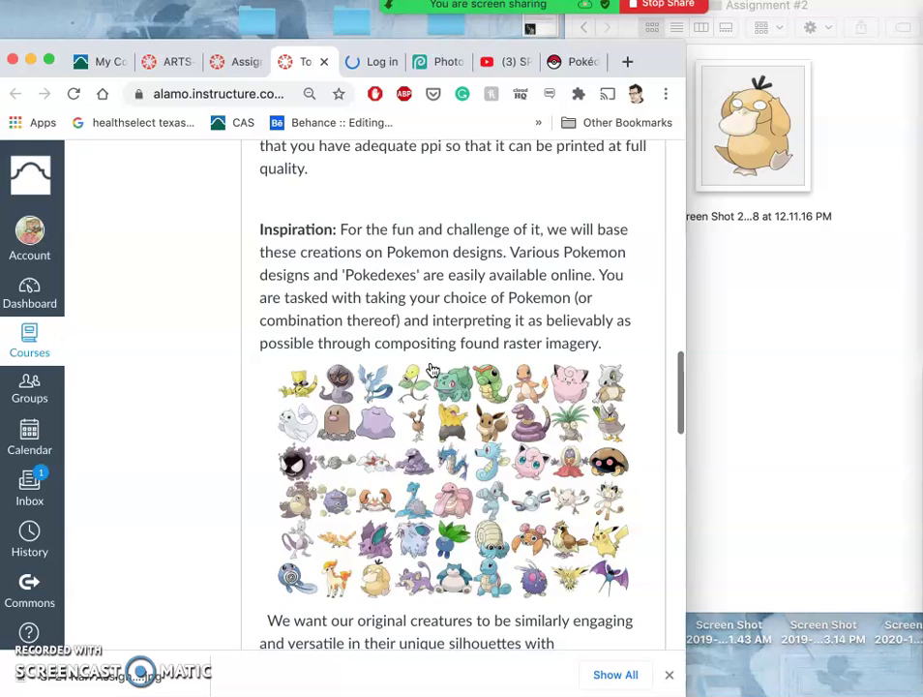
{"action": "scroll", "coordinate": [433, 370], "scroll_direction": "down", "scroll_amount": 10}
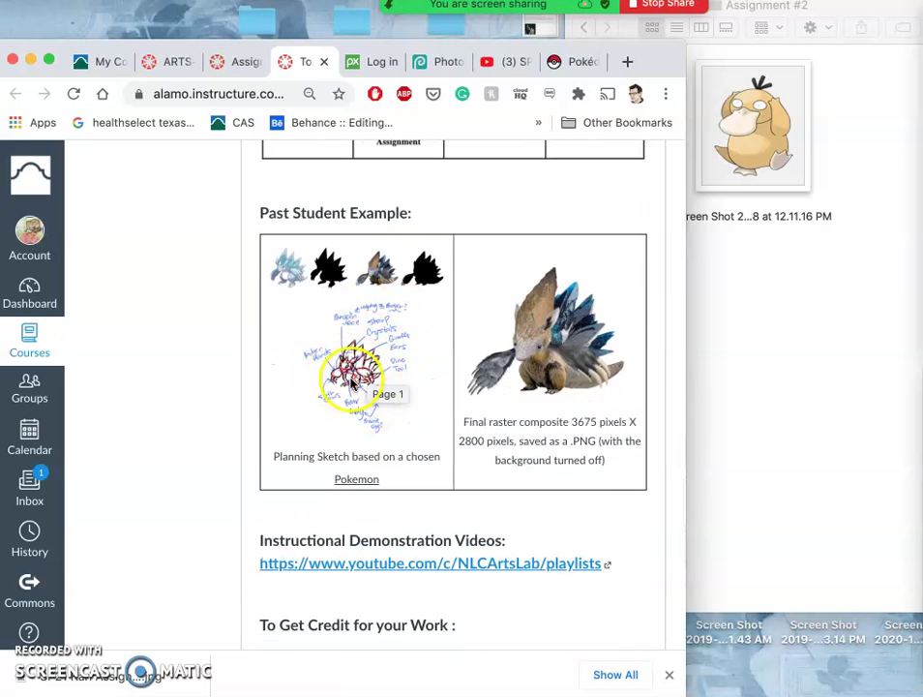
{"action": "key", "text": "super+equal"}
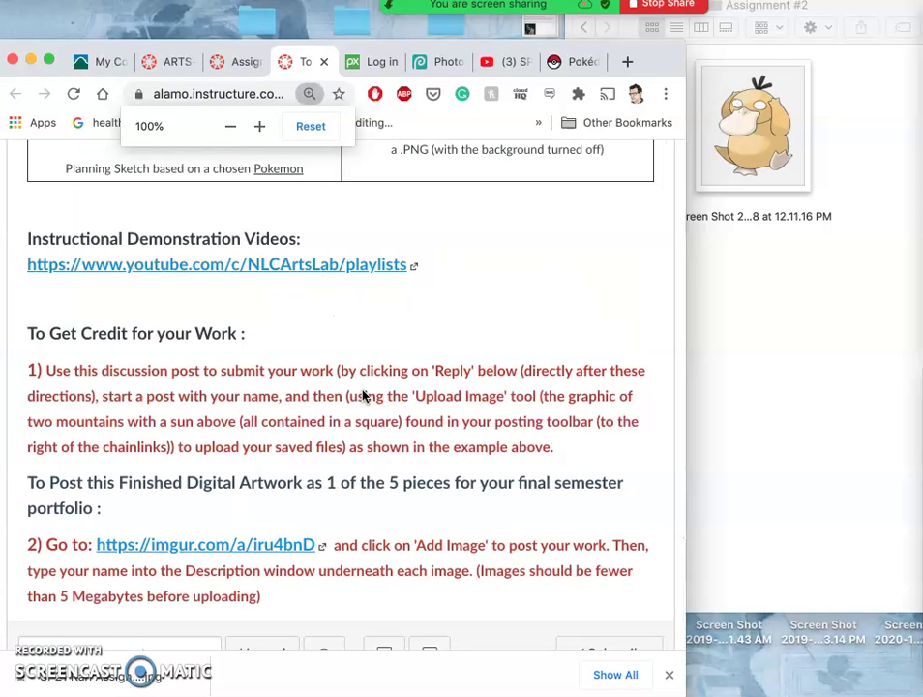
{"action": "scroll", "coordinate": [364, 396], "scroll_direction": "up", "scroll_amount": 5}
{"action": "left_click", "coordinate": [183, 322]}
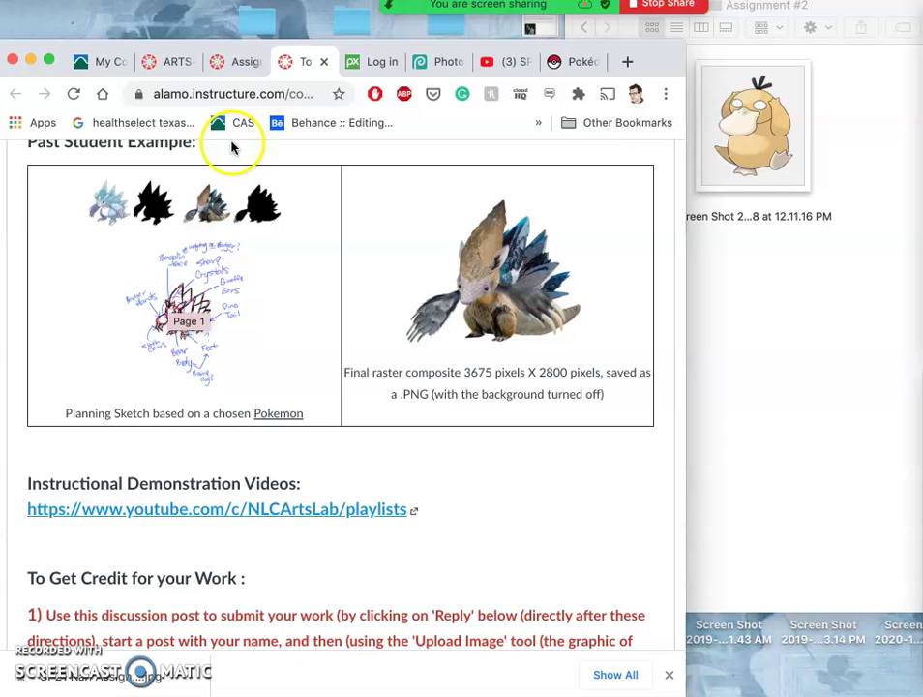
{"action": "left_click", "coordinate": [246, 64]}
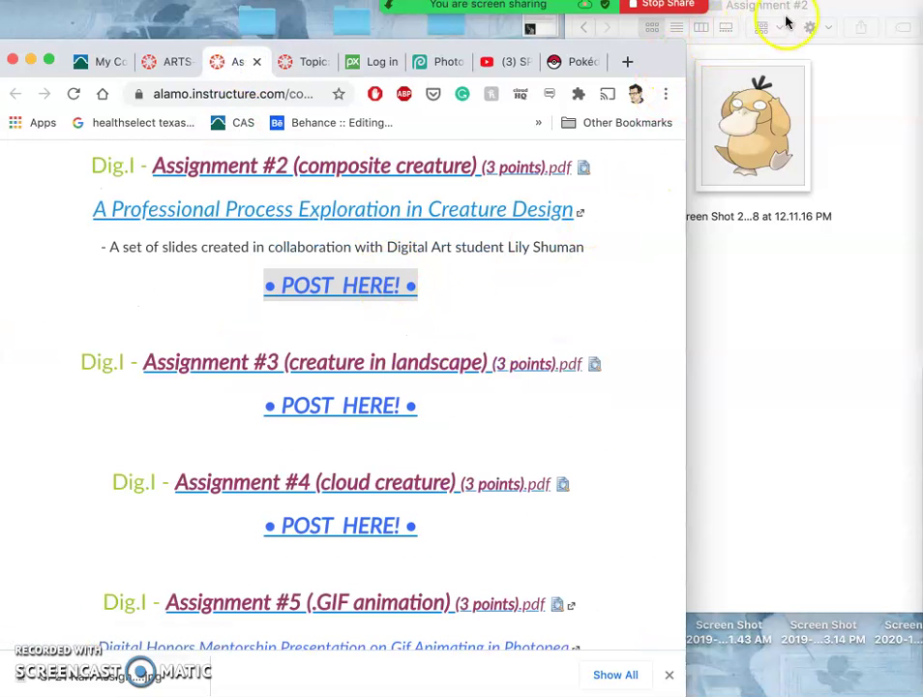
Widen the browser window and open the creature design slides link in a new tab.
{"action": "left_click_drag", "start_coordinate": [821, 15], "coordinate": [920, 27]}
{"action": "left_click", "coordinate": [652, 58]}
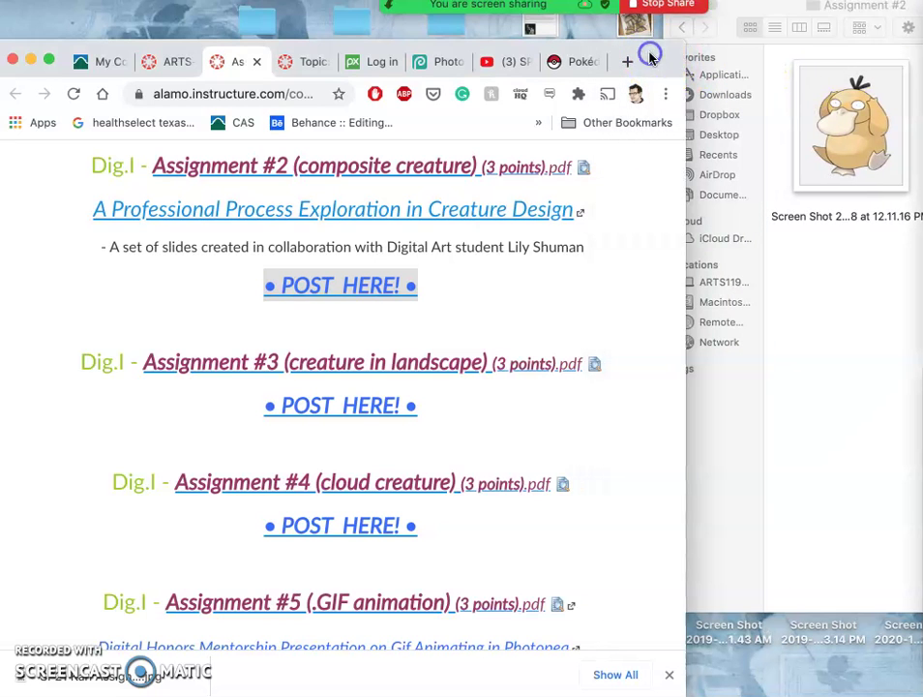
{"action": "left_click_drag", "start_coordinate": [685, 108], "coordinate": [773, 106]}
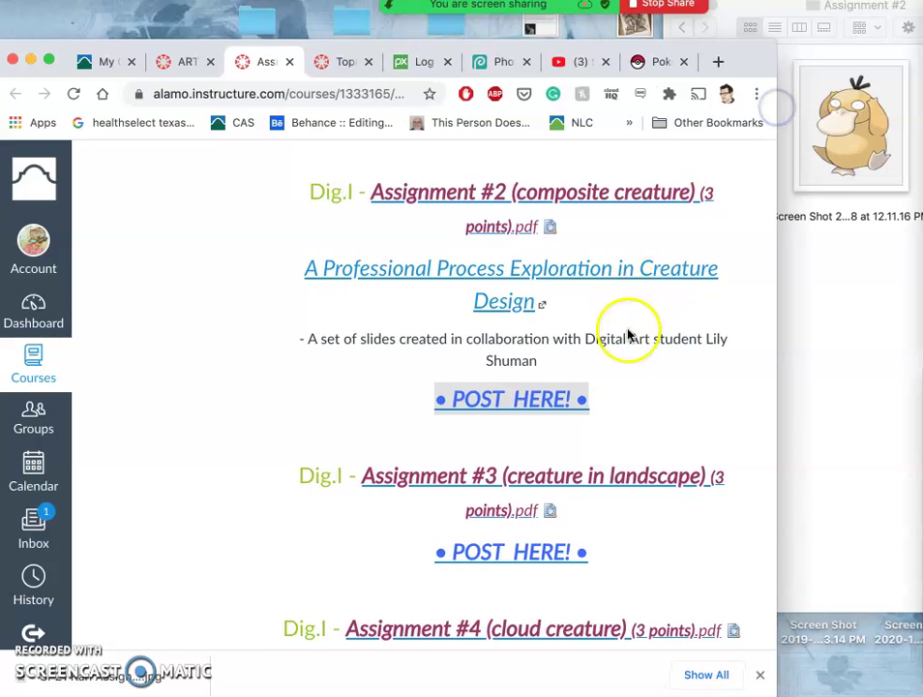
{"action": "right_click", "coordinate": [515, 278]}
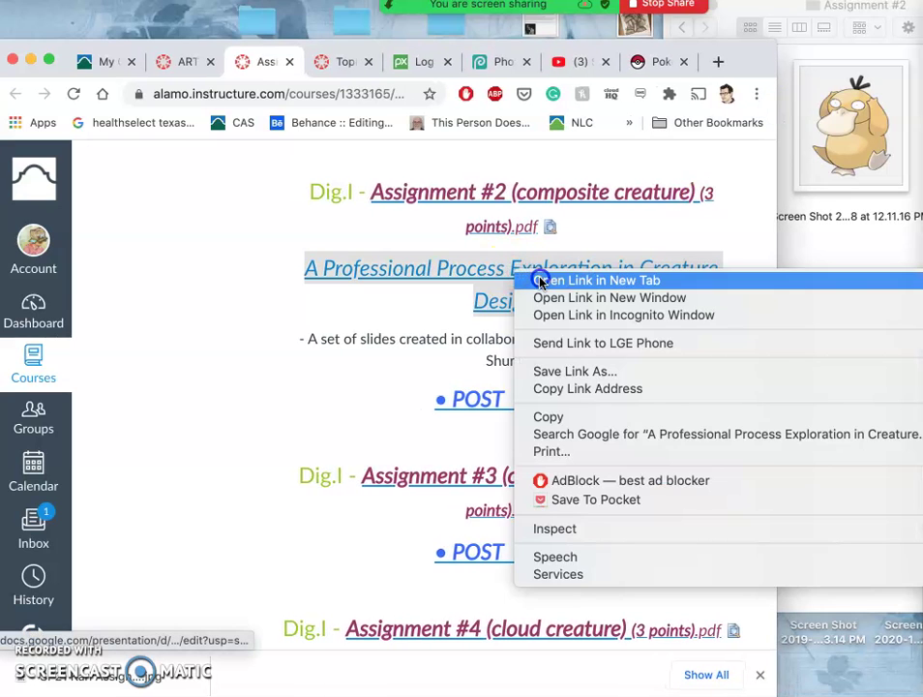
{"action": "left_click", "coordinate": [539, 280]}
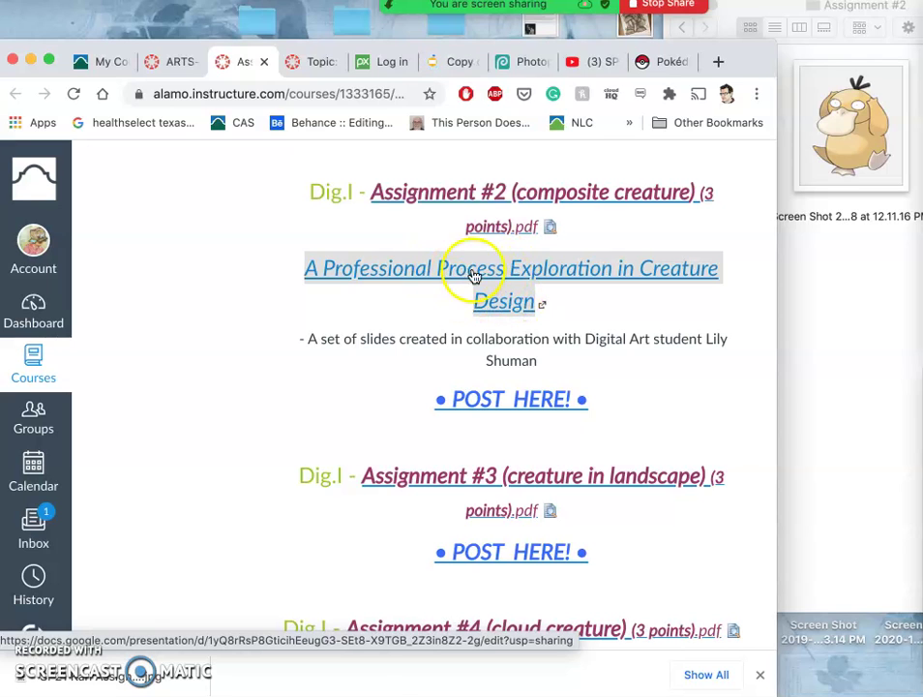
View slide 5 on skeletal structure and slide 7 on pipe-cleaner skeletons, then go to Photopea.
{"action": "left_click", "coordinate": [457, 61]}
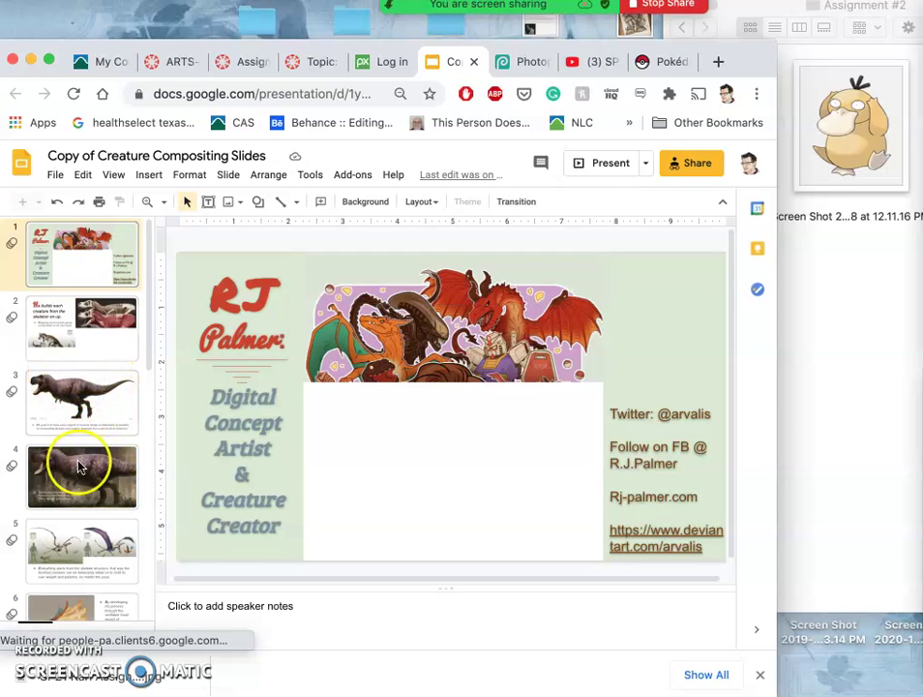
{"action": "scroll", "coordinate": [81, 468], "scroll_direction": "down", "scroll_amount": 2}
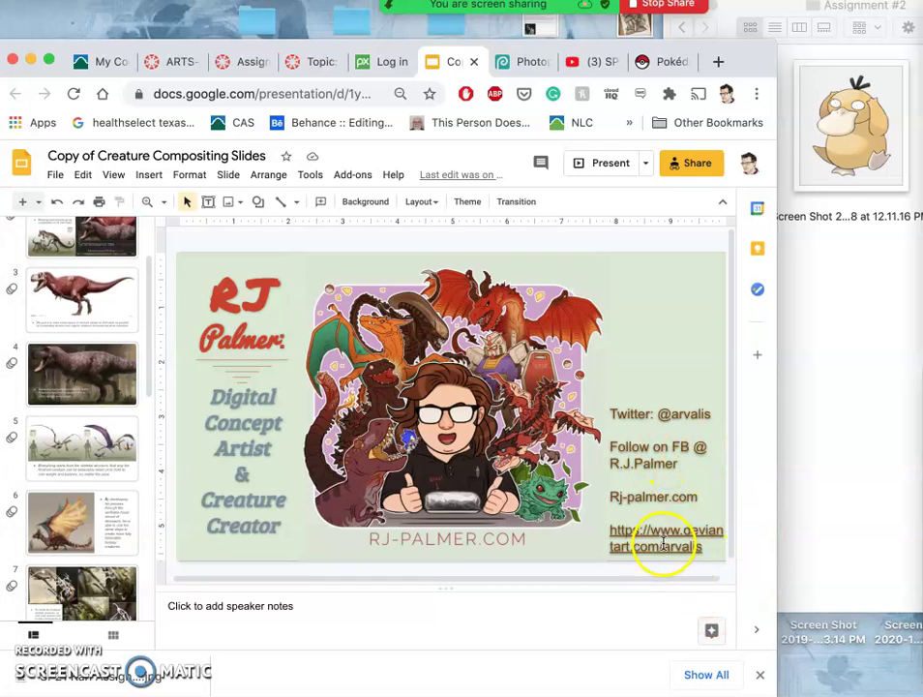
{"action": "left_click", "coordinate": [90, 450]}
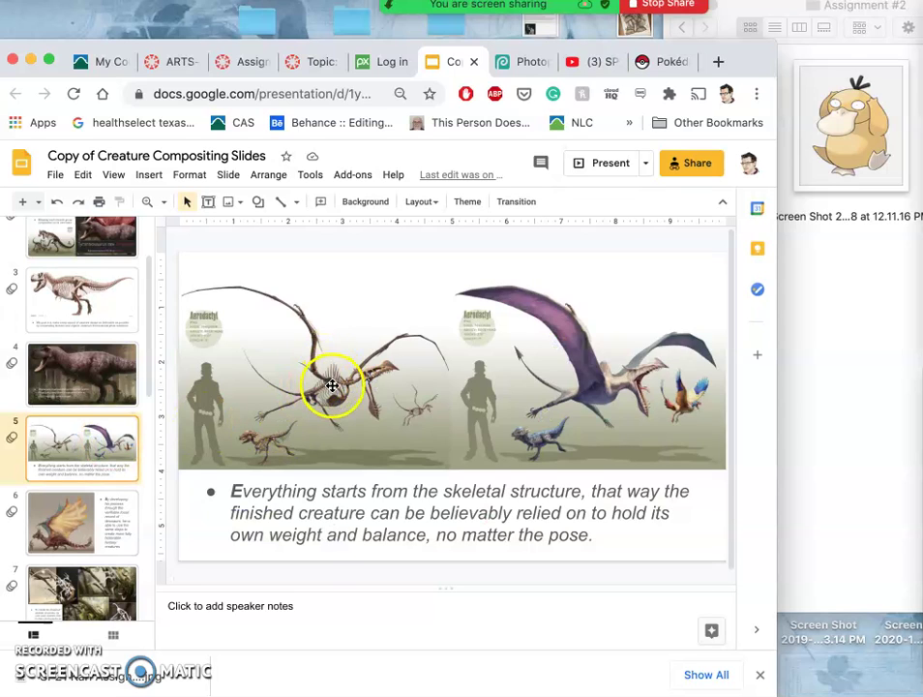
{"action": "scroll", "coordinate": [93, 532], "scroll_direction": "down", "scroll_amount": 3}
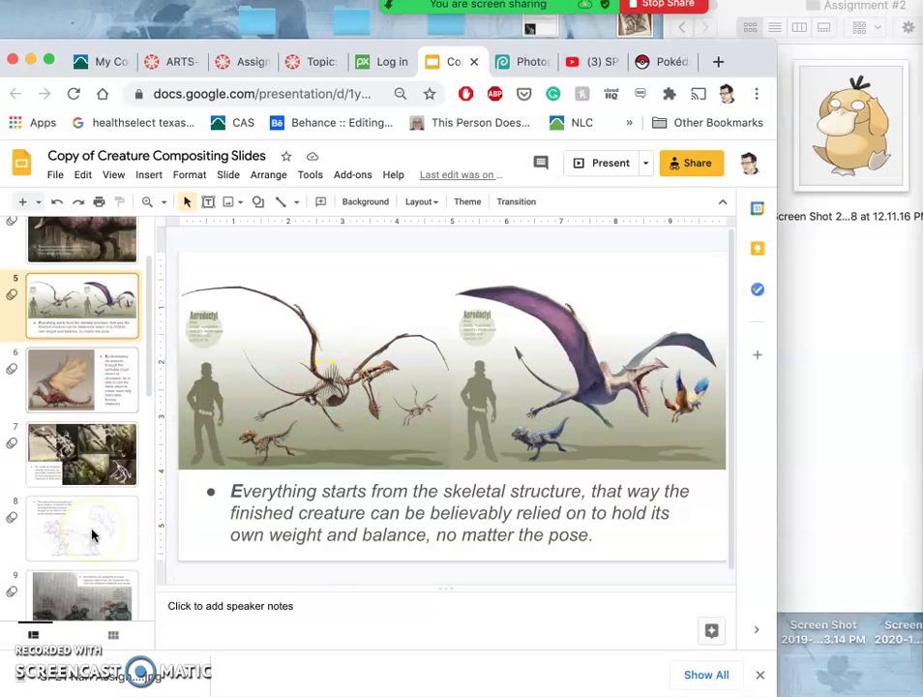
{"action": "left_click", "coordinate": [87, 457]}
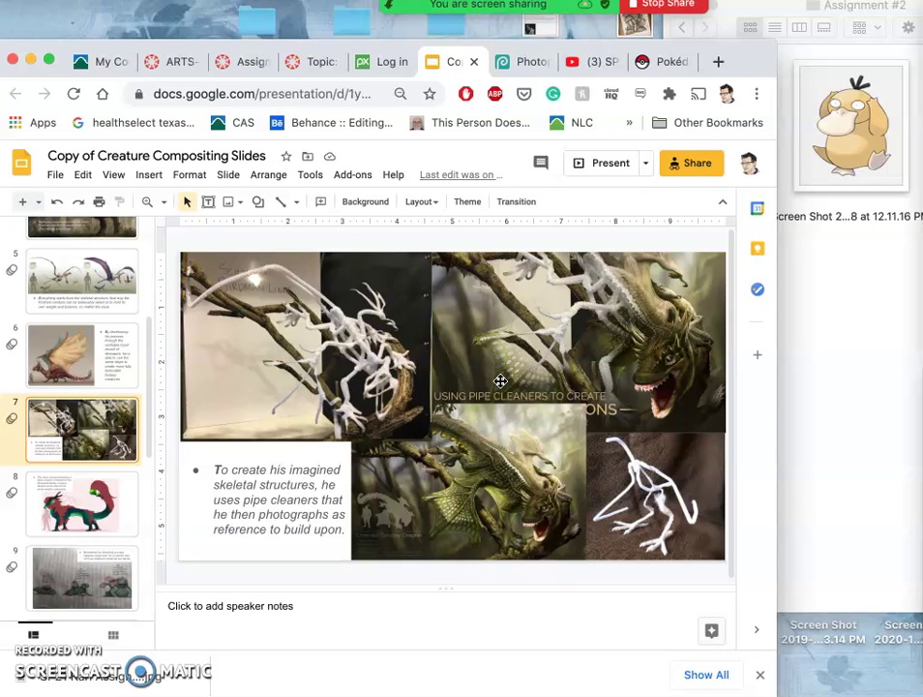
{"action": "left_click", "coordinate": [492, 354]}
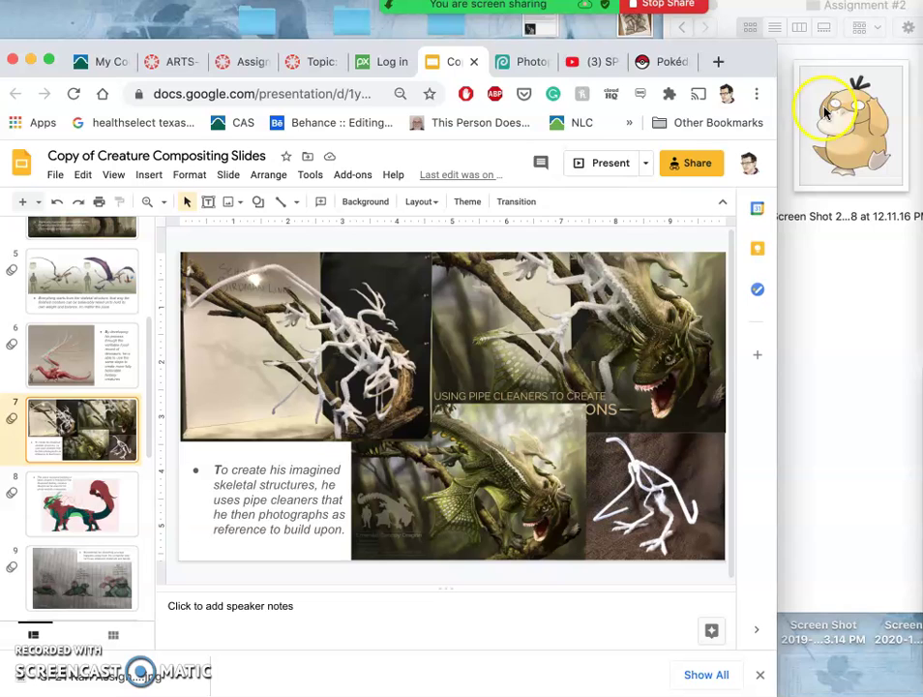
{"action": "left_click", "coordinate": [531, 62]}
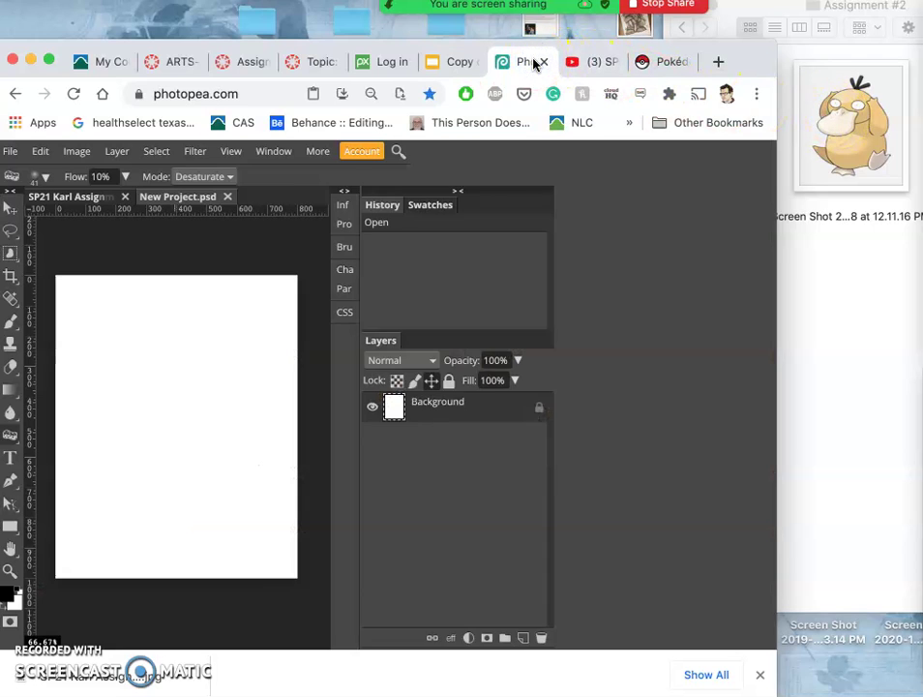
Choose the Brush tool and set the foreground colour to blue 5f84da.
{"action": "left_click", "coordinate": [12, 323]}
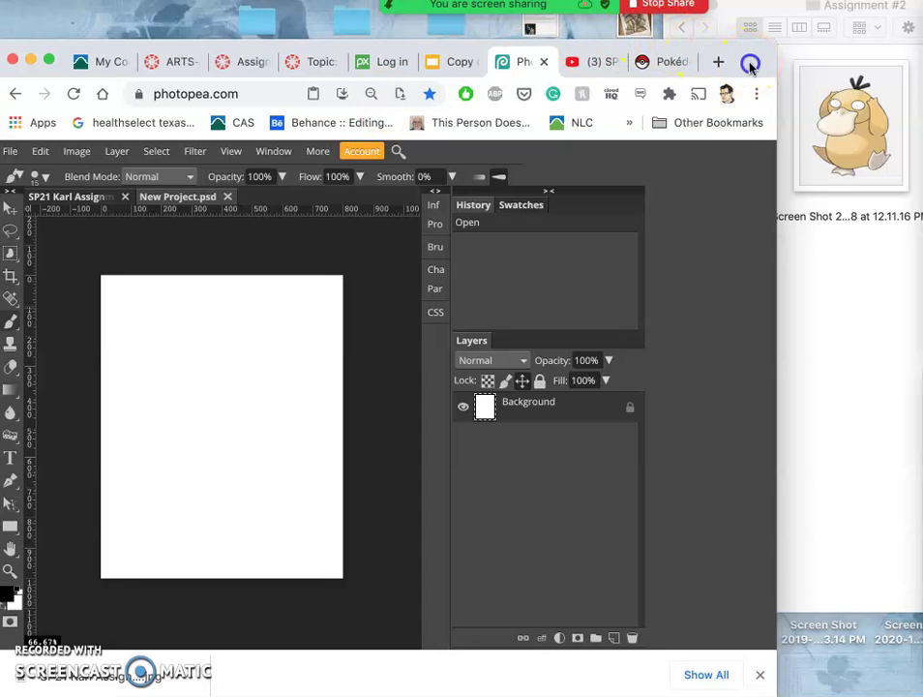
{"action": "left_click_drag", "start_coordinate": [750, 66], "coordinate": [764, 65]}
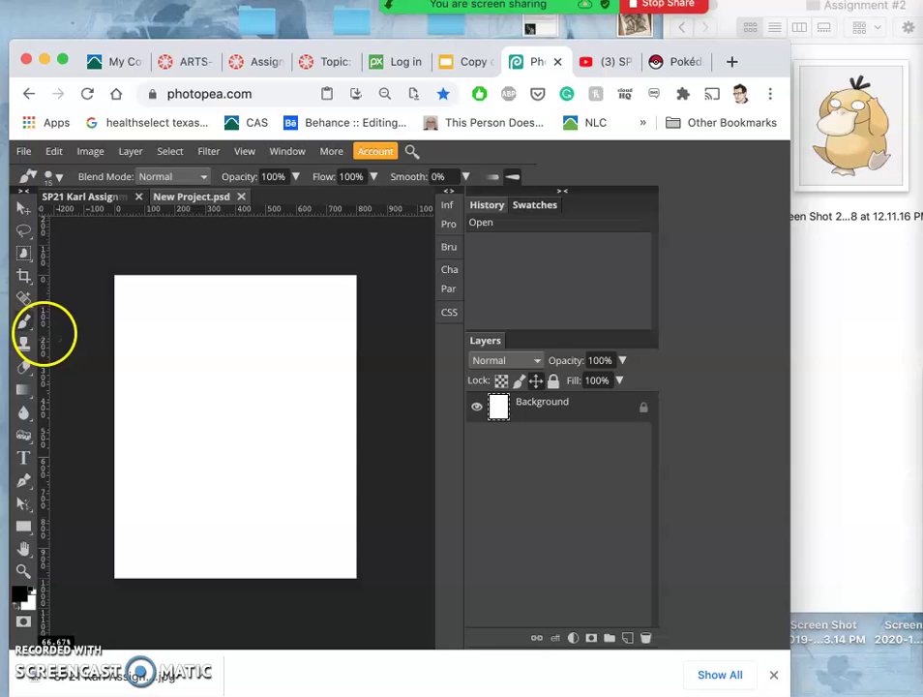
{"action": "left_click", "coordinate": [16, 597]}
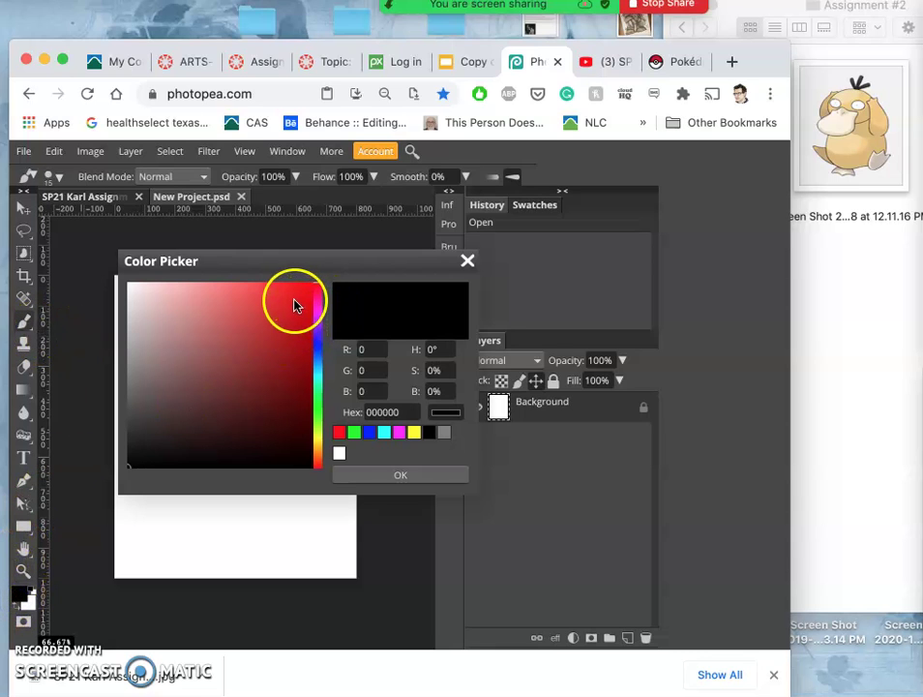
{"action": "left_click_drag", "start_coordinate": [314, 345], "coordinate": [319, 358]}
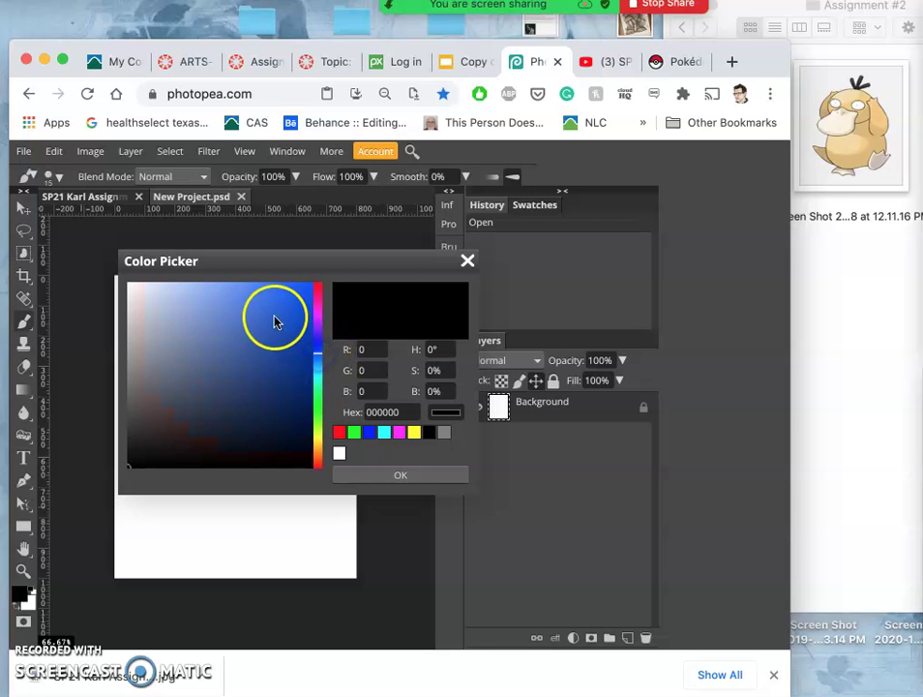
{"action": "left_click", "coordinate": [232, 312]}
{"action": "left_click", "coordinate": [375, 468]}
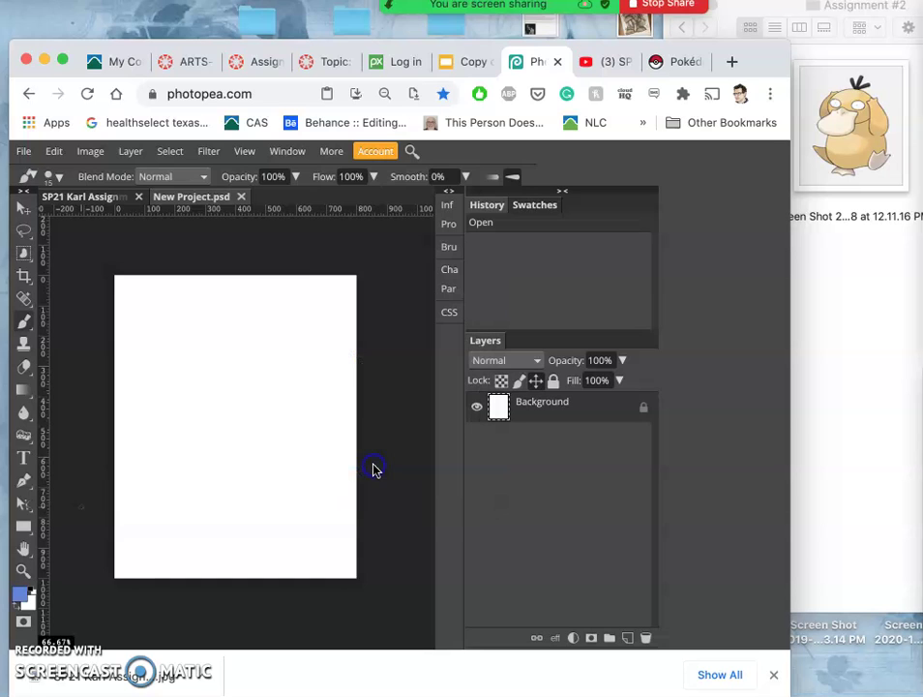
Sketch the blue head oval, then set the brush to 75% opacity and 4 px size.
{"action": "left_click", "coordinate": [202, 335]}
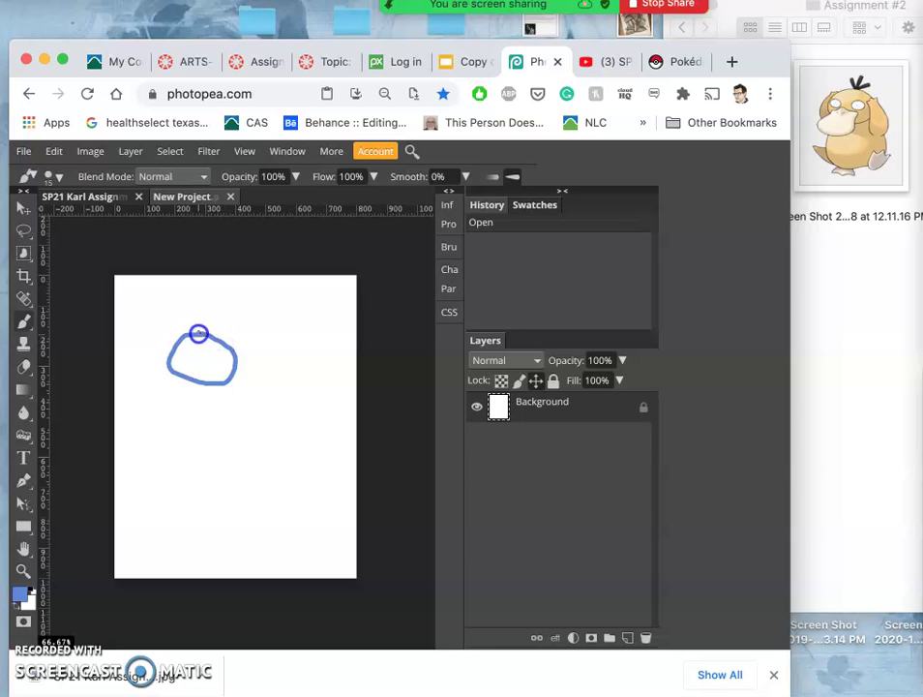
{"action": "left_click_drag", "start_coordinate": [198, 334], "coordinate": [199, 333]}
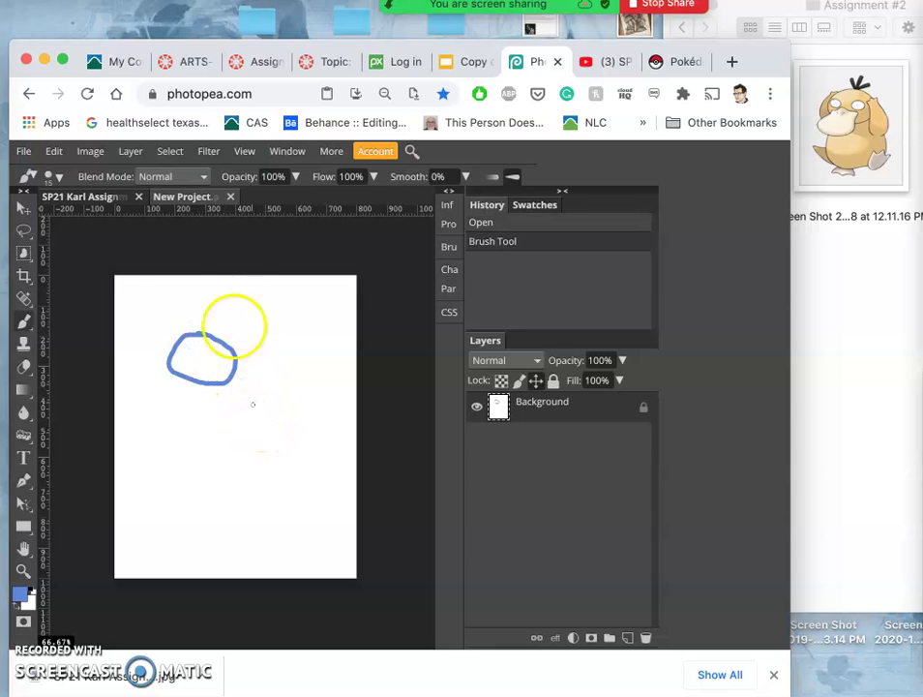
{"action": "left_click", "coordinate": [295, 177]}
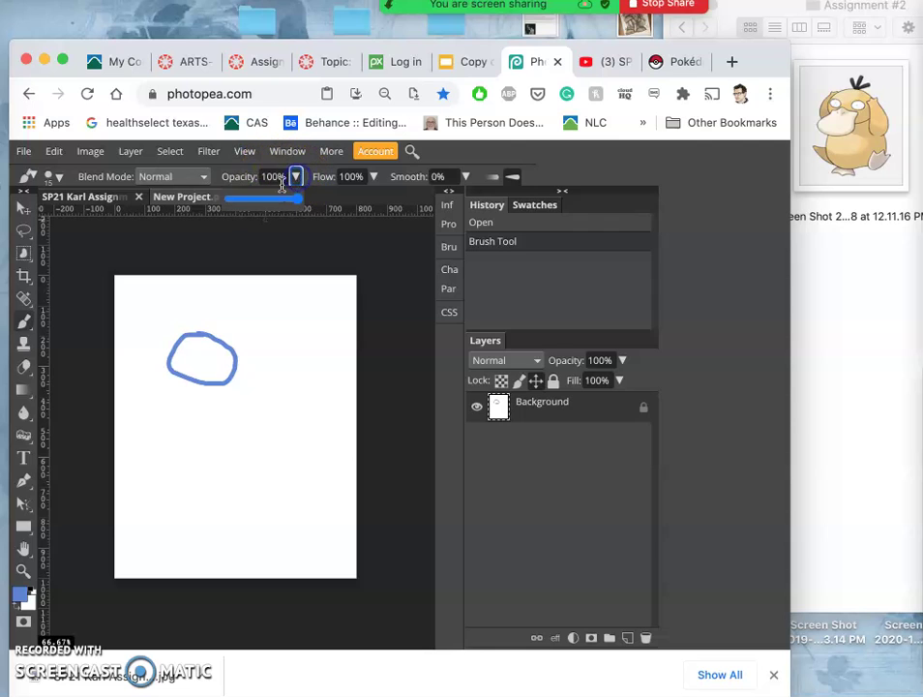
{"action": "left_click", "coordinate": [280, 200]}
{"action": "left_click", "coordinate": [51, 177]}
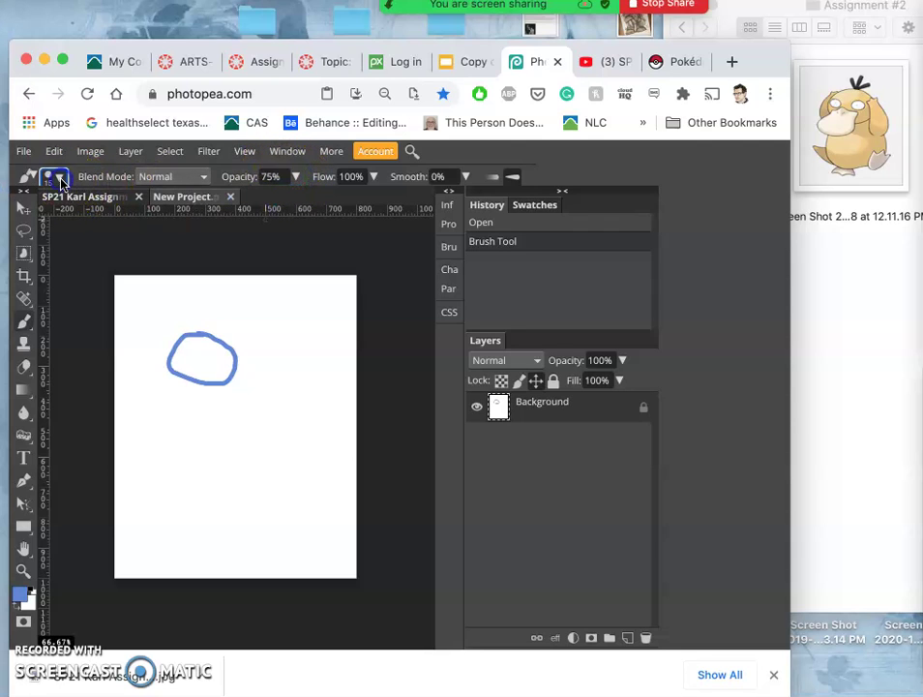
{"action": "left_click_drag", "start_coordinate": [74, 222], "coordinate": [72, 219]}
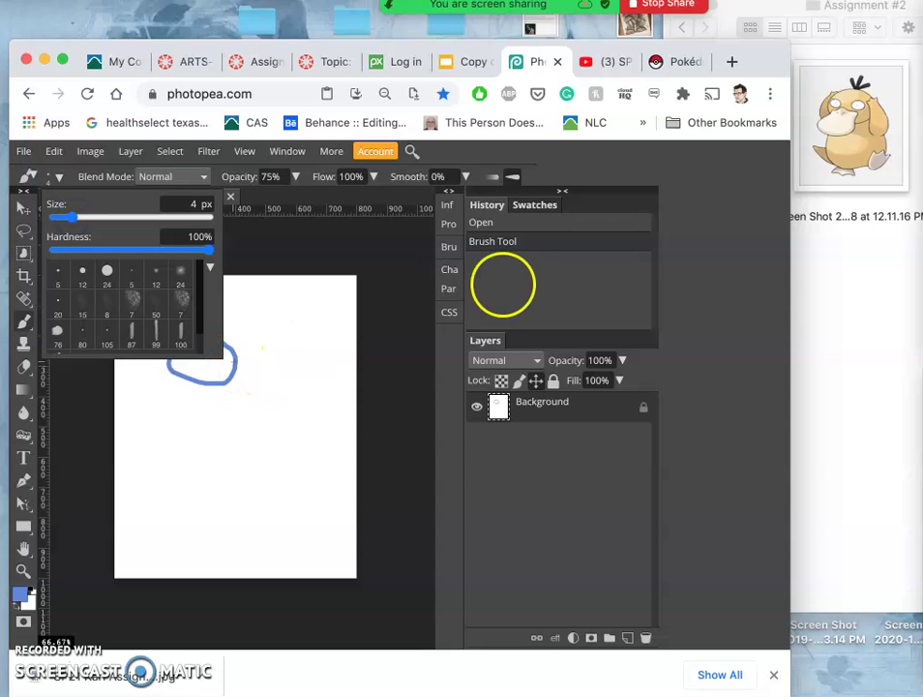
{"action": "left_click", "coordinate": [467, 64]}
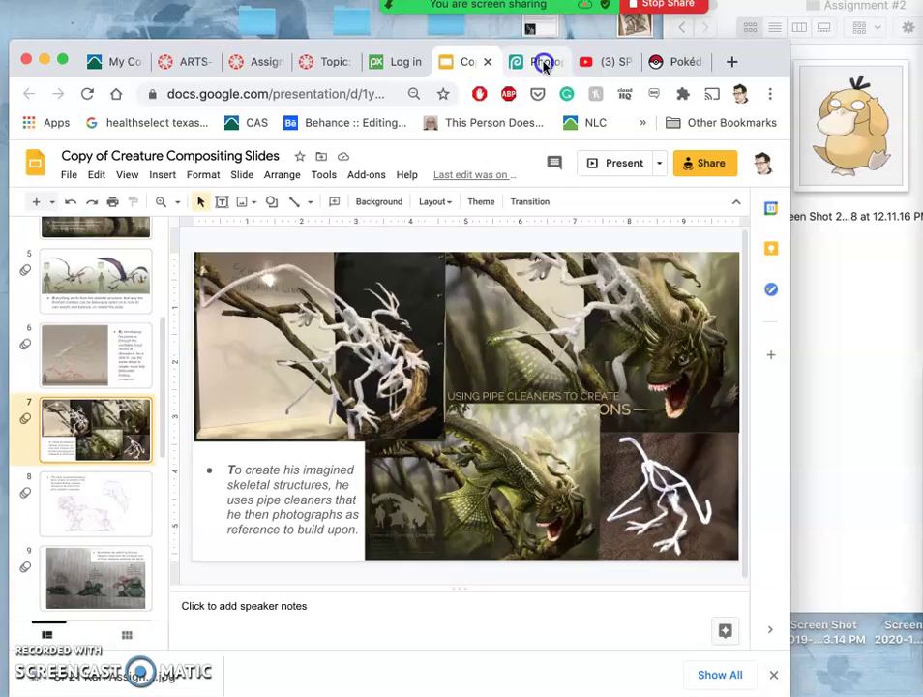
{"action": "left_click", "coordinate": [542, 64]}
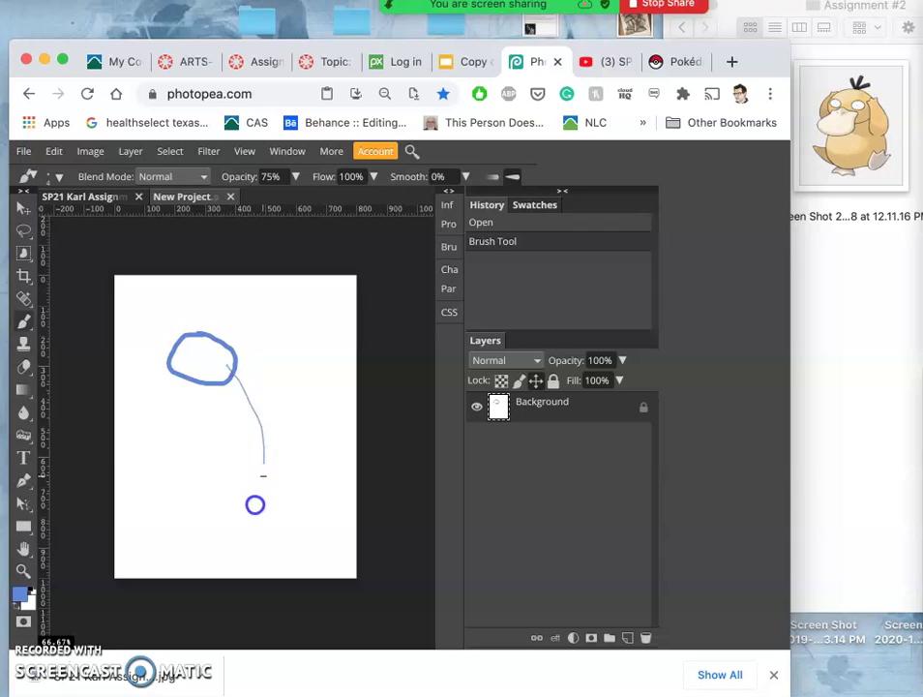
Draw the thin spine line below the head; try a 33 px mark and undo it.
{"action": "left_click_drag", "start_coordinate": [254, 504], "coordinate": [255, 500]}
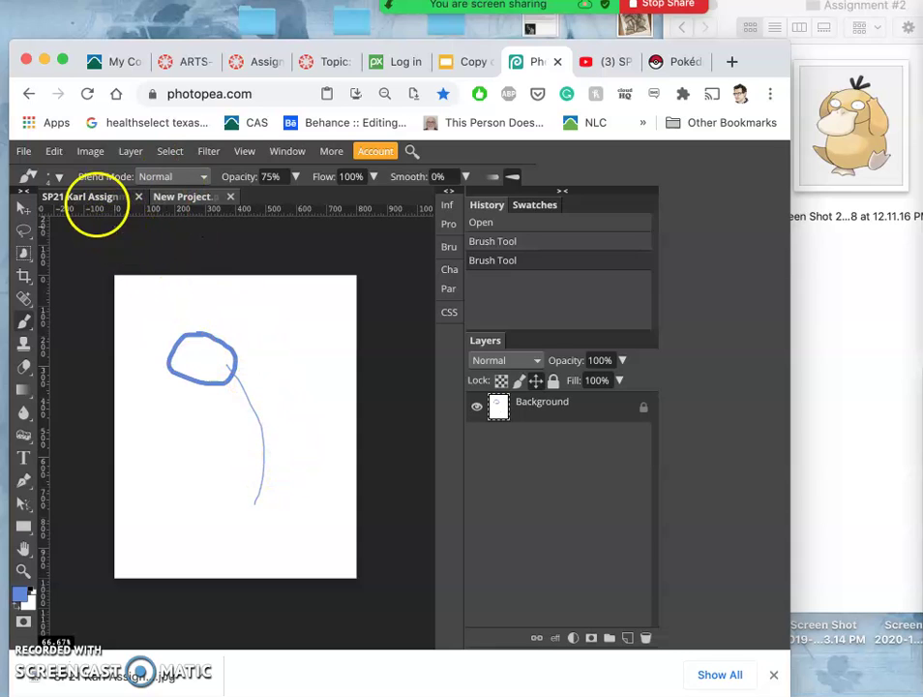
{"action": "left_click", "coordinate": [60, 179]}
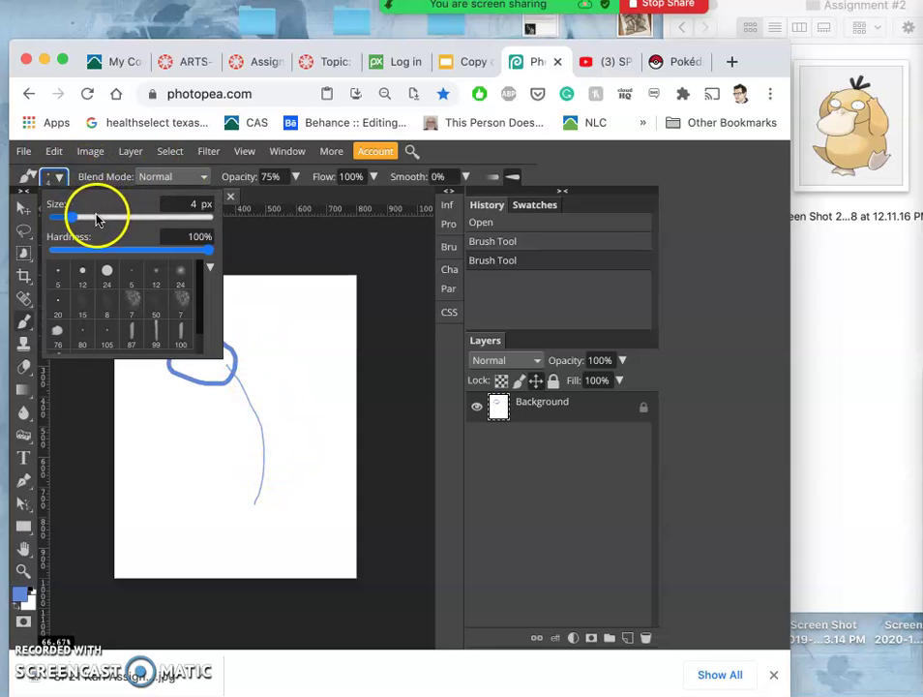
{"action": "left_click", "coordinate": [96, 218]}
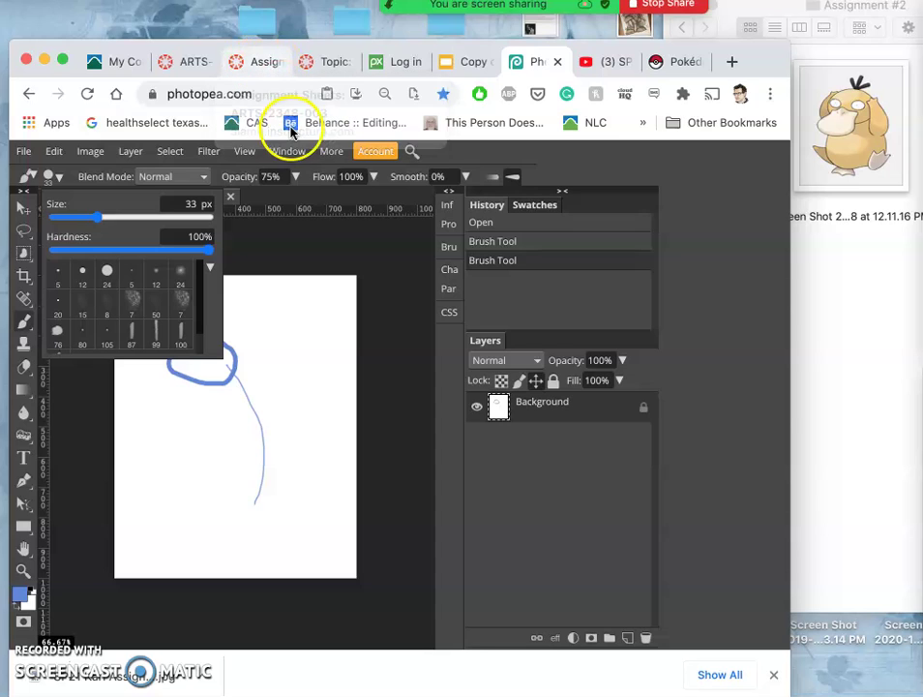
{"action": "left_click", "coordinate": [262, 489]}
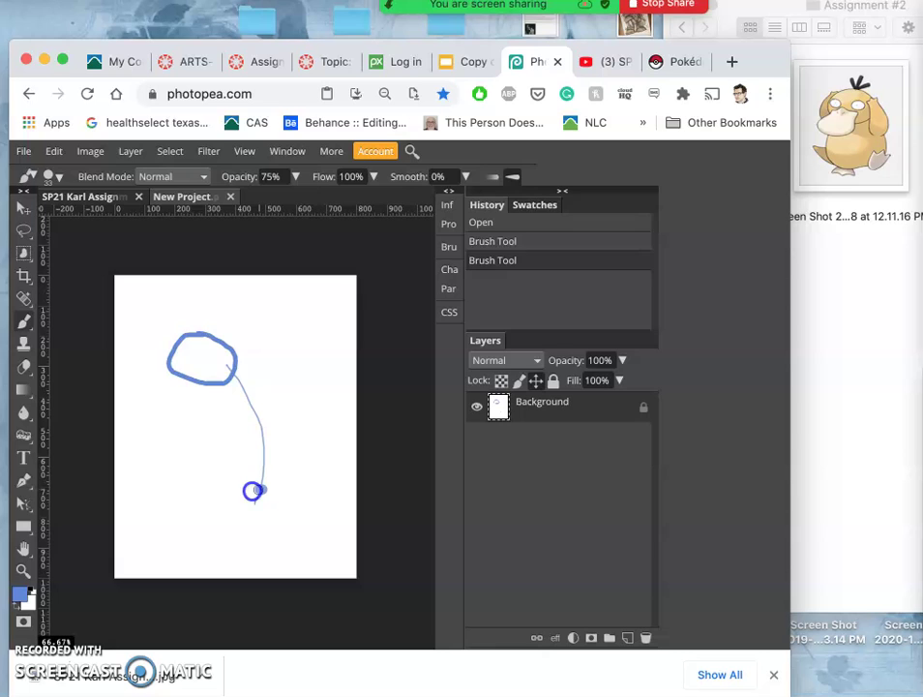
{"action": "key", "text": "ctrl+z"}
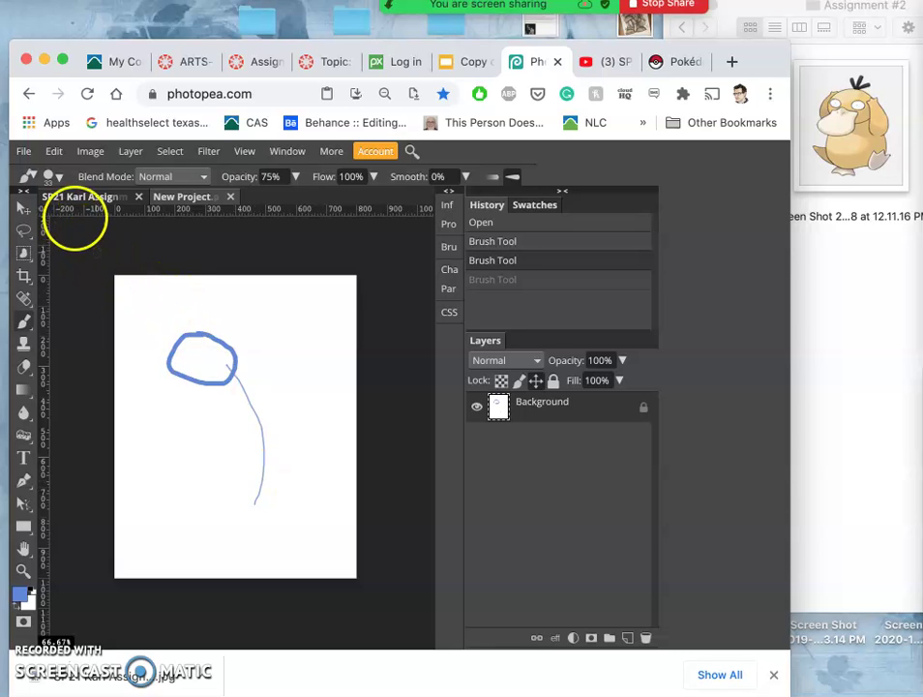
With an 8 px brush, draw the oval body outline at the spine's base plus a left-end stroke.
{"action": "left_click", "coordinate": [53, 178]}
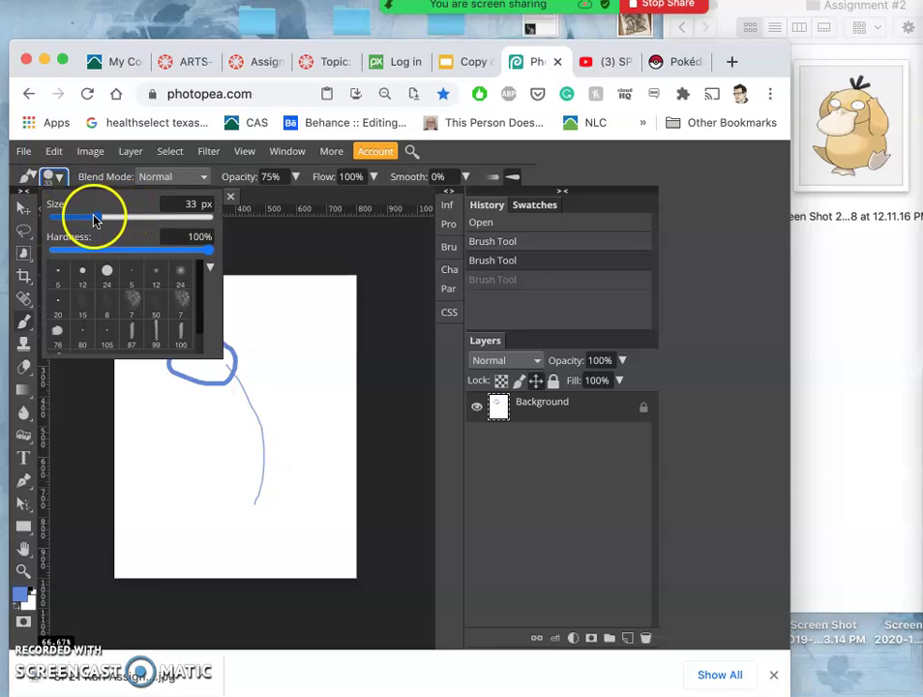
{"action": "left_click", "coordinate": [80, 219]}
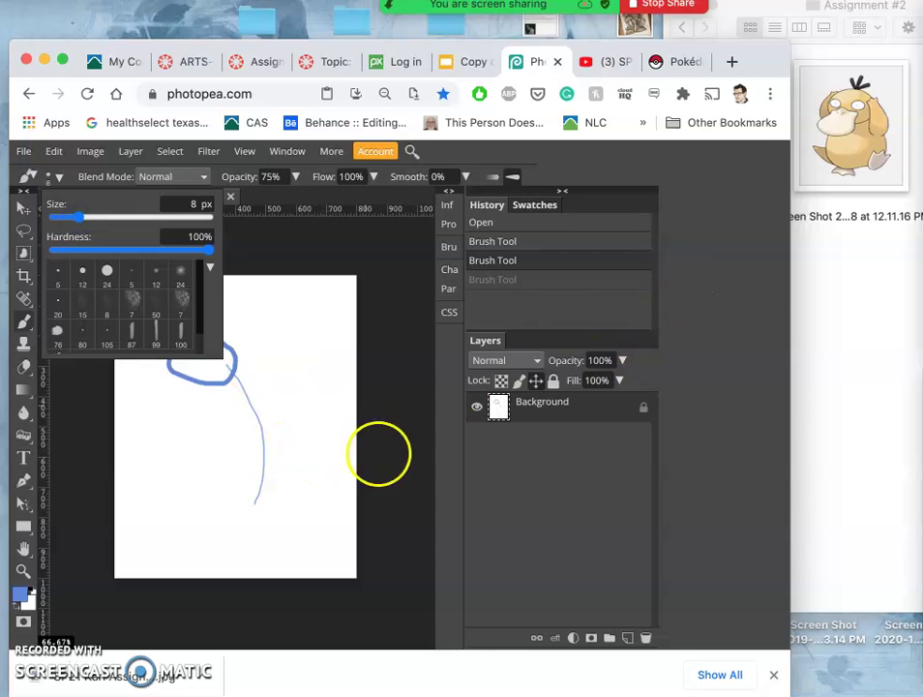
{"action": "left_click", "coordinate": [282, 463]}
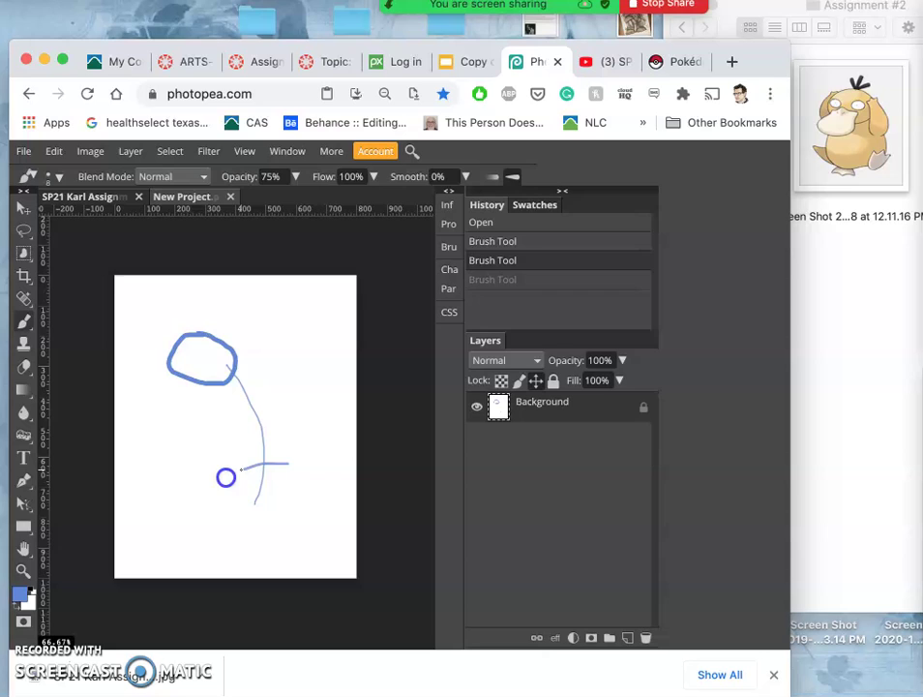
{"action": "mouse_move", "coordinate": [209, 487]}
{"action": "left_mouse_down"}
{"action": "mouse_move", "coordinate": [200, 498]}
{"action": "mouse_move", "coordinate": [214, 511]}
{"action": "mouse_move", "coordinate": [244, 513]}
{"action": "mouse_move", "coordinate": [300, 469]}
{"action": "left_mouse_up"}
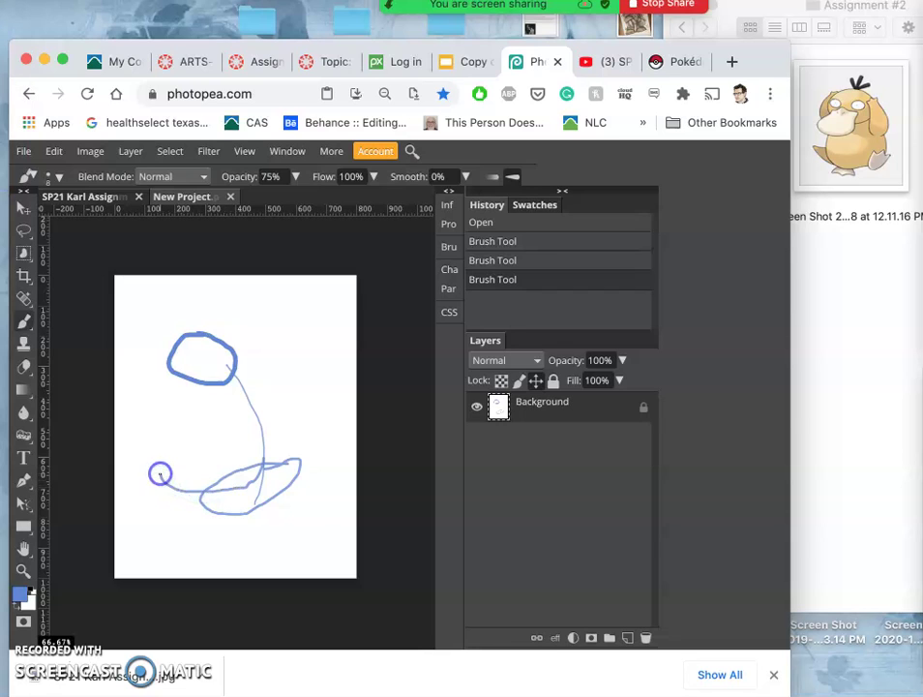
{"action": "left_click", "coordinate": [159, 474]}
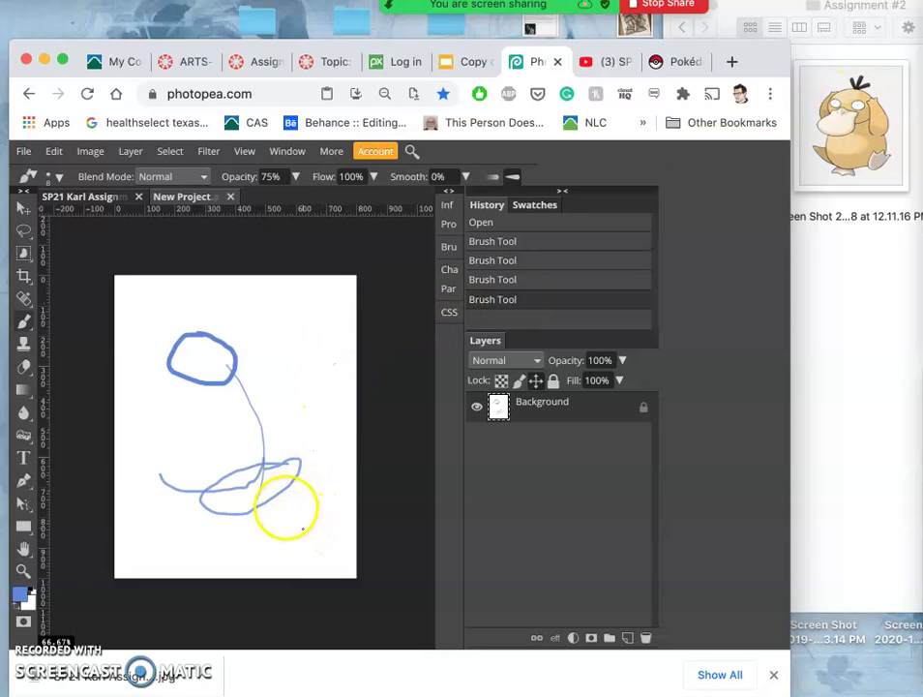
Brush small loops inside the body's front and a rounded shape beneath the body.
{"action": "left_click", "coordinate": [284, 475]}
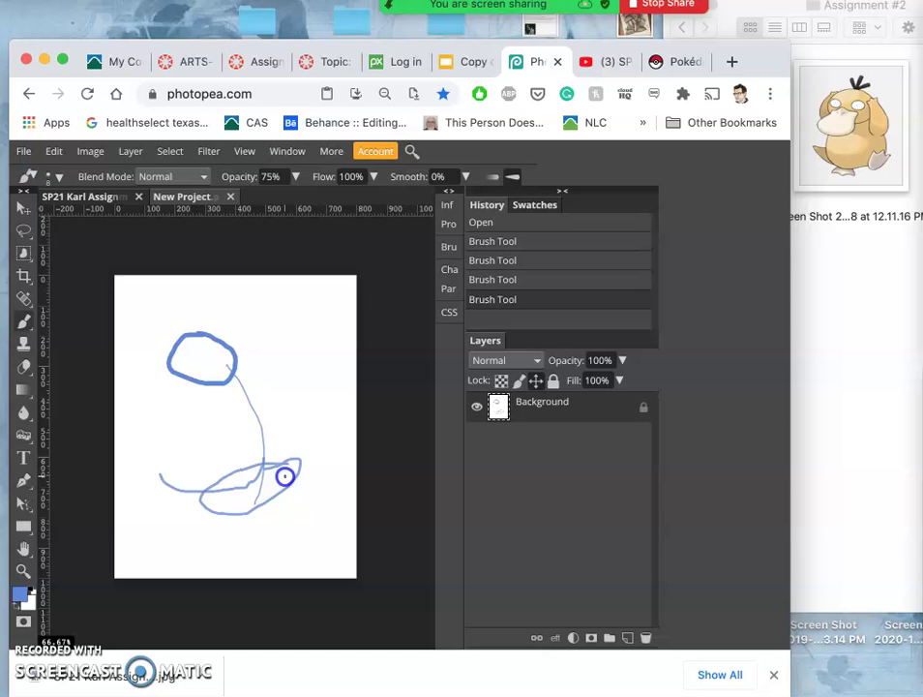
{"action": "mouse_move", "coordinate": [279, 498]}
{"action": "left_mouse_down"}
{"action": "mouse_move", "coordinate": [288, 486]}
{"action": "mouse_move", "coordinate": [226, 510]}
{"action": "left_mouse_up"}
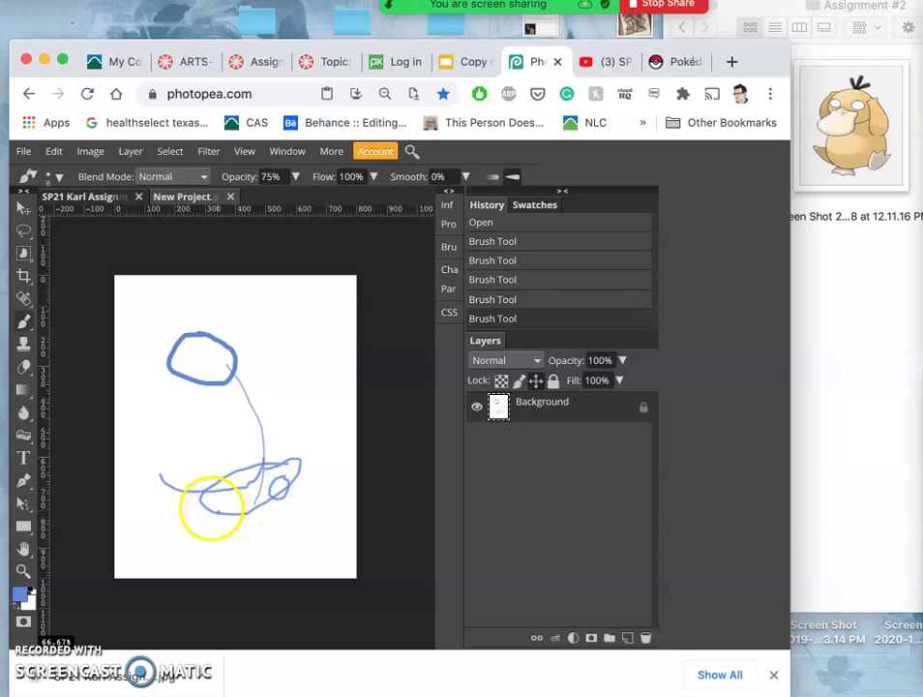
{"action": "left_click", "coordinate": [215, 511]}
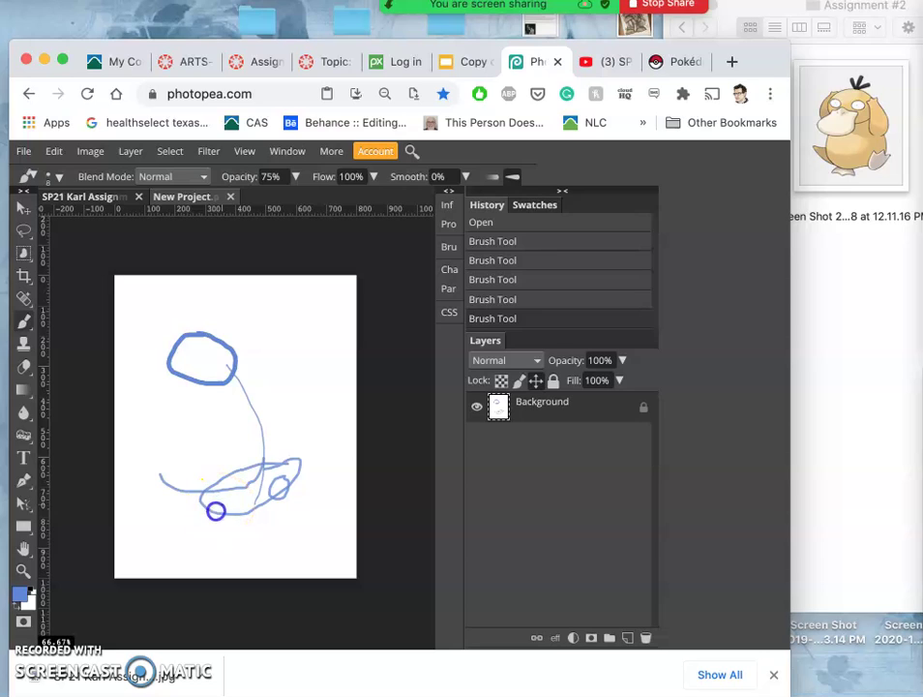
{"action": "left_click_drag", "start_coordinate": [213, 521], "coordinate": [227, 524]}
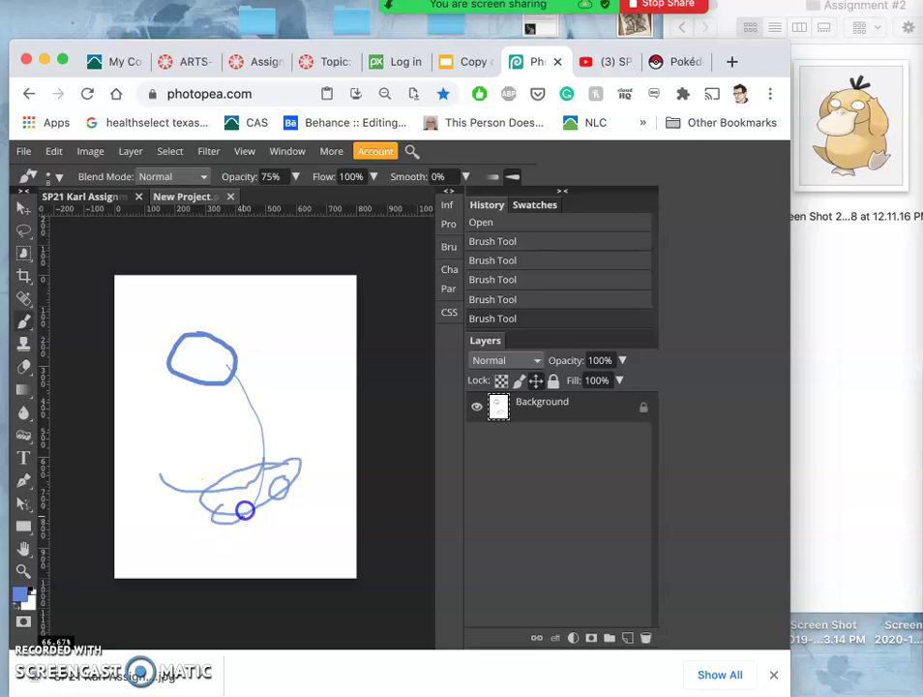
{"action": "left_click_drag", "start_coordinate": [223, 509], "coordinate": [240, 510]}
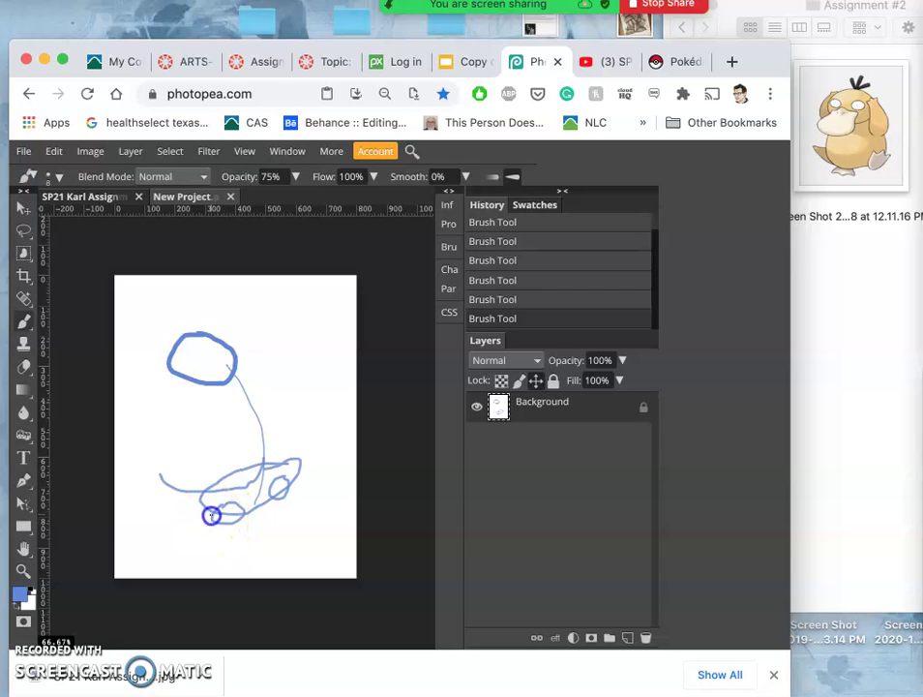
{"action": "mouse_move", "coordinate": [207, 537]}
{"action": "left_mouse_down"}
{"action": "mouse_move", "coordinate": [261, 535]}
{"action": "mouse_move", "coordinate": [216, 510]}
{"action": "left_mouse_up"}
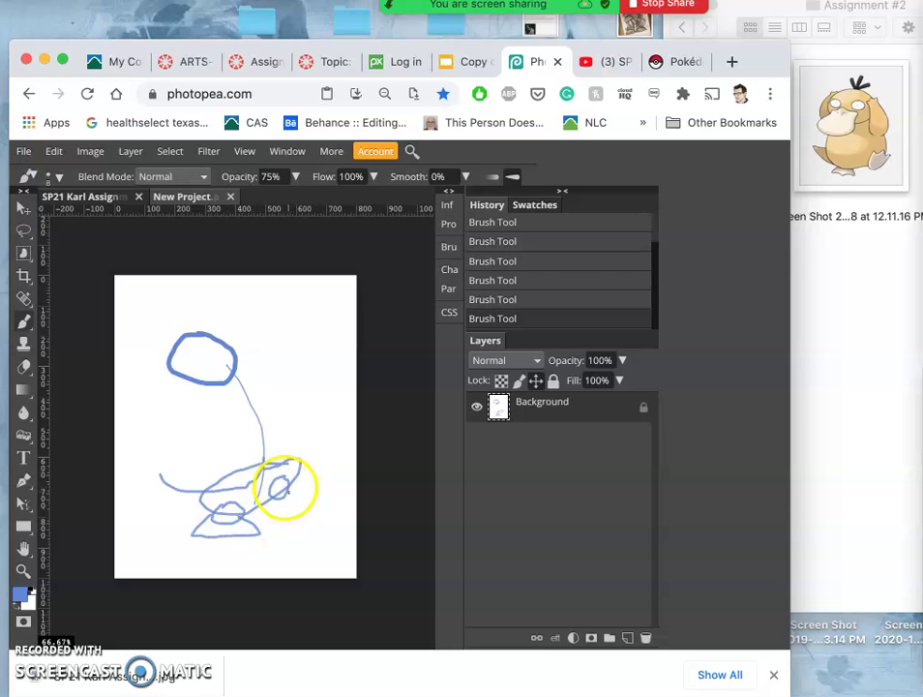
Add short strokes at the body's front, a large loop on the right, and loops over the lower shape.
{"action": "left_click_drag", "start_coordinate": [282, 487], "coordinate": [293, 470]}
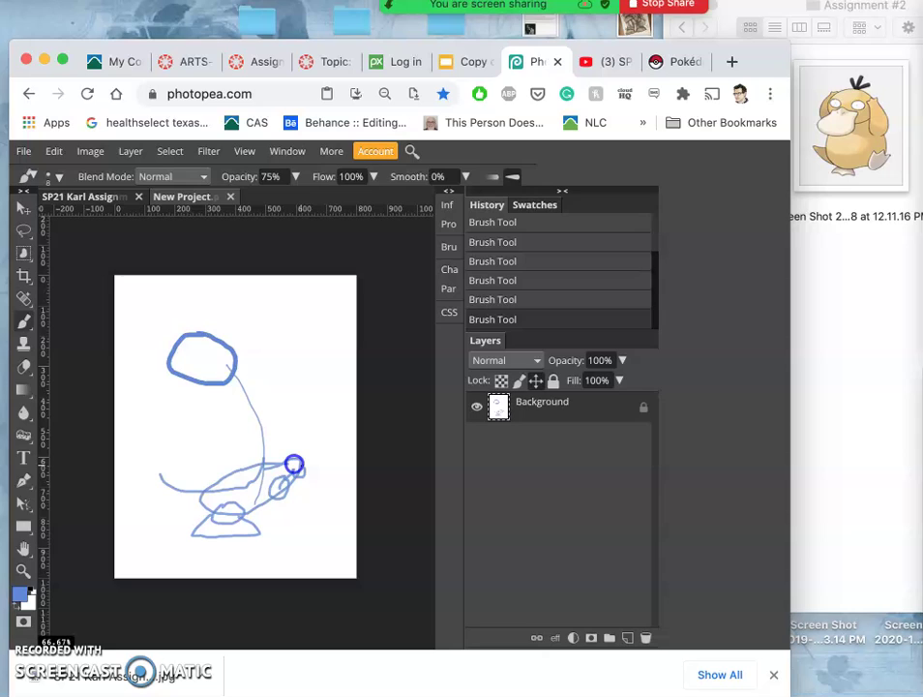
{"action": "left_click_drag", "start_coordinate": [289, 472], "coordinate": [291, 472]}
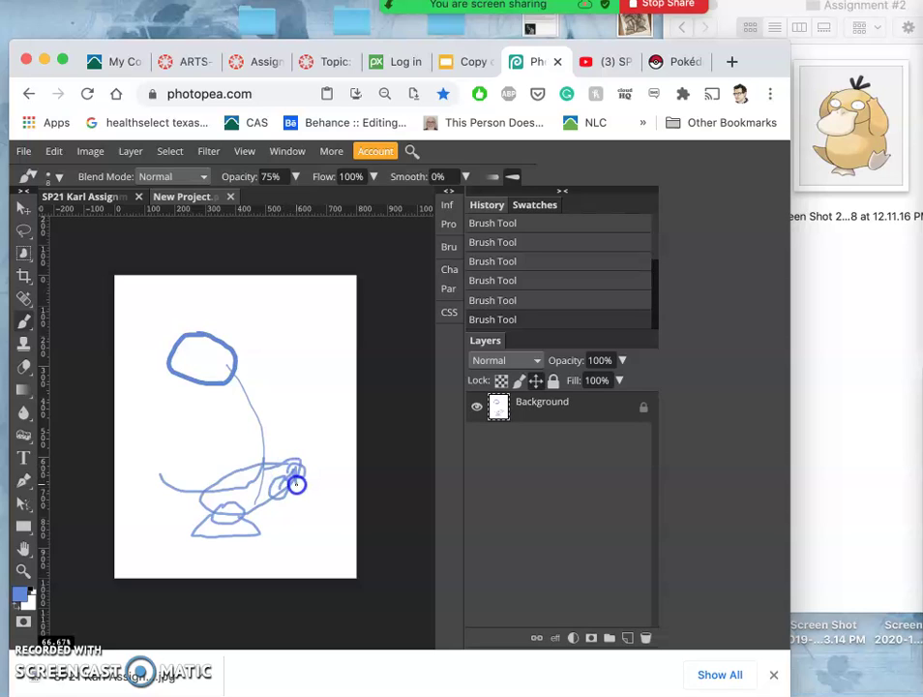
{"action": "mouse_move", "coordinate": [296, 486]}
{"action": "left_mouse_down"}
{"action": "mouse_move", "coordinate": [324, 501]}
{"action": "mouse_move", "coordinate": [289, 514]}
{"action": "mouse_move", "coordinate": [315, 463]}
{"action": "left_mouse_up"}
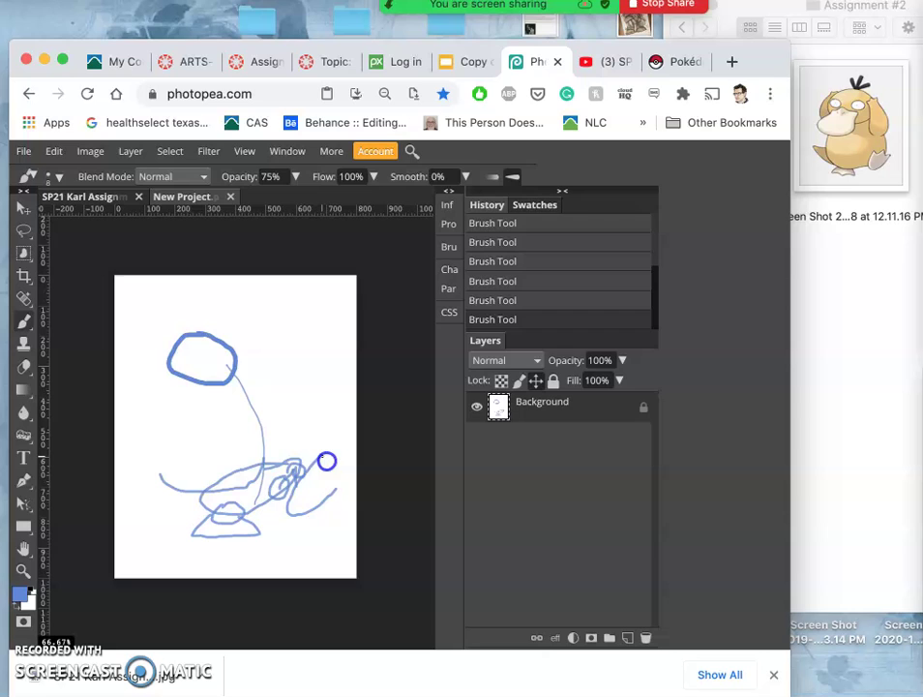
{"action": "left_click_drag", "start_coordinate": [338, 482], "coordinate": [337, 482]}
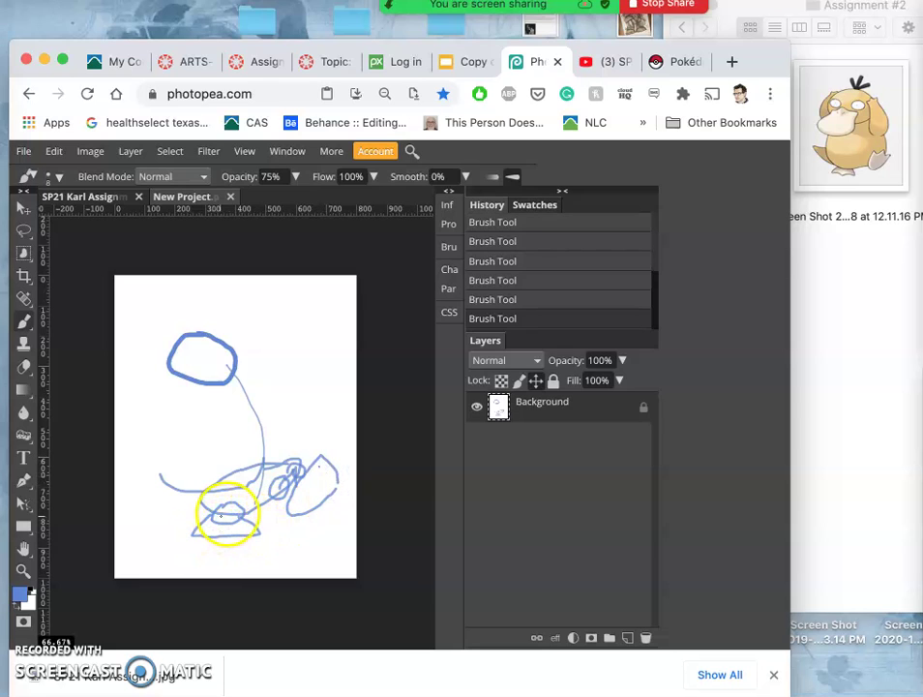
{"action": "left_click_drag", "start_coordinate": [227, 511], "coordinate": [228, 513]}
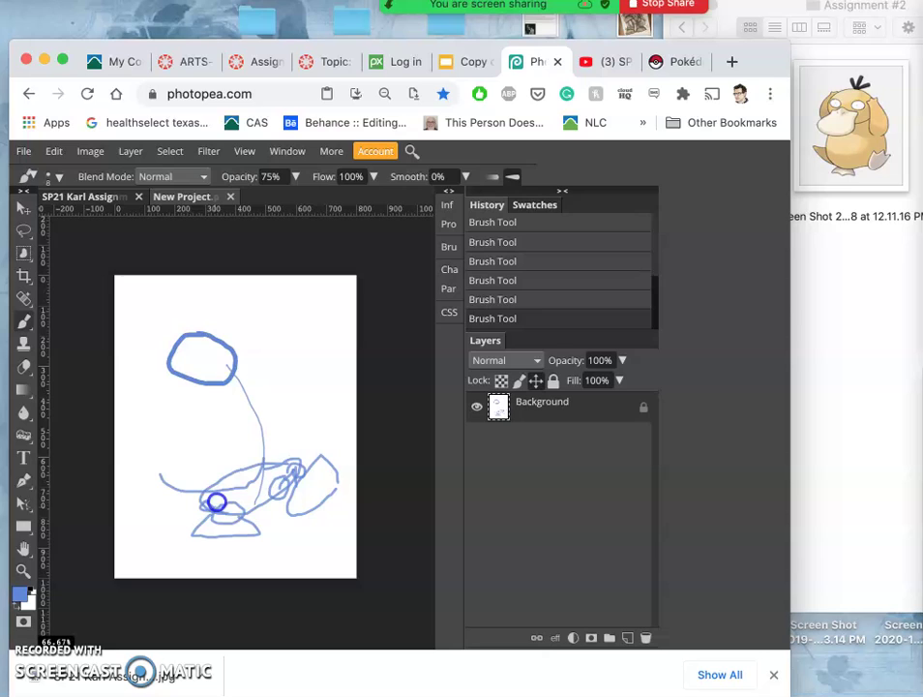
{"action": "mouse_move", "coordinate": [207, 501]}
{"action": "left_mouse_down"}
{"action": "mouse_move", "coordinate": [201, 495]}
{"action": "mouse_move", "coordinate": [212, 506]}
{"action": "left_mouse_up"}
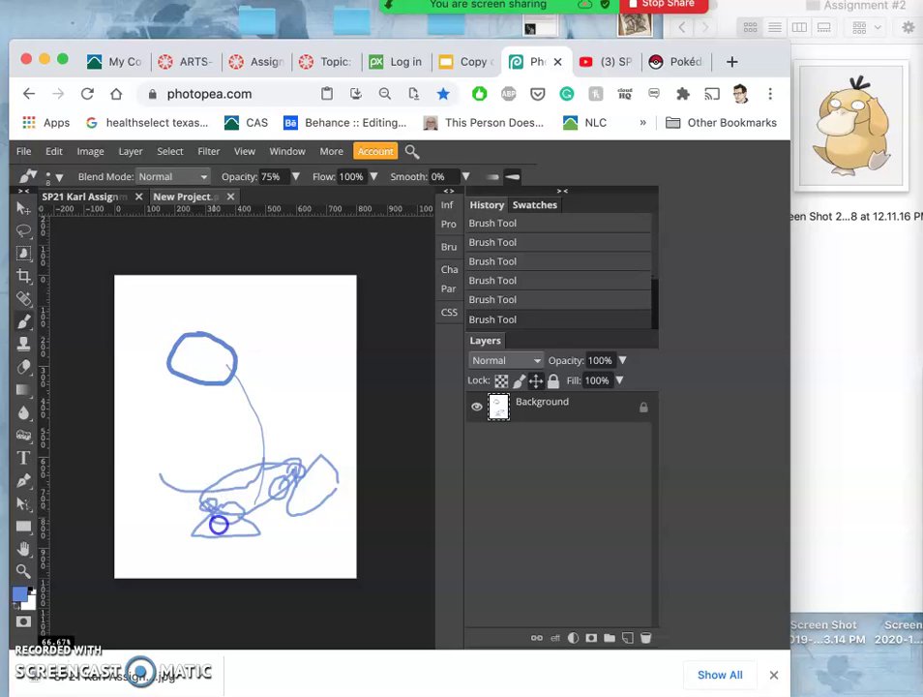
{"action": "mouse_move", "coordinate": [275, 509]}
{"action": "left_mouse_down"}
{"action": "mouse_move", "coordinate": [291, 482]}
{"action": "mouse_move", "coordinate": [301, 500]}
{"action": "mouse_move", "coordinate": [308, 491]}
{"action": "mouse_move", "coordinate": [273, 500]}
{"action": "mouse_move", "coordinate": [268, 515]}
{"action": "mouse_move", "coordinate": [248, 515]}
{"action": "mouse_move", "coordinate": [247, 476]}
{"action": "left_mouse_up"}
Draw arm and curving lines below the head and extra lines through the body.
{"action": "left_click", "coordinate": [303, 310]}
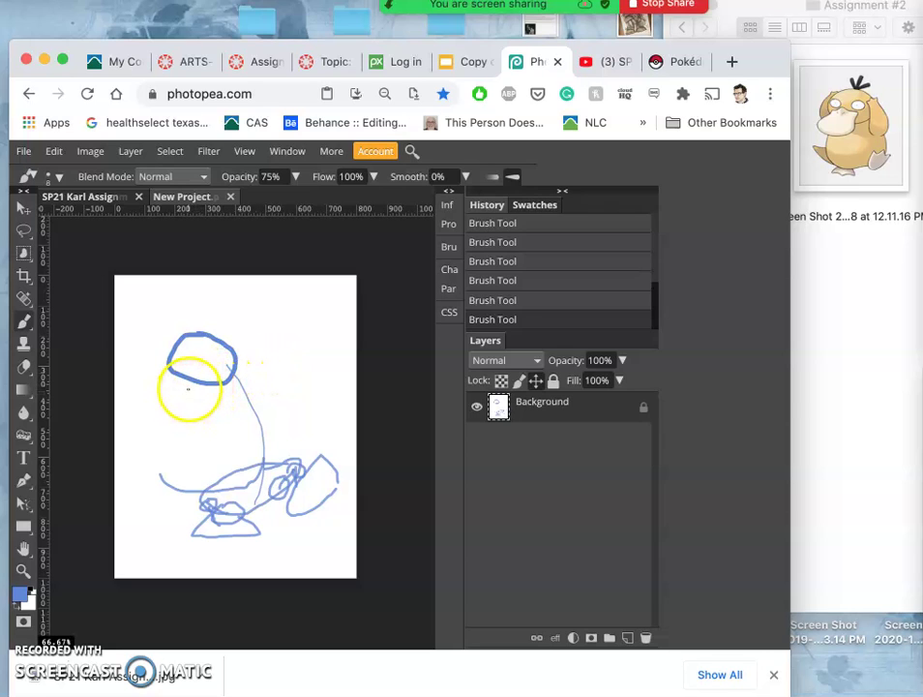
{"action": "mouse_move", "coordinate": [188, 387]}
{"action": "left_mouse_down"}
{"action": "mouse_move", "coordinate": [290, 404]}
{"action": "mouse_move", "coordinate": [294, 397]}
{"action": "mouse_move", "coordinate": [259, 405]}
{"action": "left_mouse_up"}
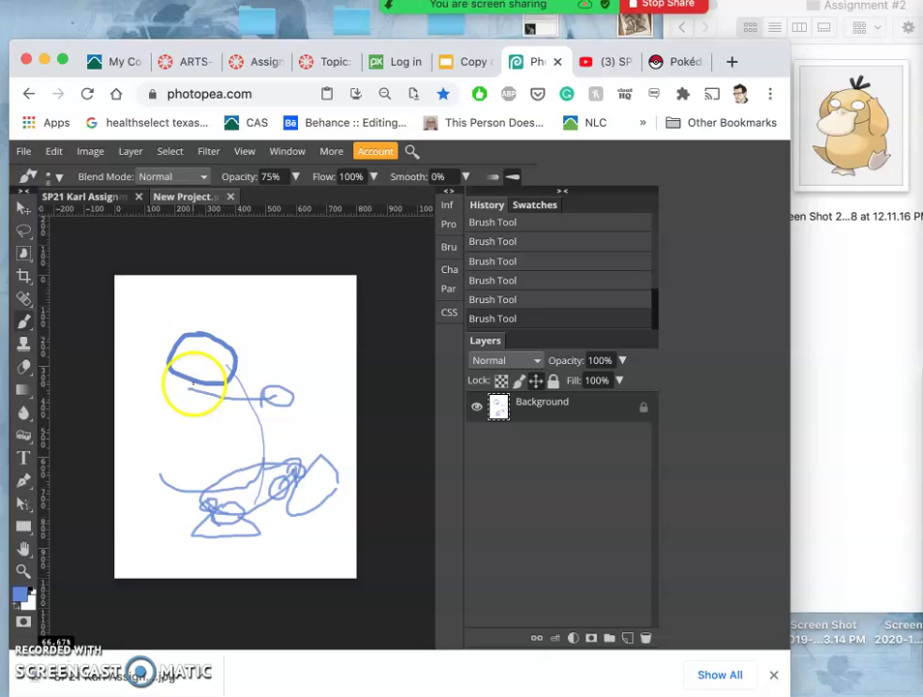
{"action": "mouse_move", "coordinate": [186, 378]}
{"action": "left_mouse_down"}
{"action": "mouse_move", "coordinate": [219, 400]}
{"action": "mouse_move", "coordinate": [200, 388]}
{"action": "mouse_move", "coordinate": [192, 423]}
{"action": "mouse_move", "coordinate": [224, 466]}
{"action": "mouse_move", "coordinate": [263, 459]}
{"action": "mouse_move", "coordinate": [279, 404]}
{"action": "left_mouse_up"}
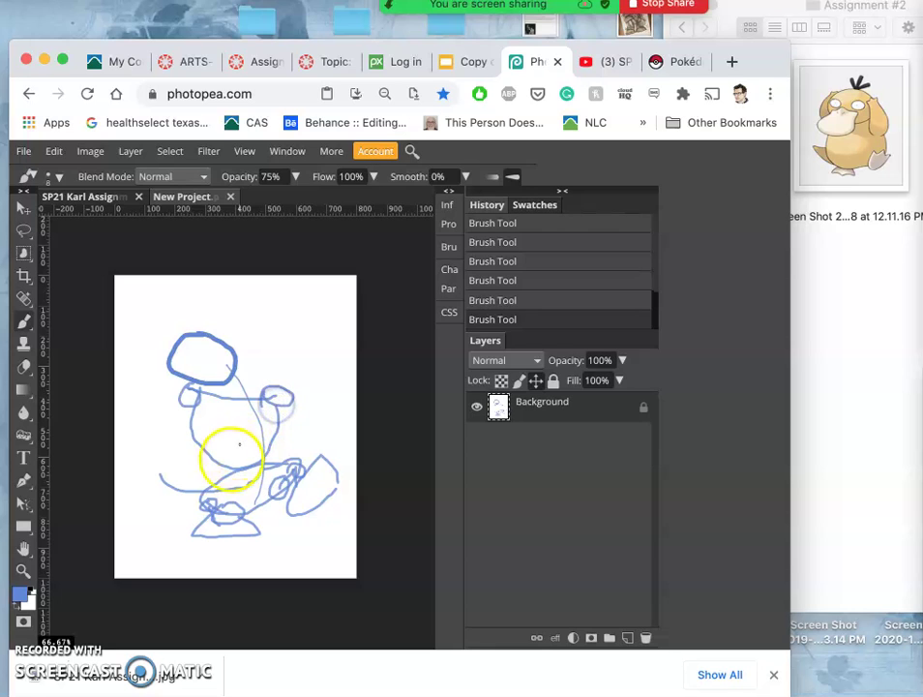
{"action": "mouse_move", "coordinate": [208, 443]}
{"action": "left_mouse_down"}
{"action": "mouse_move", "coordinate": [237, 430]}
{"action": "mouse_move", "coordinate": [253, 457]}
{"action": "mouse_move", "coordinate": [220, 431]}
{"action": "left_mouse_up"}
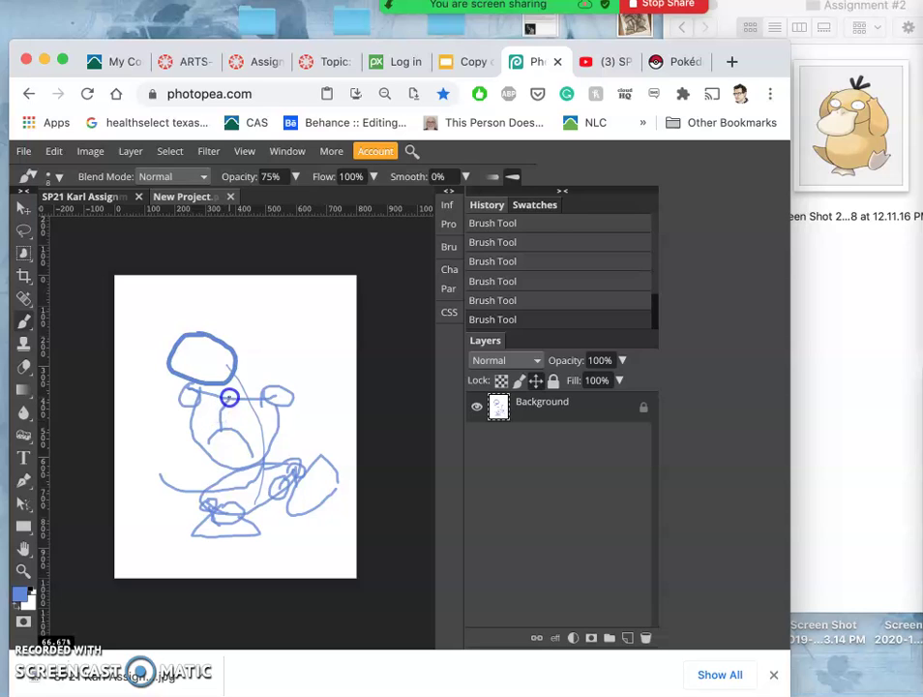
{"action": "left_click_drag", "start_coordinate": [230, 396], "coordinate": [230, 396]}
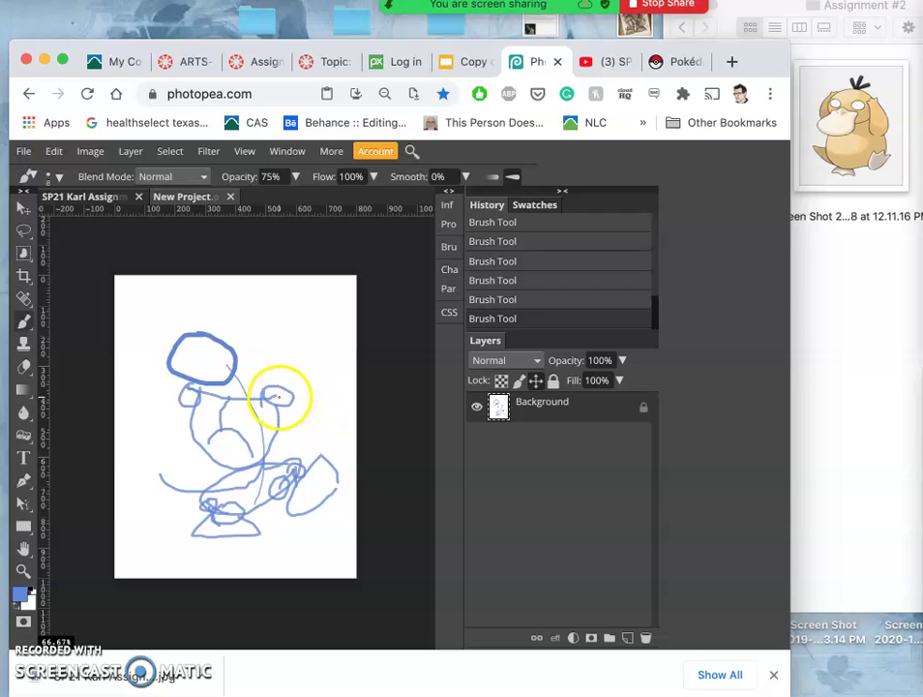
Sketch the small head circle and neck loops, undo three strokes, then restore one from History.
{"action": "mouse_move", "coordinate": [280, 396]}
{"action": "left_mouse_down"}
{"action": "mouse_move", "coordinate": [279, 377]}
{"action": "mouse_move", "coordinate": [288, 384]}
{"action": "mouse_move", "coordinate": [265, 348]}
{"action": "mouse_move", "coordinate": [272, 352]}
{"action": "left_mouse_up"}
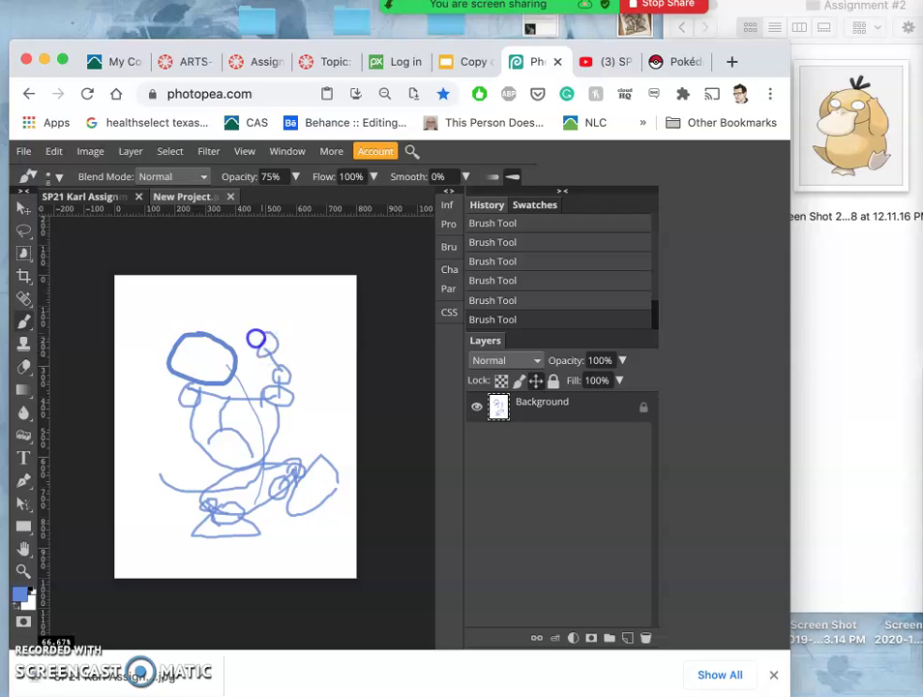
{"action": "left_click_drag", "start_coordinate": [260, 347], "coordinate": [261, 348]}
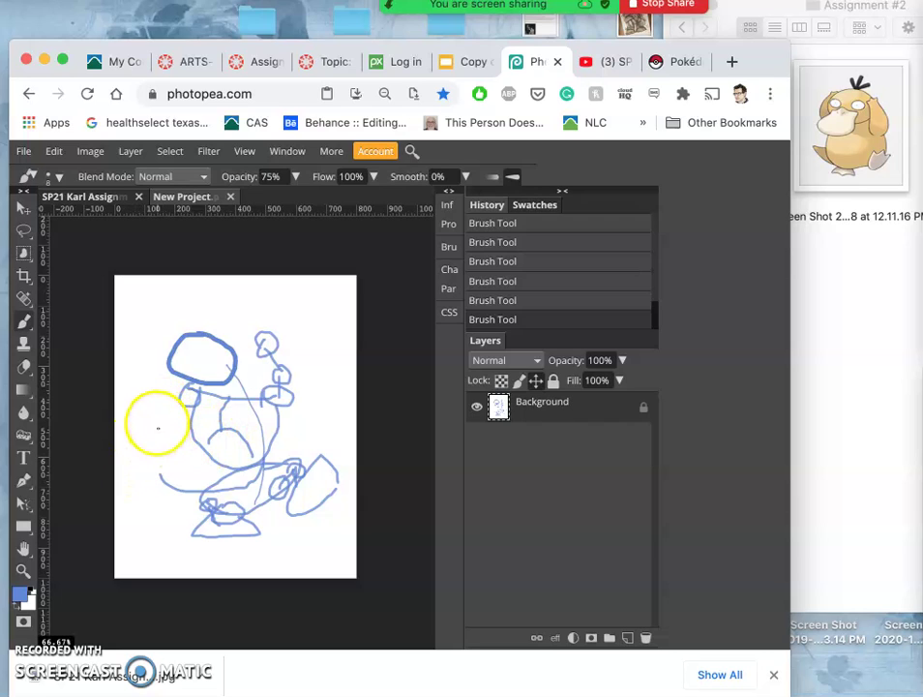
{"action": "left_click_drag", "start_coordinate": [191, 395], "coordinate": [174, 362]}
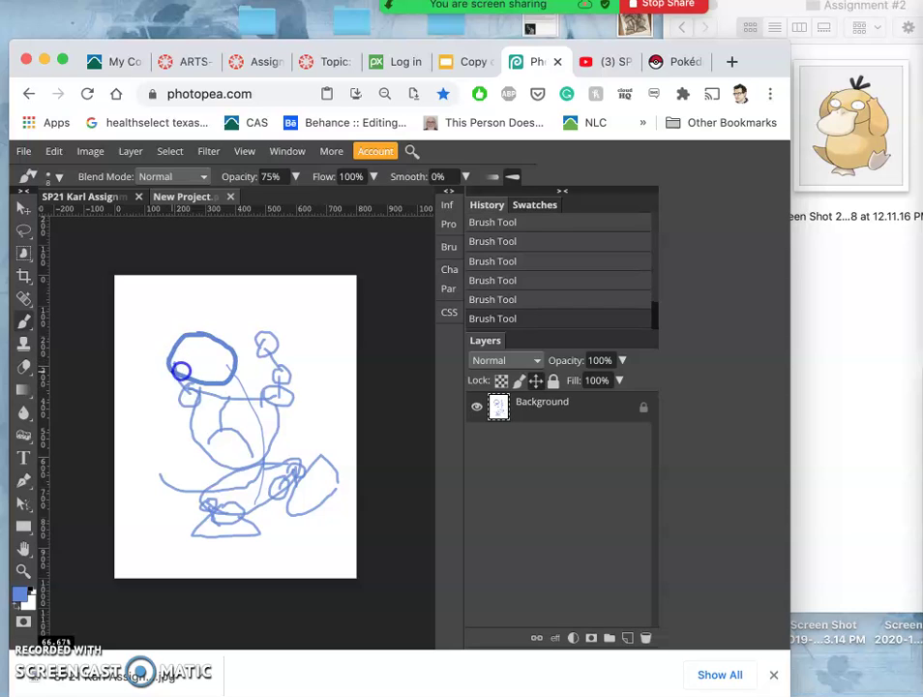
{"action": "left_click_drag", "start_coordinate": [164, 361], "coordinate": [167, 362]}
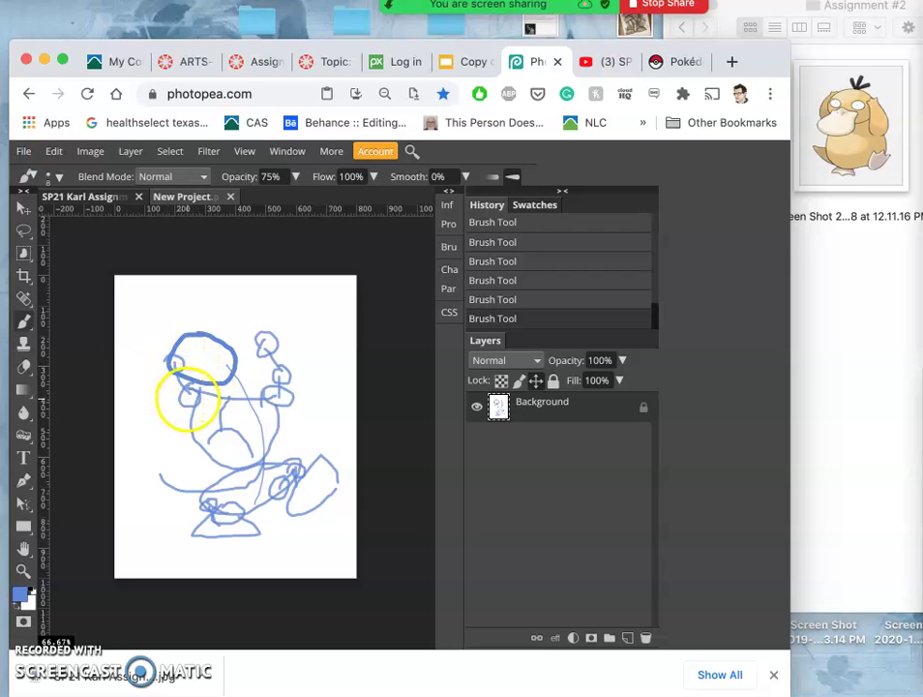
{"action": "key", "text": "super+z"}
{"action": "key", "text": "super+z"}
{"action": "key", "text": "super+z"}
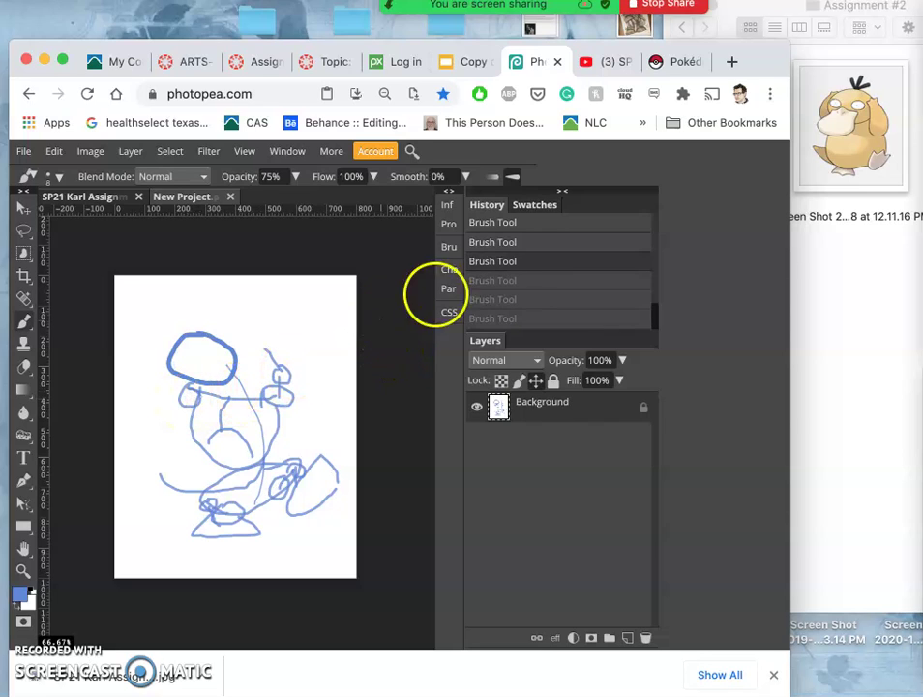
{"action": "left_click", "coordinate": [509, 281]}
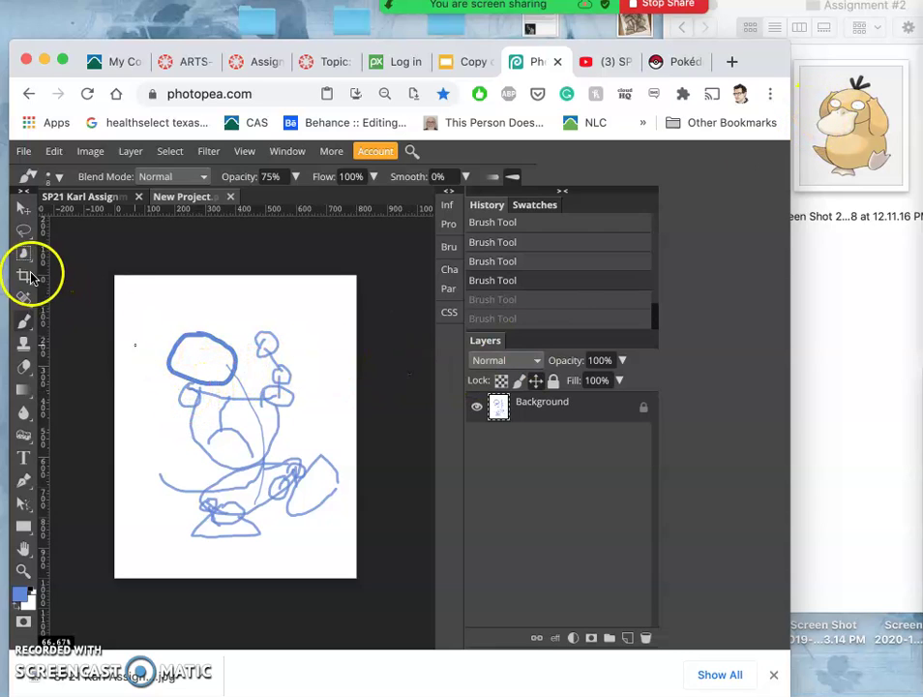
Lasso the large head oval and try dragging it with the Move tool.
{"action": "left_click", "coordinate": [23, 231]}
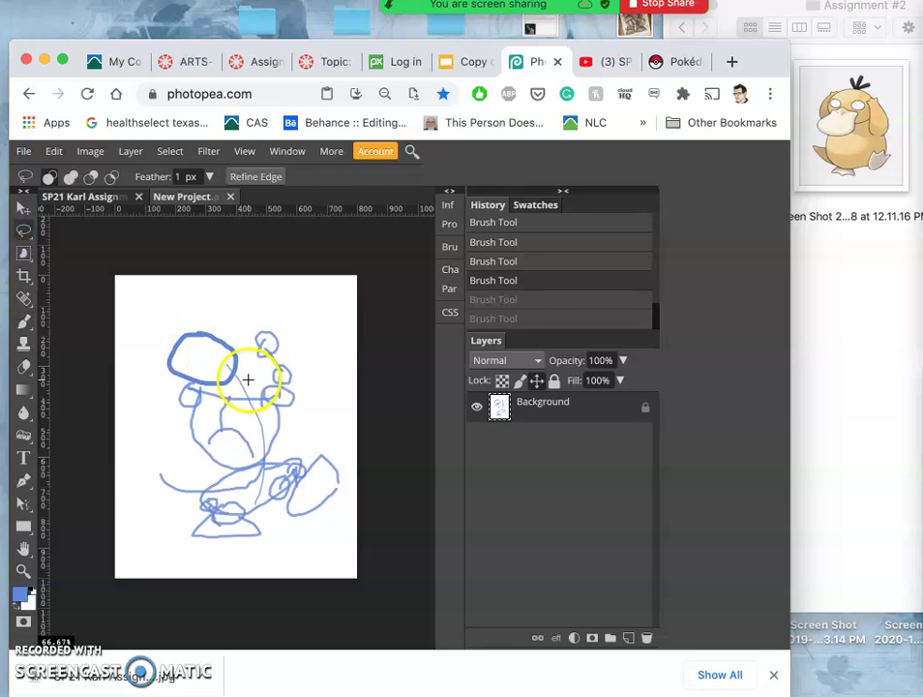
{"action": "mouse_move", "coordinate": [248, 379]}
{"action": "left_mouse_down"}
{"action": "mouse_move", "coordinate": [164, 381]}
{"action": "mouse_move", "coordinate": [156, 364]}
{"action": "mouse_move", "coordinate": [168, 336]}
{"action": "mouse_move", "coordinate": [208, 322]}
{"action": "mouse_move", "coordinate": [229, 330]}
{"action": "mouse_move", "coordinate": [237, 374]}
{"action": "left_mouse_up"}
{"action": "left_click", "coordinate": [21, 207]}
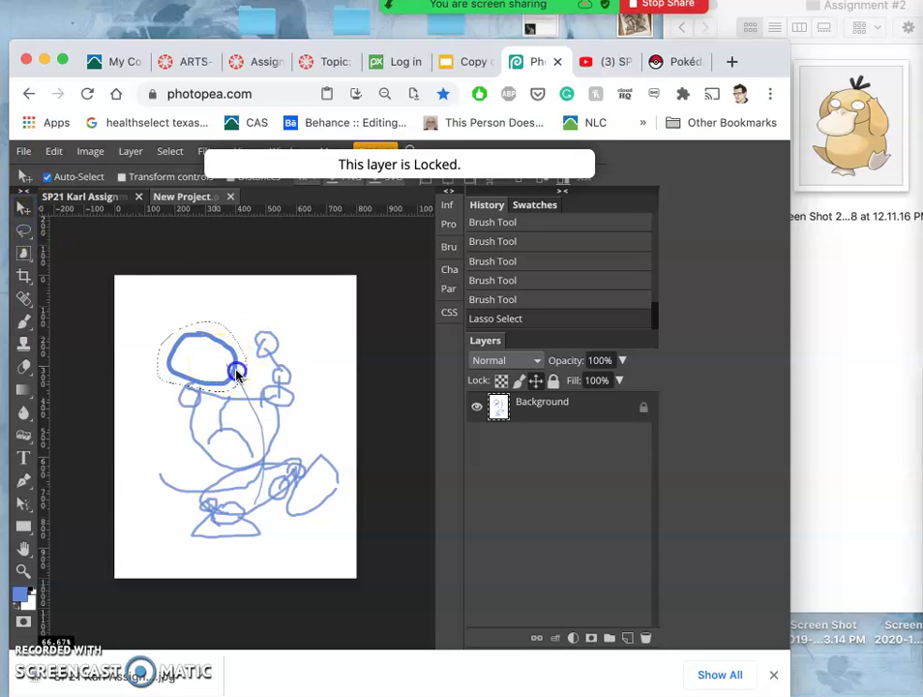
{"action": "left_click", "coordinate": [554, 380]}
{"action": "left_click_drag", "start_coordinate": [268, 370], "coordinate": [237, 369]}
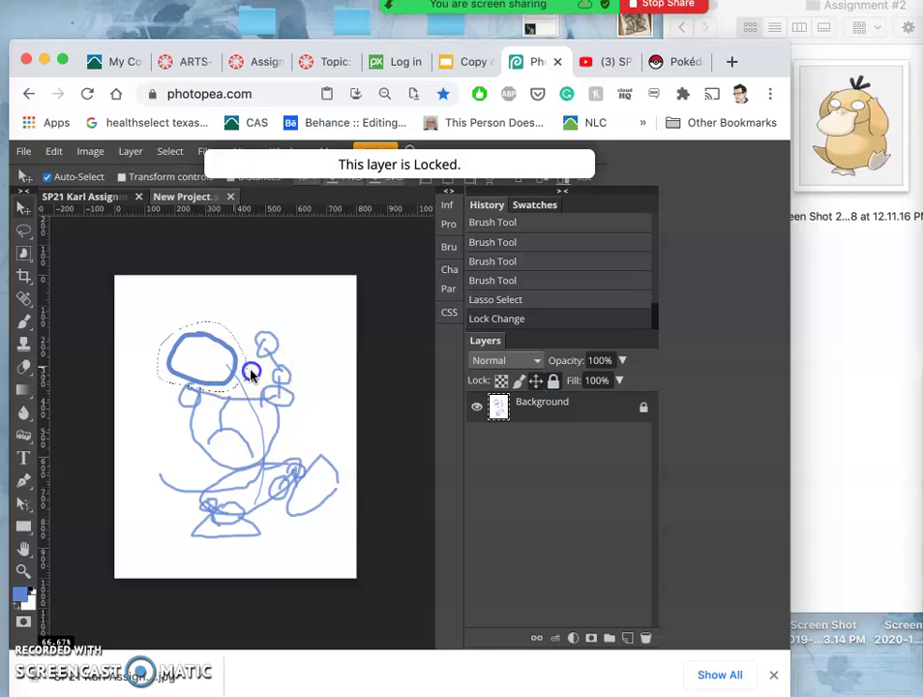
Toggle the Background layer lock, open and close Layer Style, and retry moving the head.
{"action": "left_click", "coordinate": [553, 381]}
{"action": "left_click", "coordinate": [554, 382]}
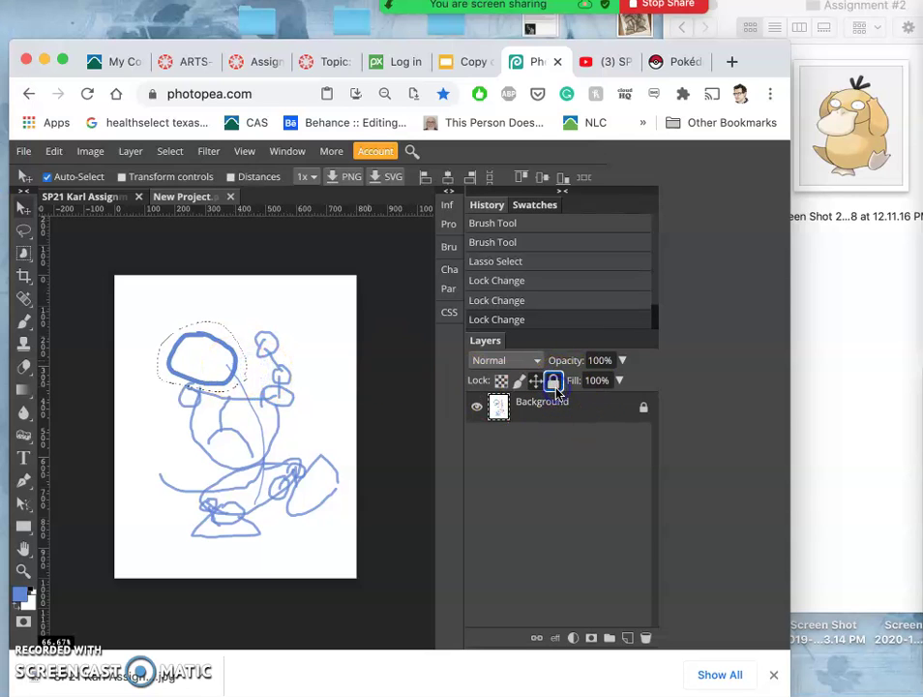
{"action": "left_click", "coordinate": [554, 381]}
{"action": "left_click", "coordinate": [259, 394]}
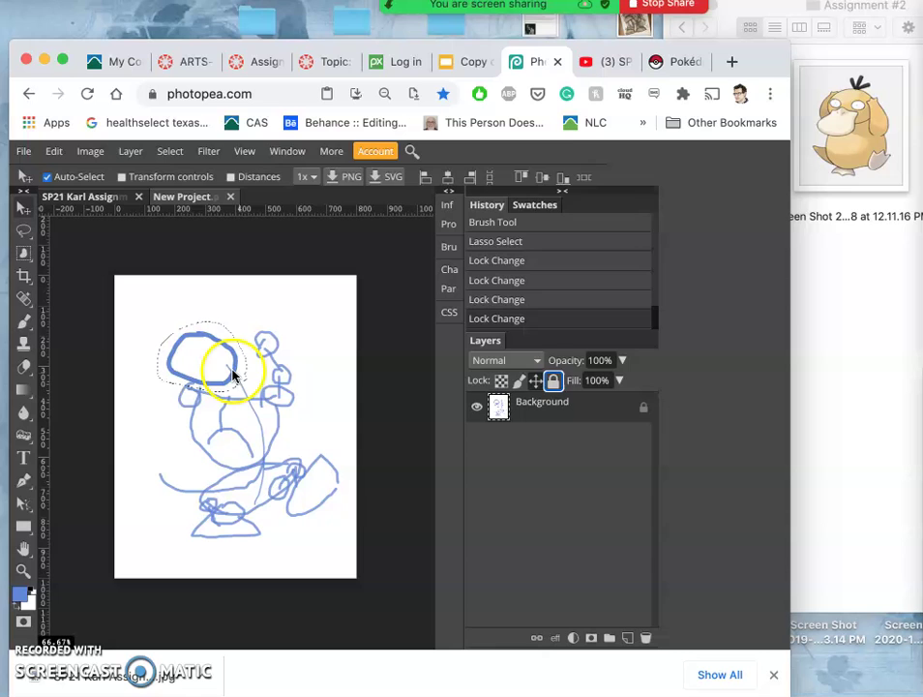
{"action": "left_click", "coordinate": [552, 380]}
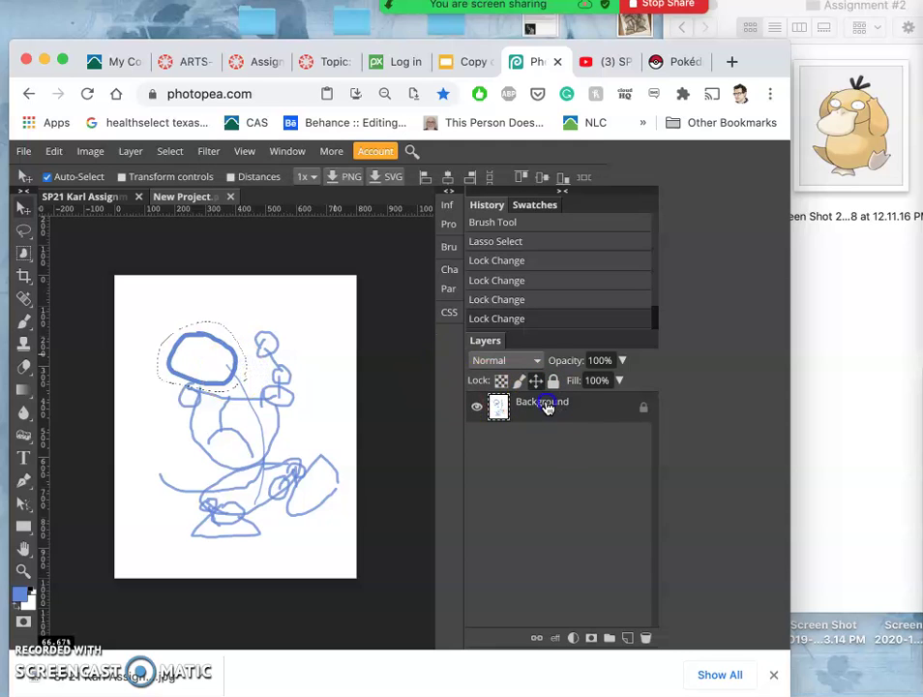
{"action": "double_click", "coordinate": [547, 404]}
{"action": "left_click", "coordinate": [607, 416]}
{"action": "double_click", "coordinate": [608, 414]}
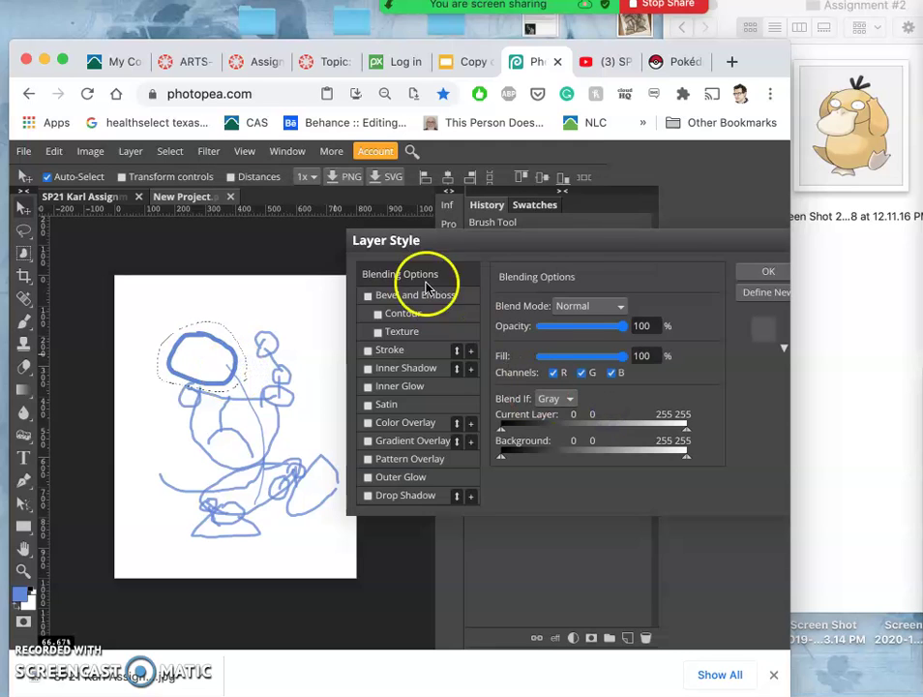
{"action": "left_click", "coordinate": [752, 271]}
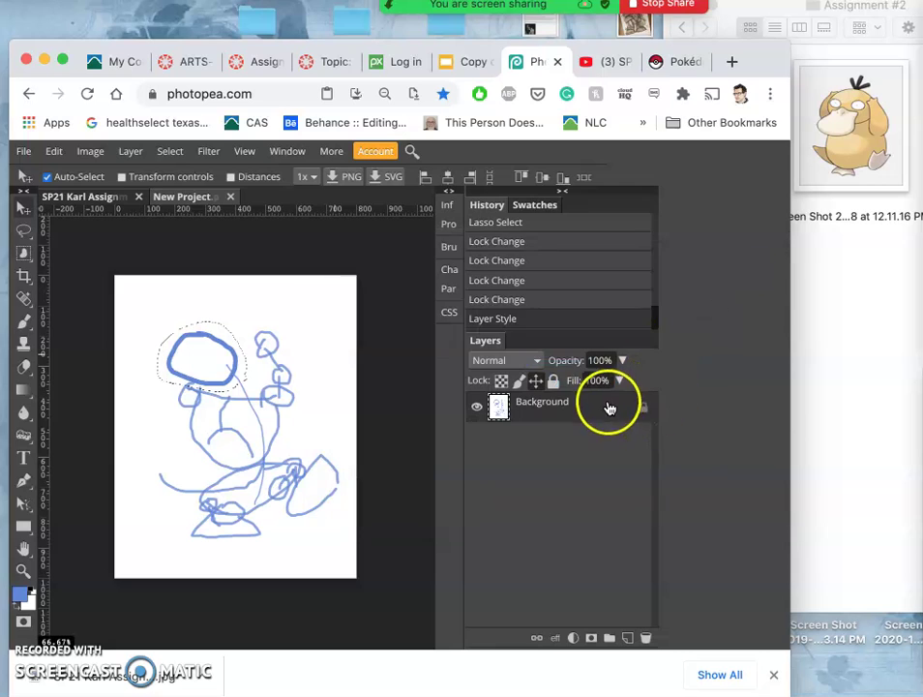
{"action": "left_click", "coordinate": [555, 382]}
{"action": "left_click", "coordinate": [555, 382]}
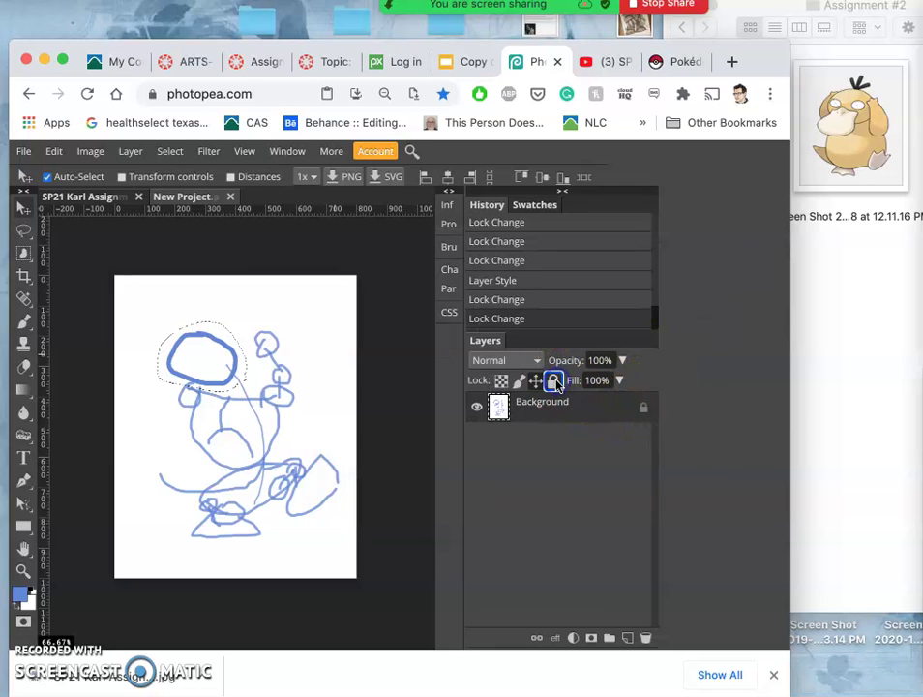
{"action": "left_click", "coordinate": [239, 371]}
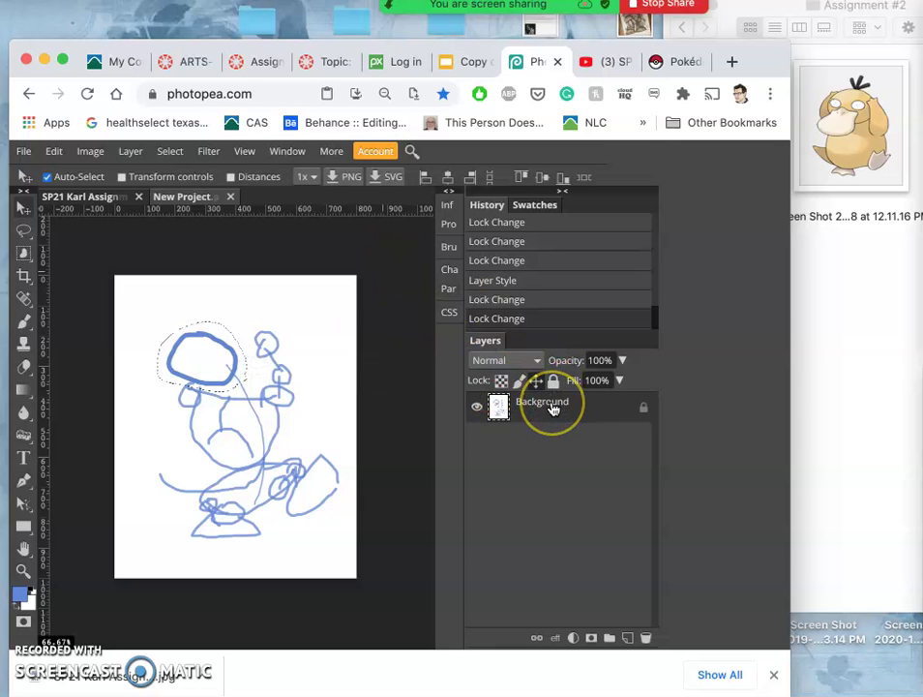
Copy the selected head onto a new Layer 1, then delete and restore the Background layer.
{"action": "key", "text": "ctrl+j"}
{"action": "left_click", "coordinate": [579, 438]}
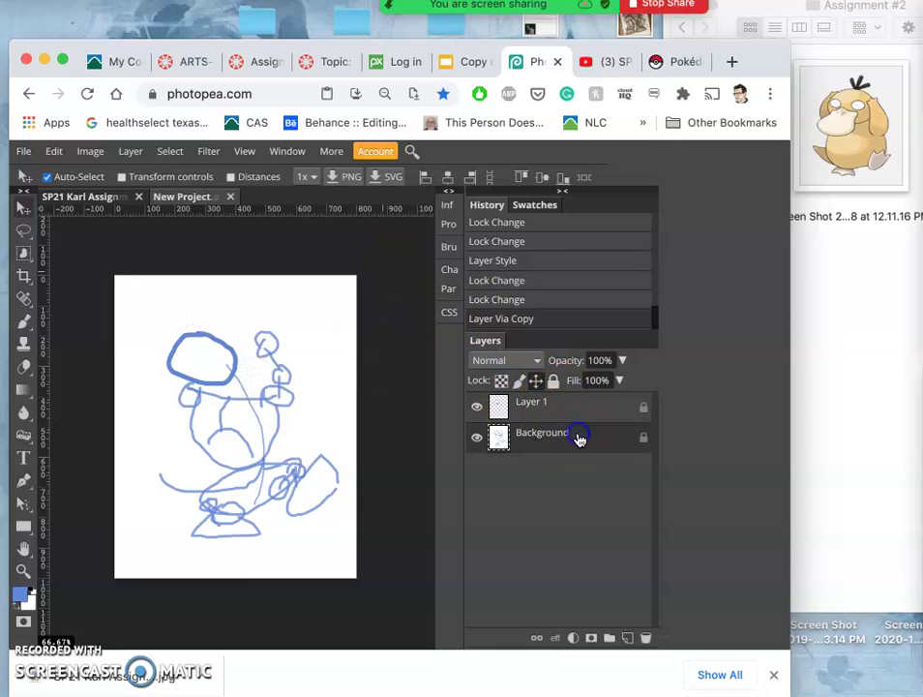
{"action": "left_click", "coordinate": [645, 638]}
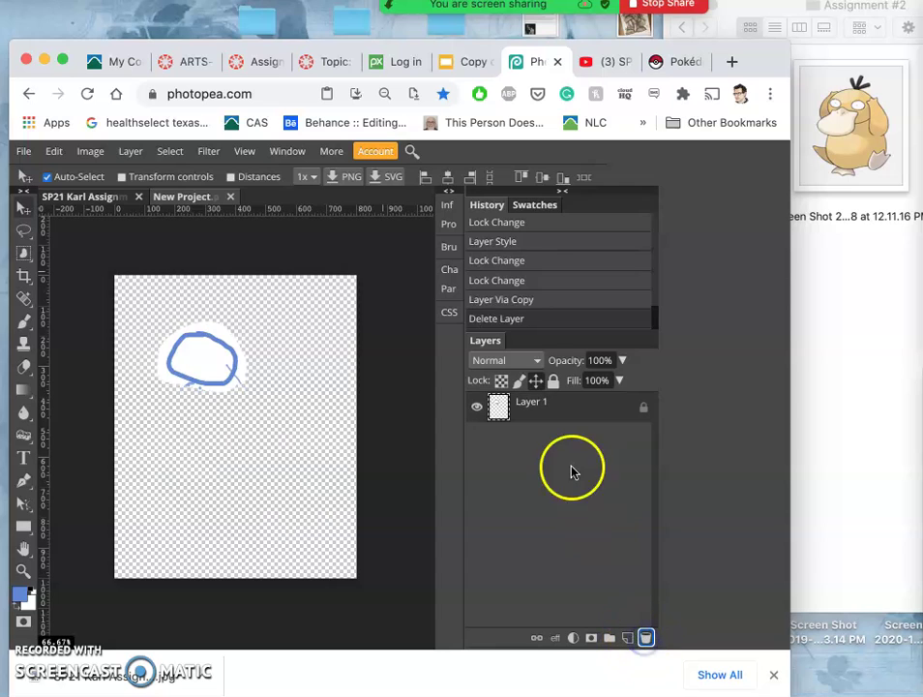
{"action": "key", "text": "ctrl+z"}
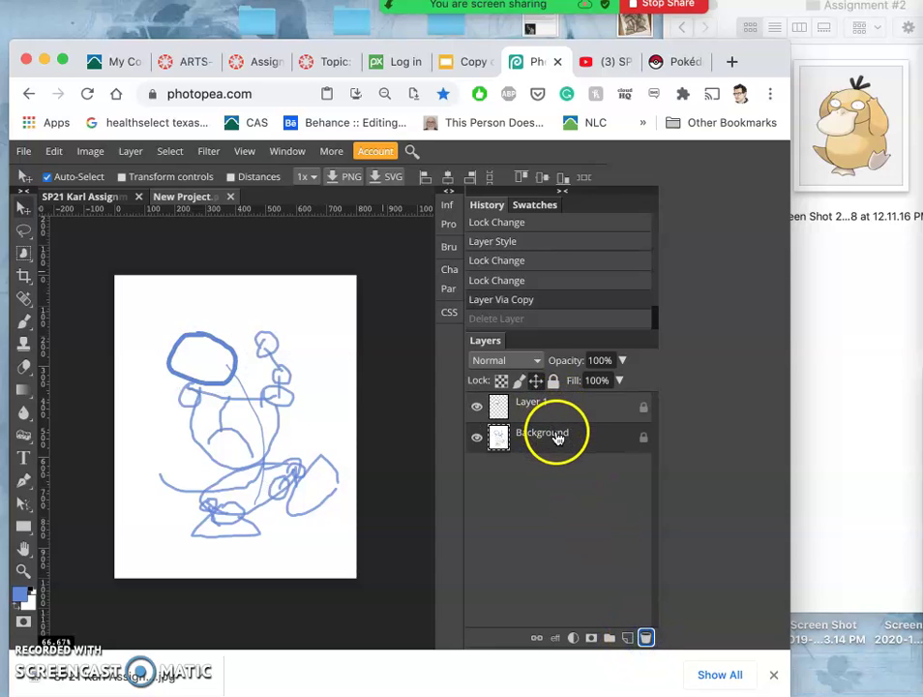
{"action": "left_click", "coordinate": [246, 375]}
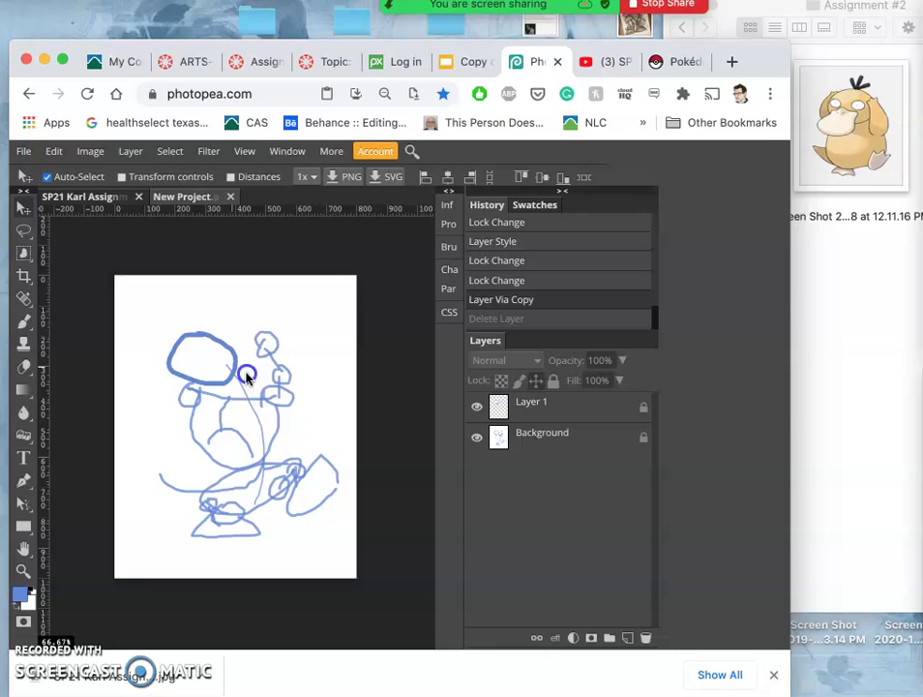
Select Layer 1 and toggle its Lock-all setting on and off.
{"action": "left_click", "coordinate": [522, 407]}
{"action": "left_click", "coordinate": [553, 380]}
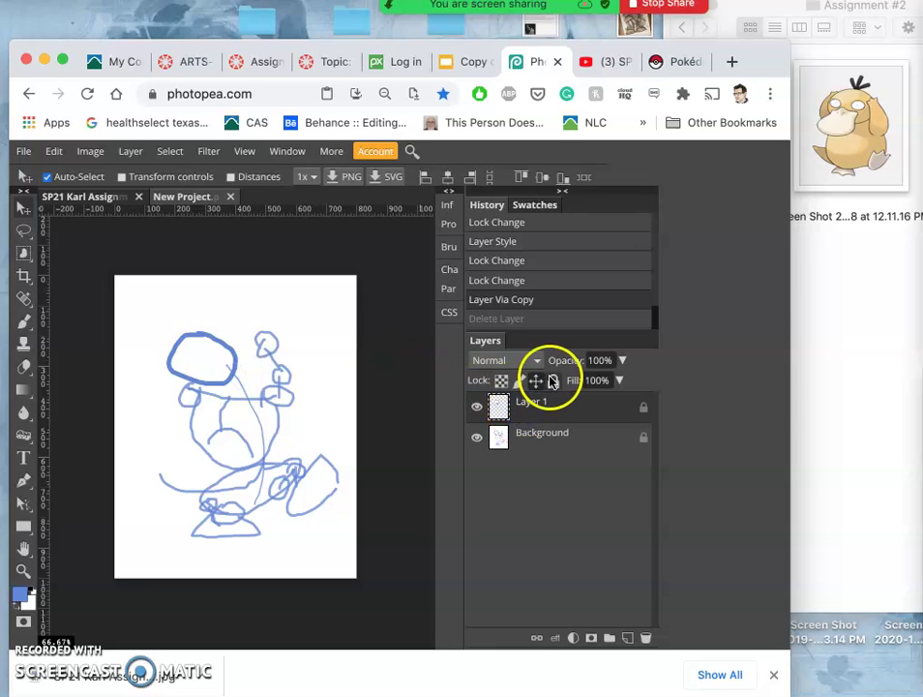
{"action": "left_click", "coordinate": [553, 380]}
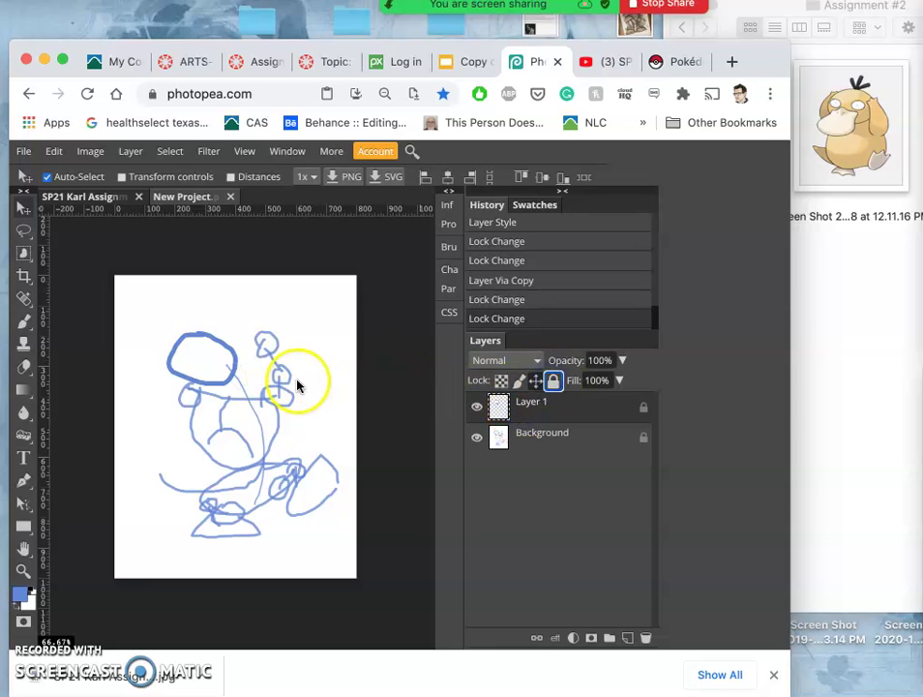
{"action": "left_click", "coordinate": [243, 365]}
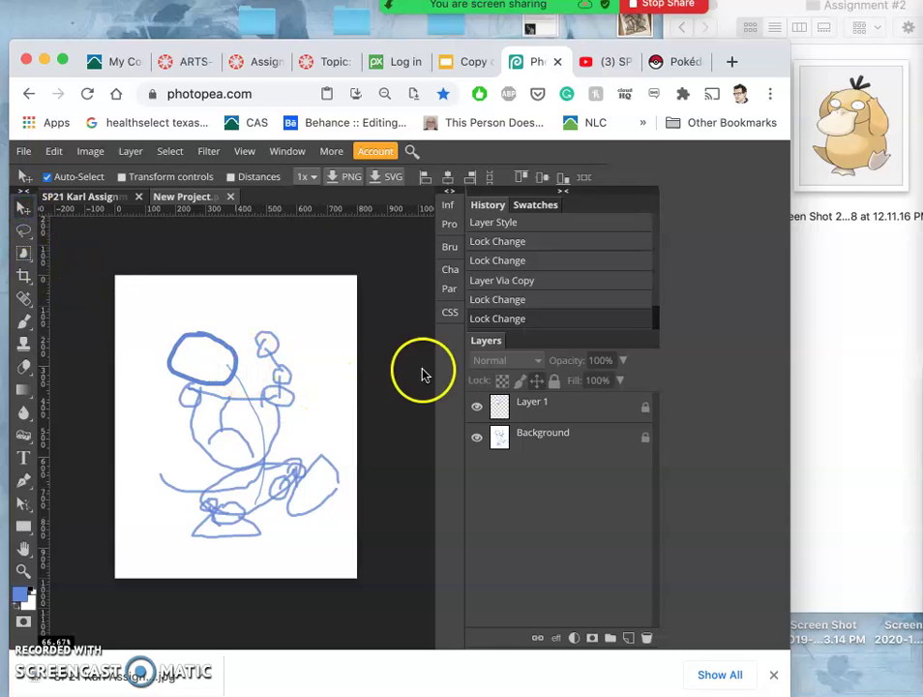
{"action": "left_click", "coordinate": [522, 406]}
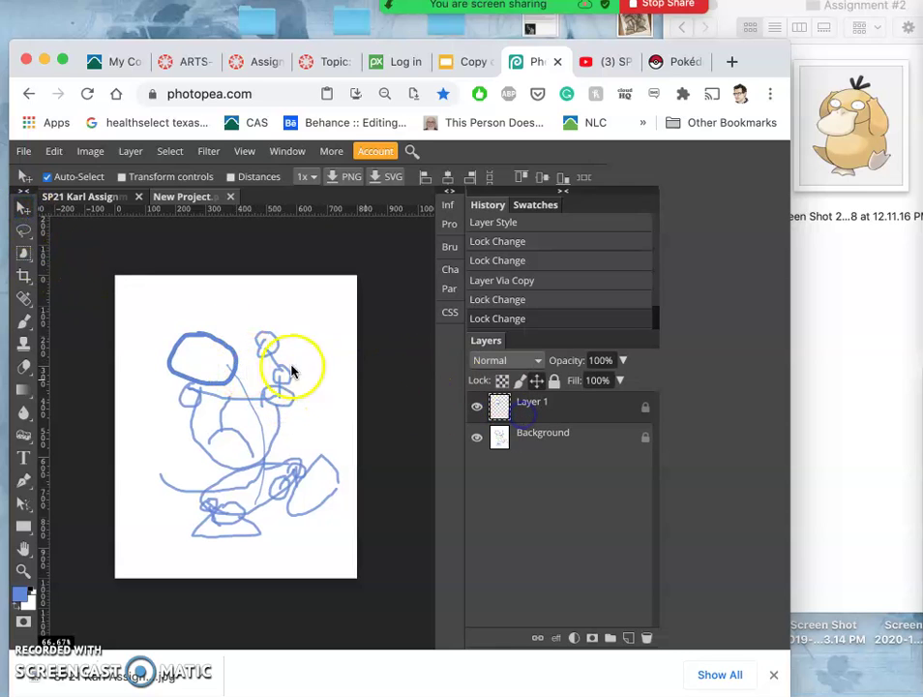
{"action": "left_click", "coordinate": [233, 364]}
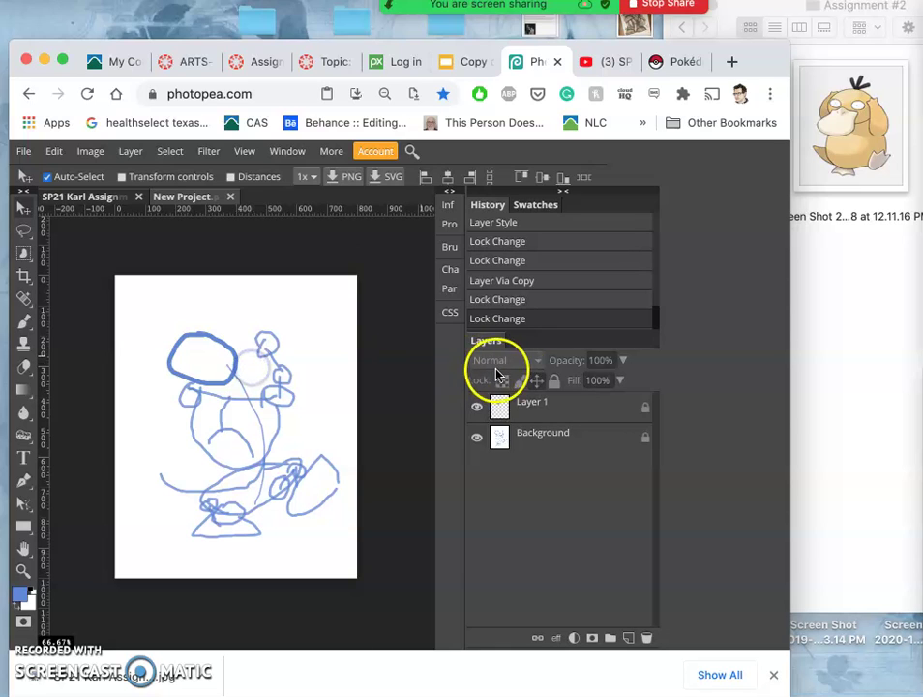
{"action": "left_click", "coordinate": [546, 410]}
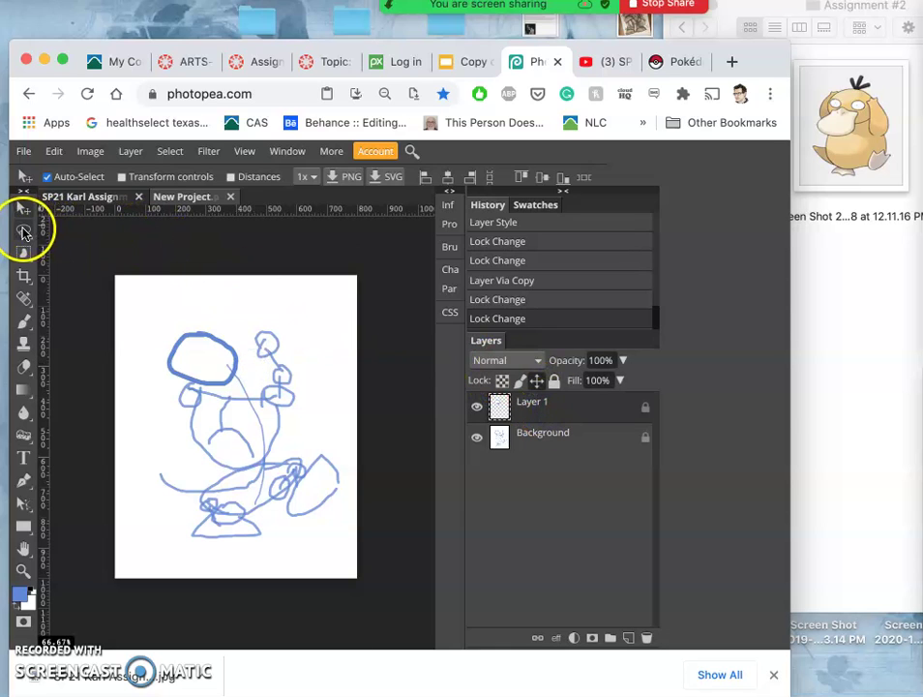
Turn off Move tool auto-select, unlock Layer 1, and apply its Layer Style with OK.
{"action": "left_click", "coordinate": [24, 229]}
{"action": "left_click", "coordinate": [23, 207]}
{"action": "left_click", "coordinate": [47, 176]}
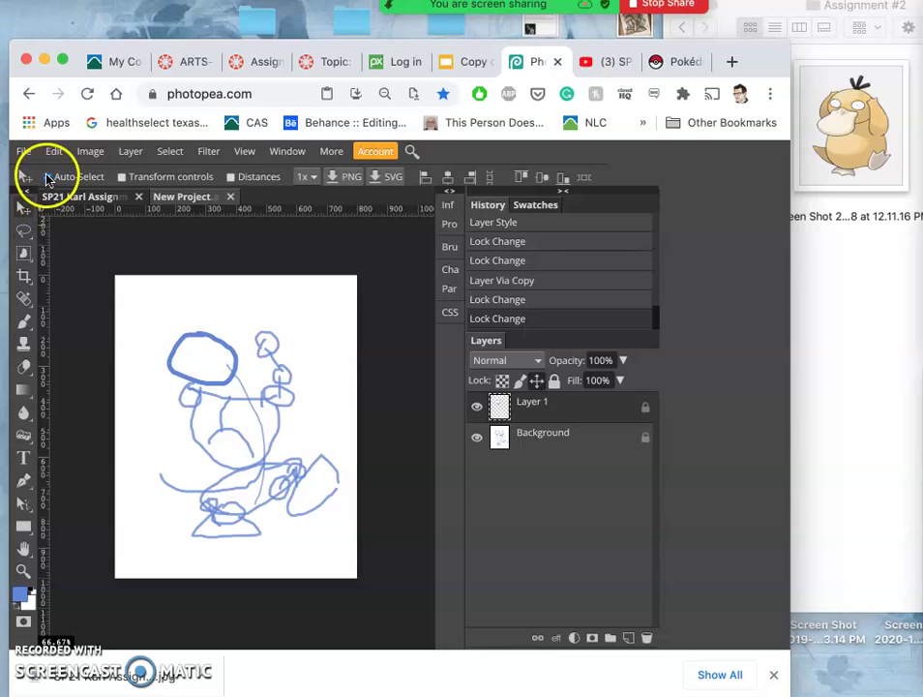
{"action": "left_click", "coordinate": [234, 356]}
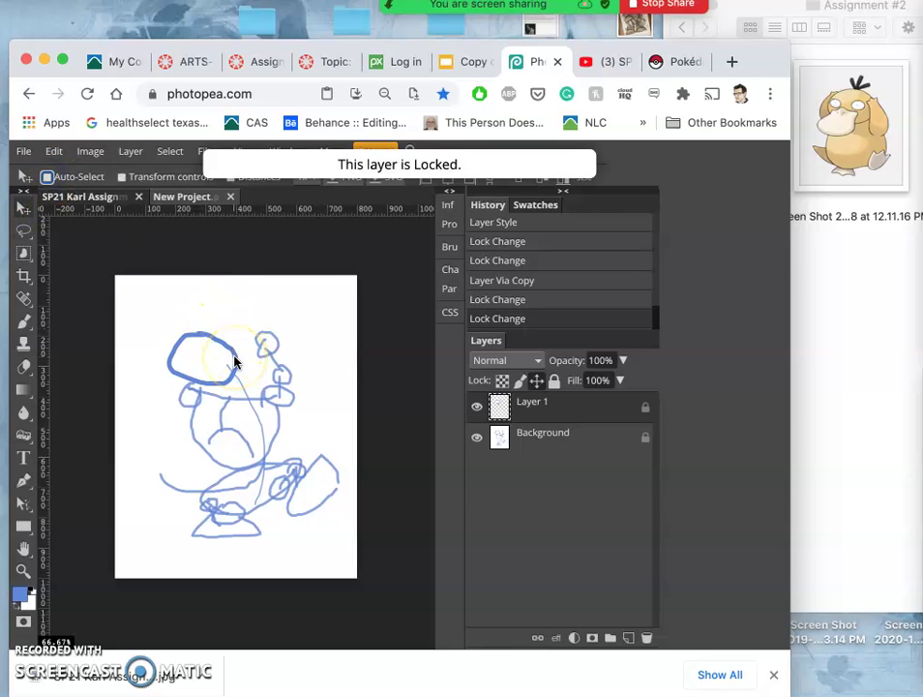
{"action": "left_click", "coordinate": [522, 411]}
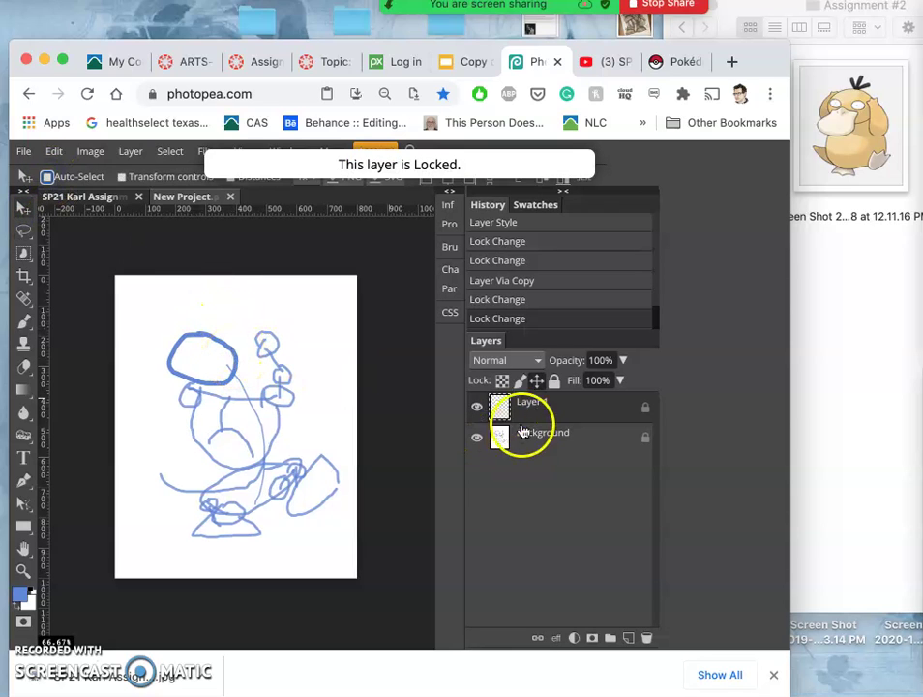
{"action": "left_click", "coordinate": [553, 380]}
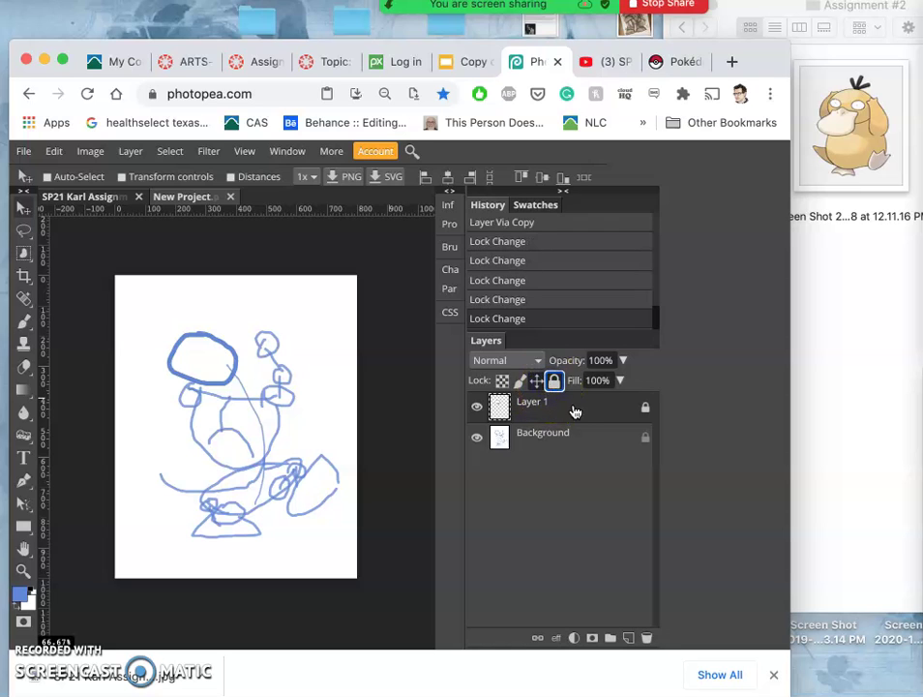
{"action": "left_click", "coordinate": [655, 402]}
{"action": "double_click", "coordinate": [646, 412]}
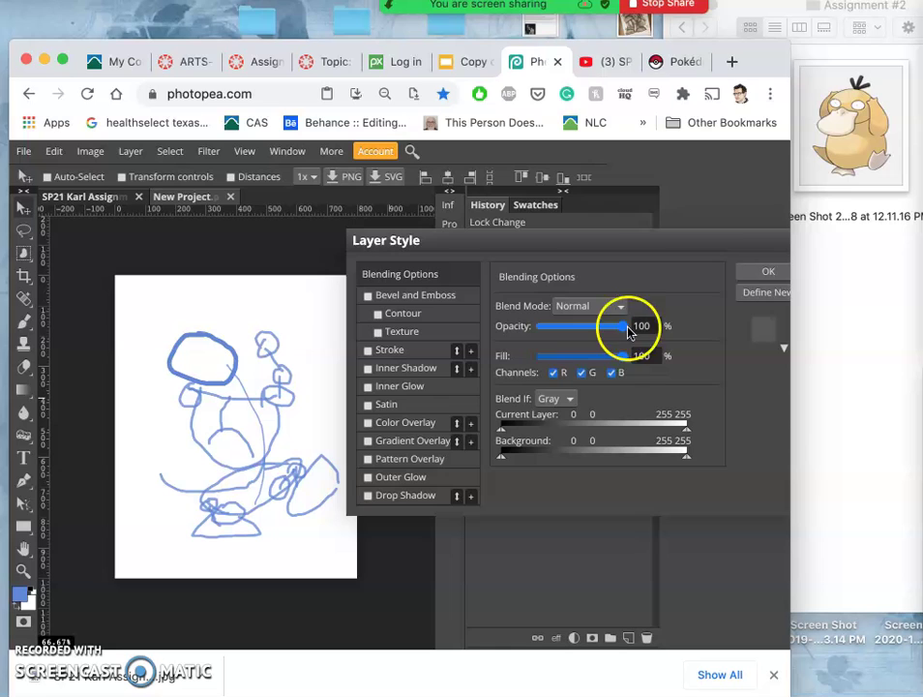
{"action": "left_click", "coordinate": [767, 274]}
Shift the head oval right and paint a brush mark beside the head.
{"action": "mouse_move", "coordinate": [250, 356]}
{"action": "left_mouse_down"}
{"action": "mouse_move", "coordinate": [233, 370]}
{"action": "mouse_move", "coordinate": [252, 370]}
{"action": "left_mouse_up"}
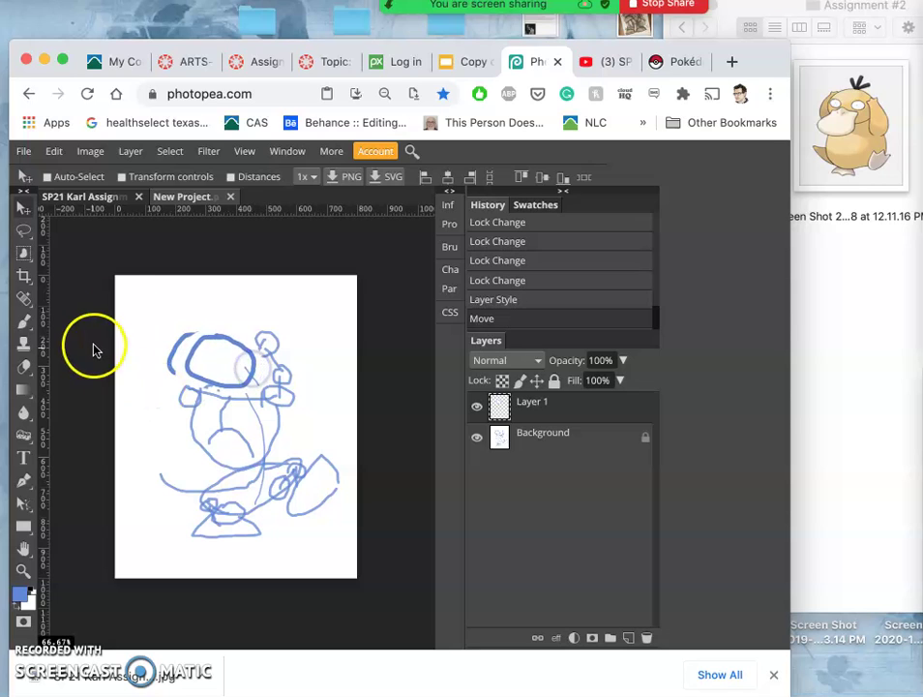
{"action": "left_click", "coordinate": [23, 320]}
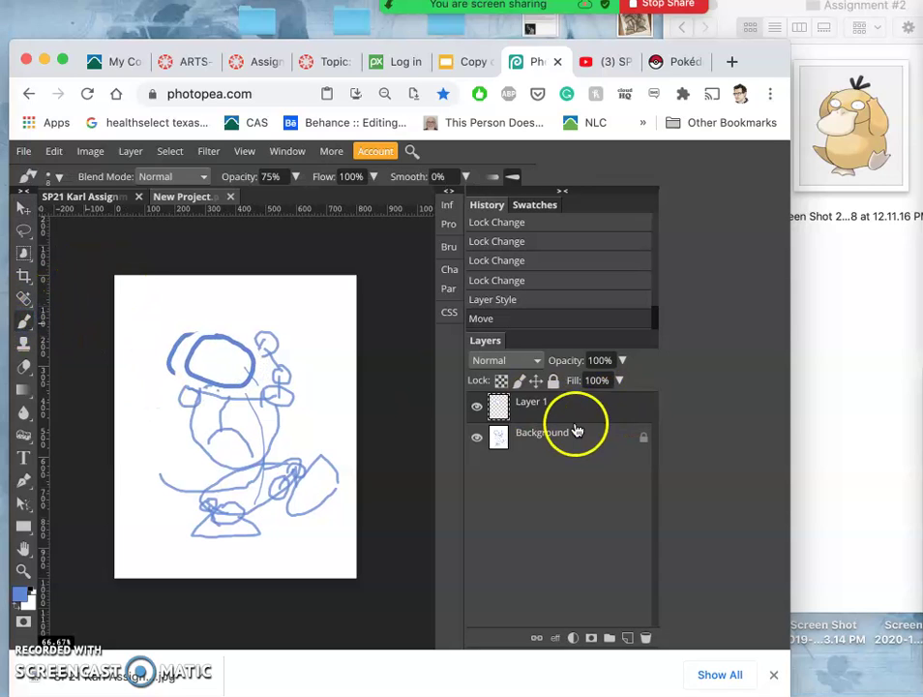
{"action": "left_click", "coordinate": [546, 436]}
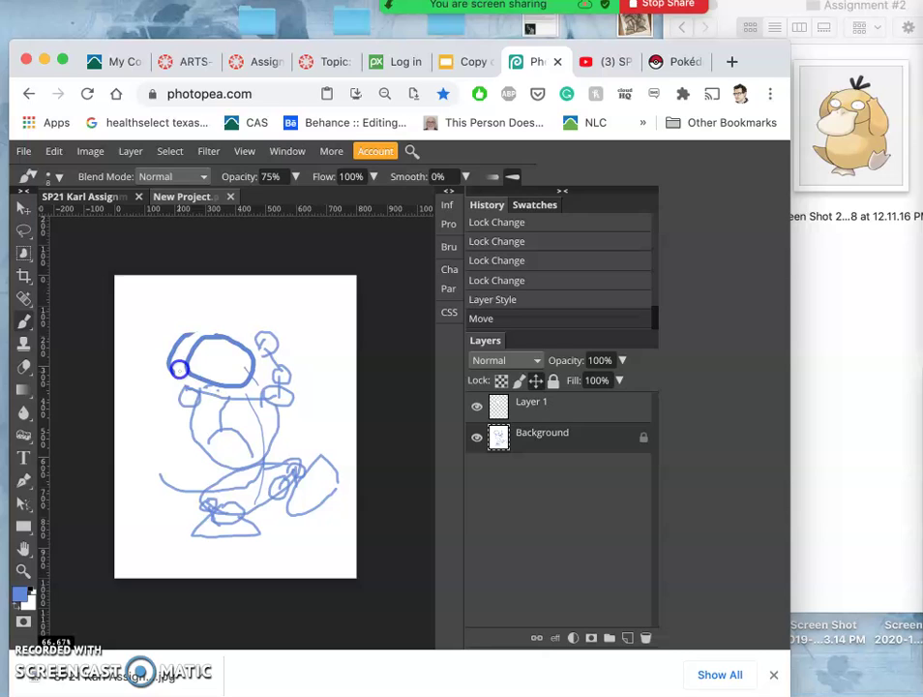
{"action": "left_click_drag", "start_coordinate": [178, 363], "coordinate": [172, 372]}
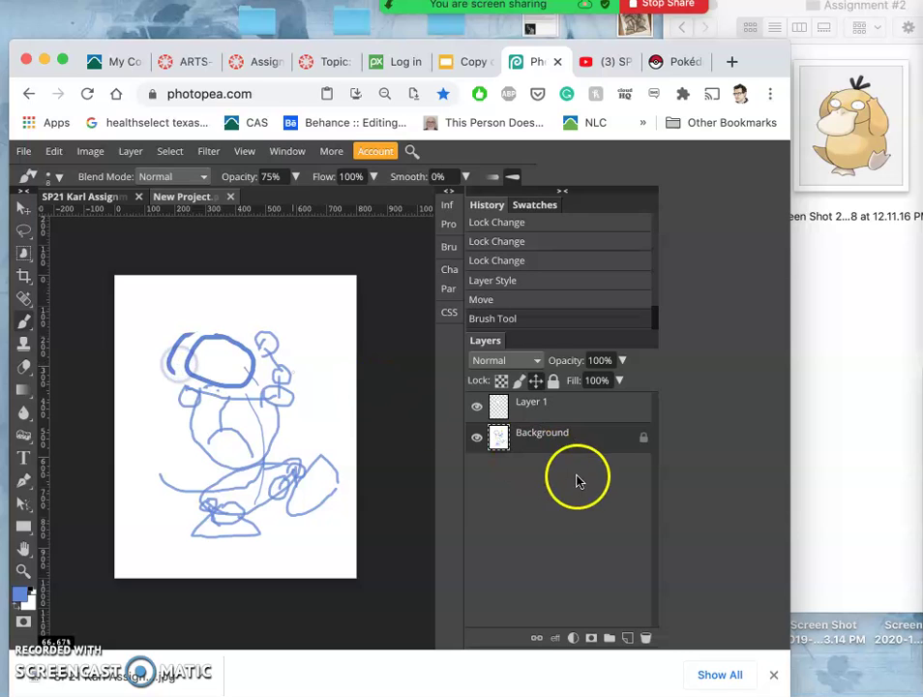
Add Layer 2 above Layer 1, paint a light arc at the head's upper-left, undo the scribble.
{"action": "left_click", "coordinate": [627, 638]}
{"action": "left_click_drag", "start_coordinate": [577, 455], "coordinate": [571, 395]}
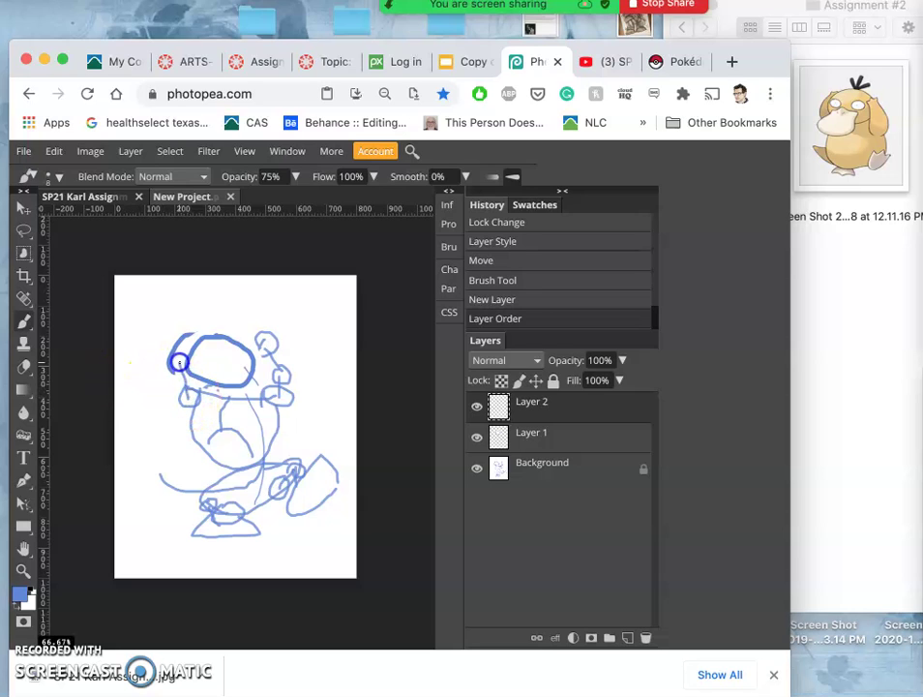
{"action": "left_click_drag", "start_coordinate": [179, 362], "coordinate": [178, 364]}
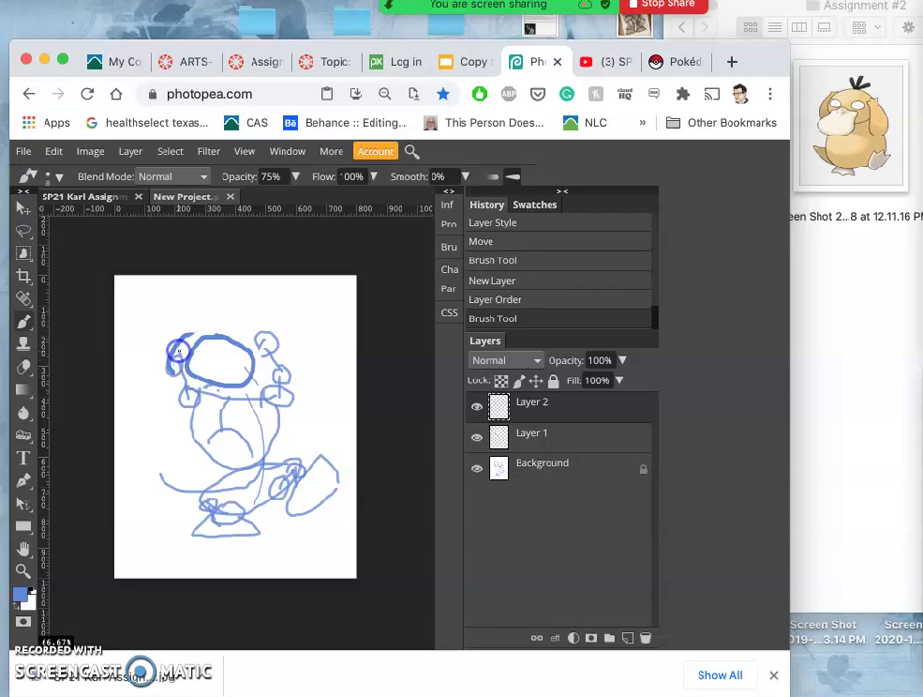
{"action": "left_click_drag", "start_coordinate": [179, 351], "coordinate": [175, 360]}
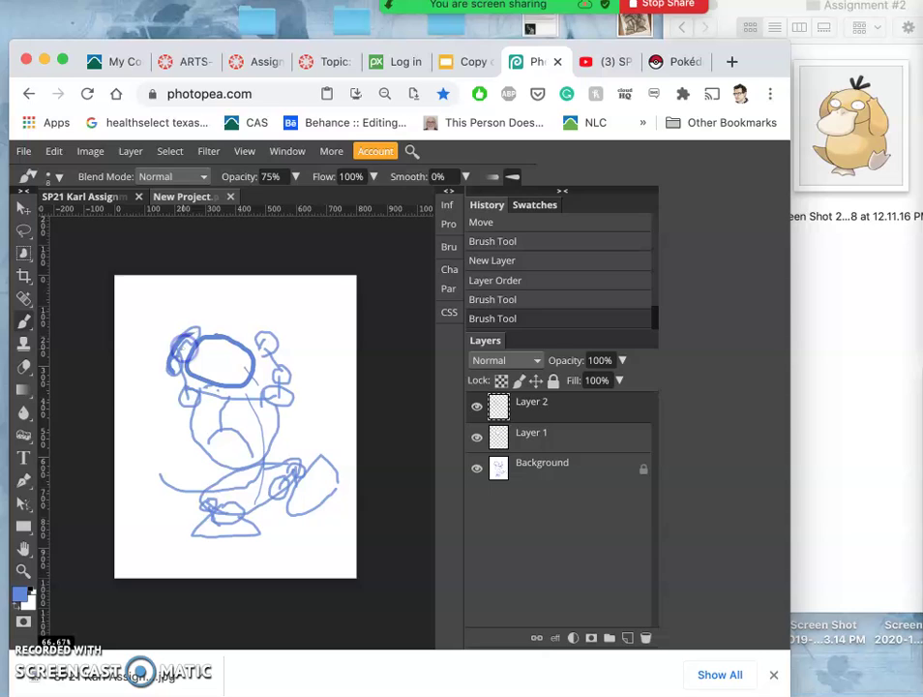
{"action": "key", "text": "super+z"}
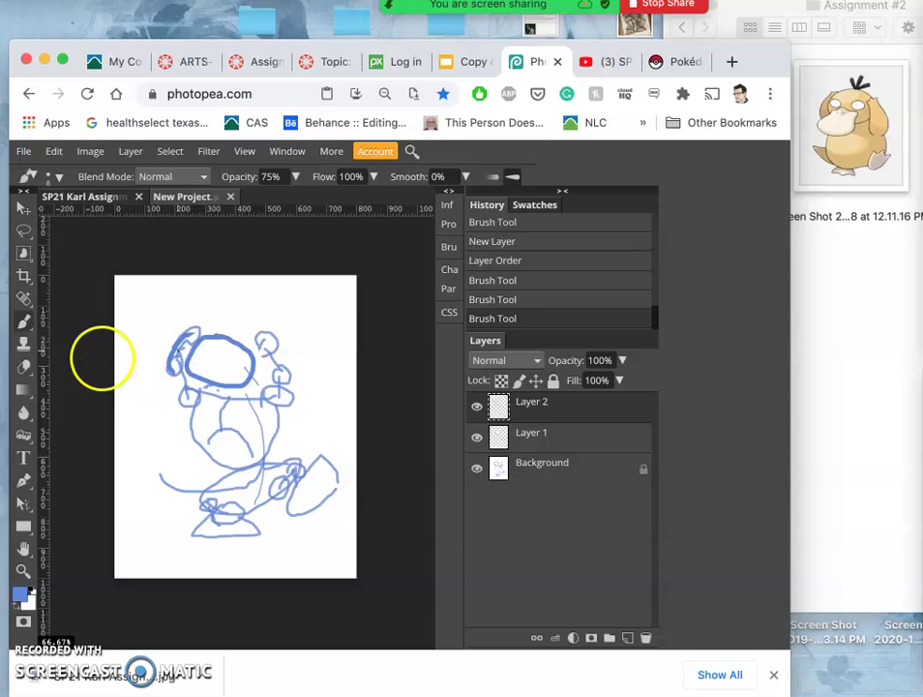
{"action": "left_click", "coordinate": [24, 251]}
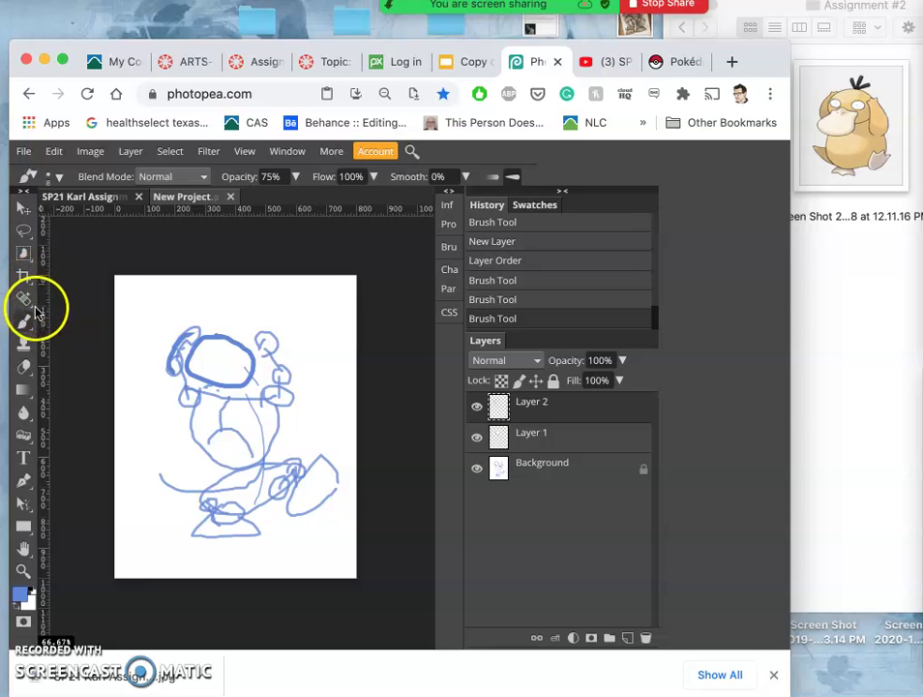
Erase stray marks beside the head with a 108 px, 43% hardness eraser.
{"action": "left_click", "coordinate": [24, 366]}
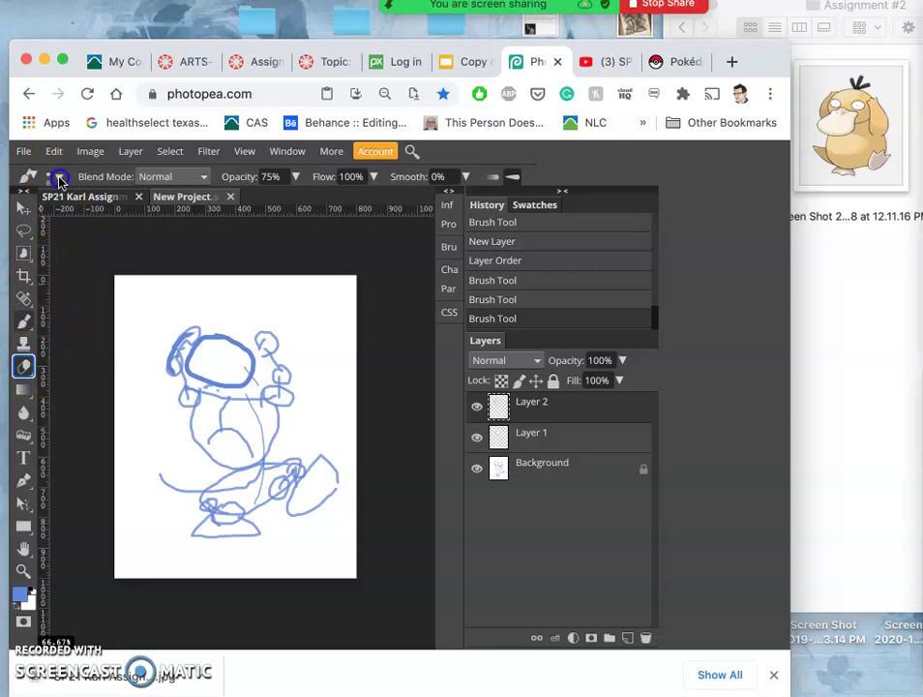
{"action": "left_click", "coordinate": [56, 177]}
{"action": "left_click", "coordinate": [121, 216]}
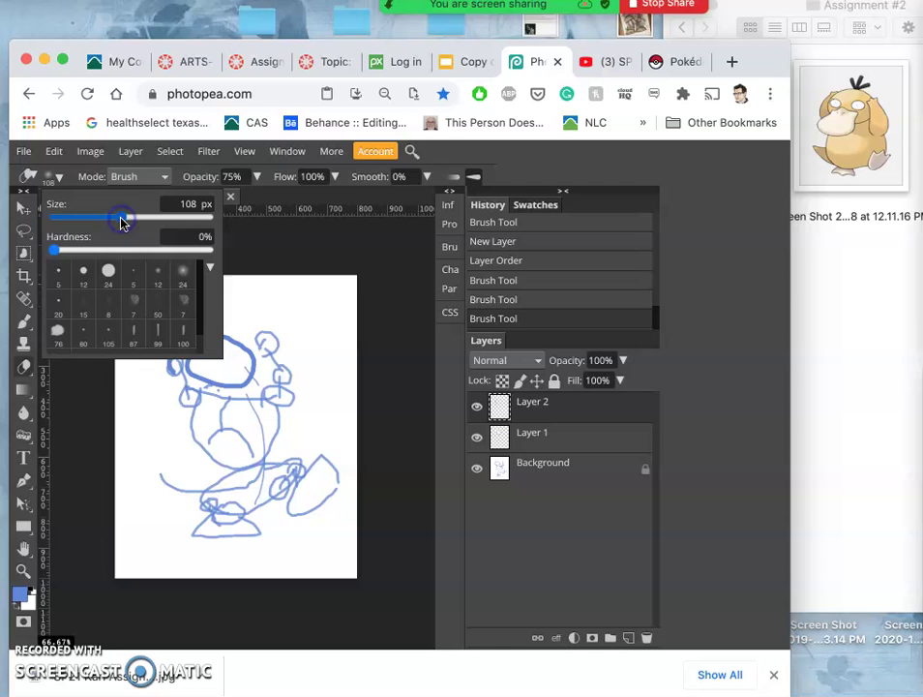
{"action": "left_click_drag", "start_coordinate": [89, 252], "coordinate": [153, 251]}
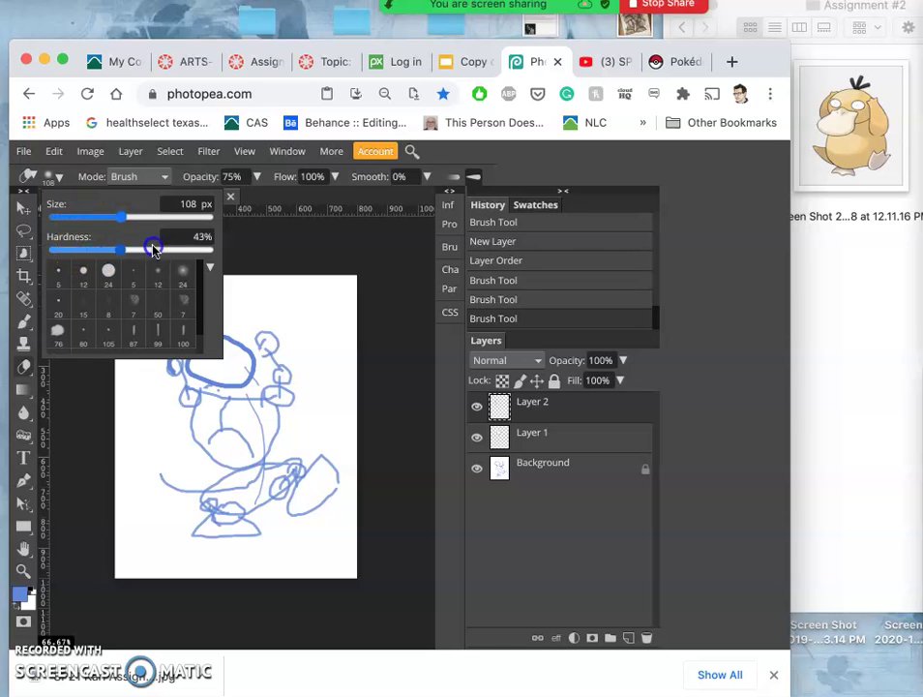
{"action": "left_click", "coordinate": [142, 377]}
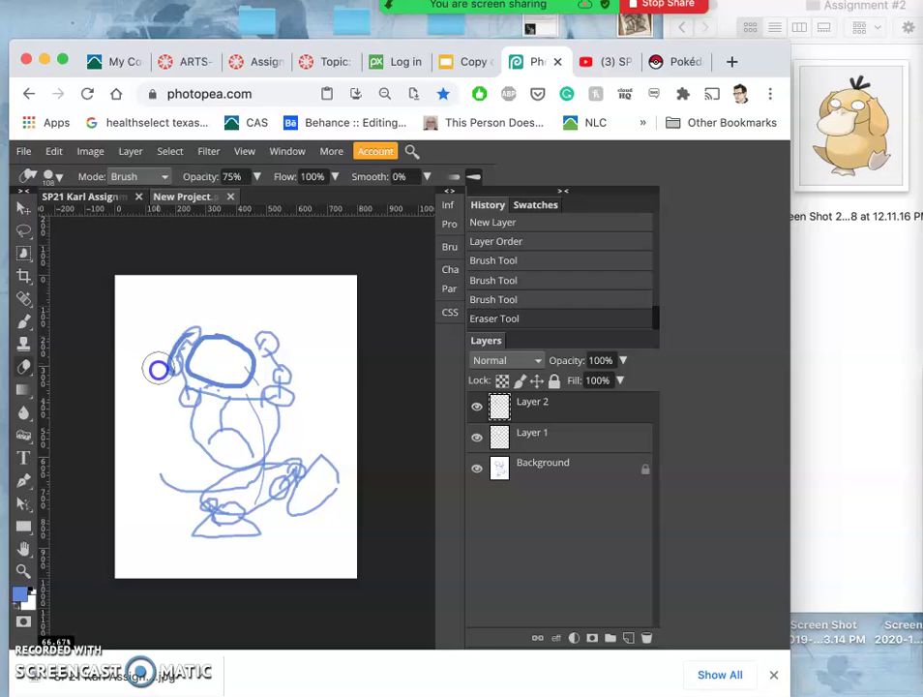
{"action": "left_click", "coordinate": [158, 369]}
{"action": "left_click_drag", "start_coordinate": [496, 472], "coordinate": [520, 478]}
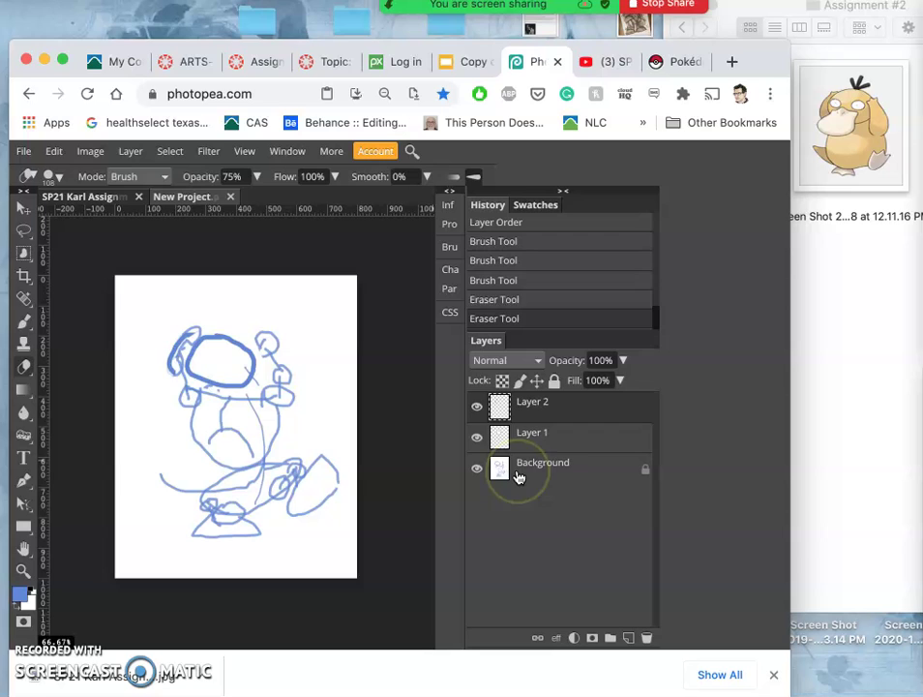
{"action": "key", "text": "ctrl+z"}
{"action": "left_click", "coordinate": [530, 469]}
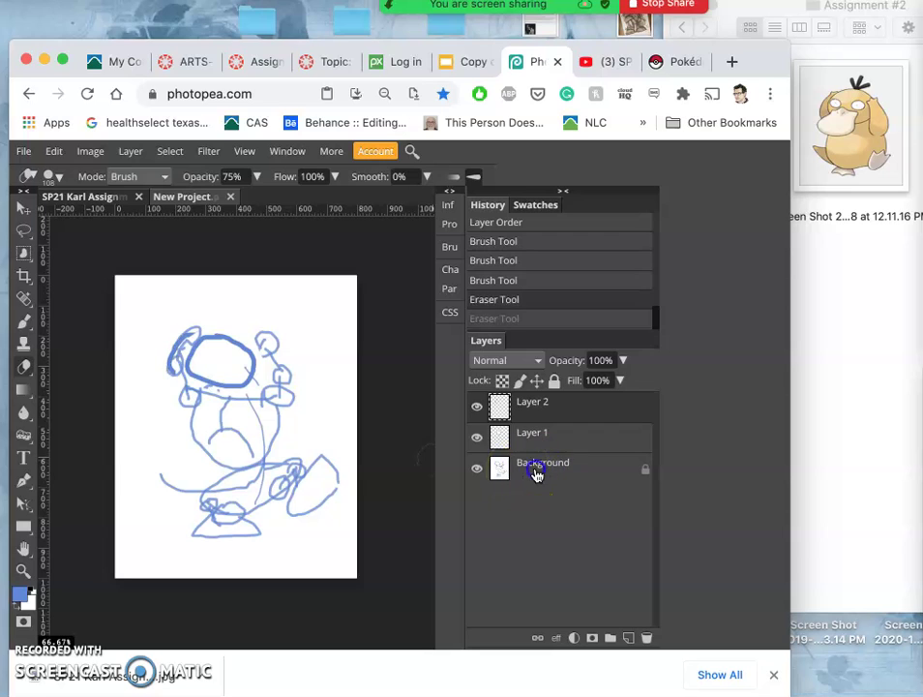
{"action": "left_click", "coordinate": [167, 344]}
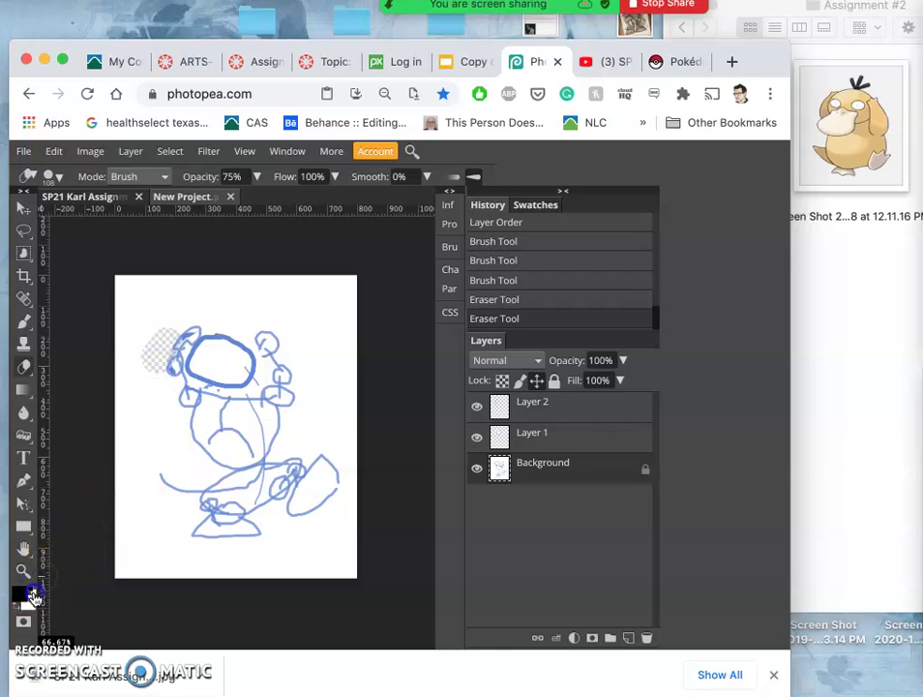
Paint white over the remaining stray lines by the head with a 62 px brush.
{"action": "left_click", "coordinate": [16, 613]}
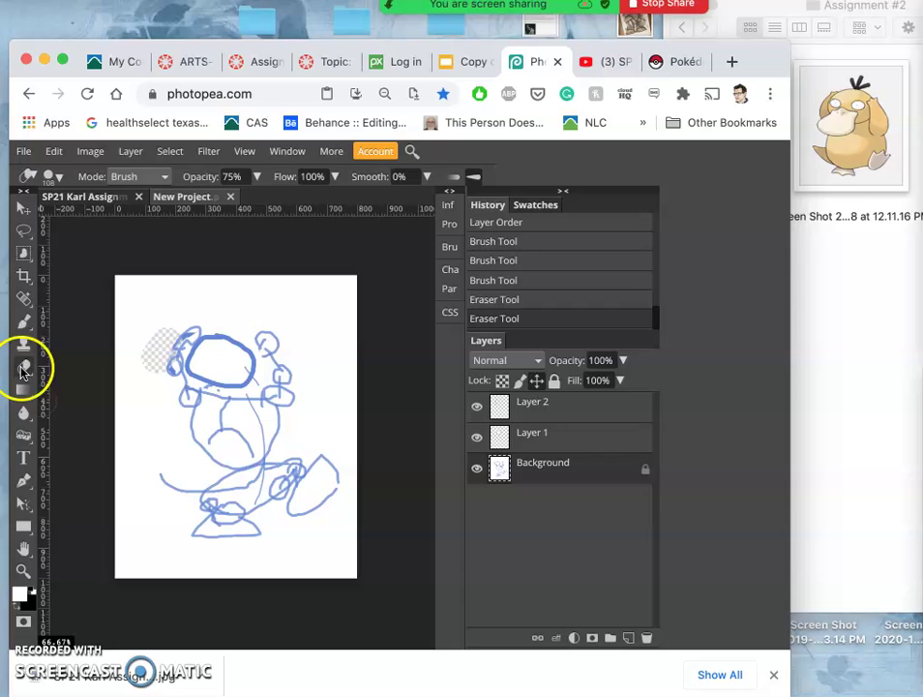
{"action": "left_click", "coordinate": [23, 323]}
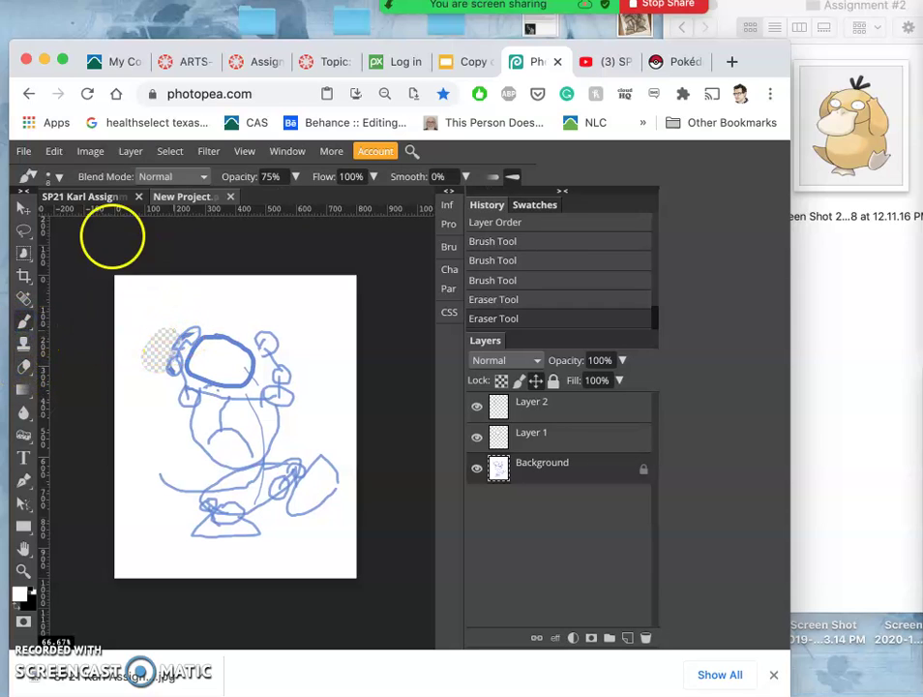
{"action": "left_click", "coordinate": [58, 177]}
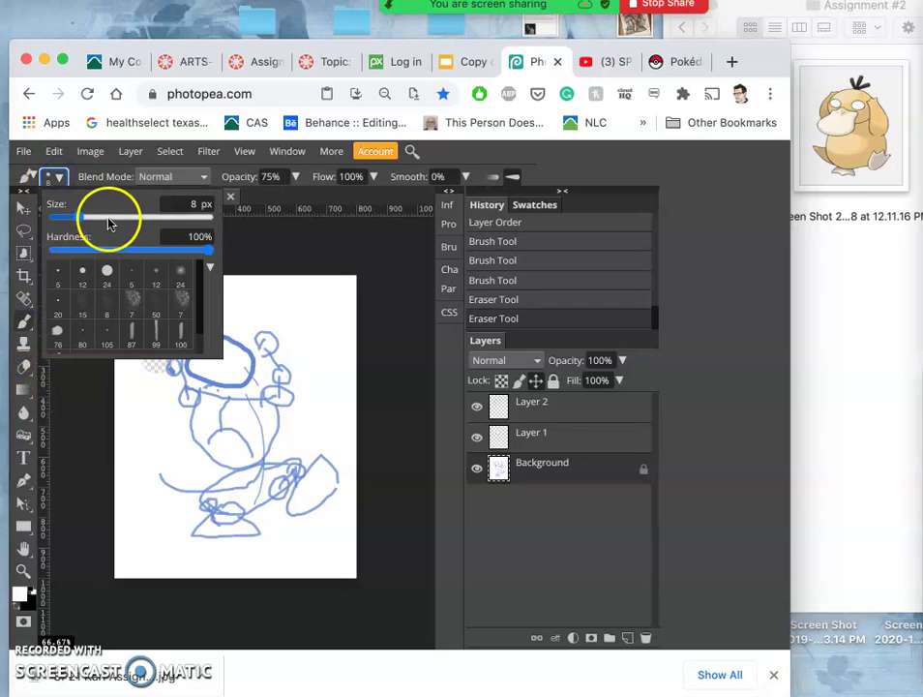
{"action": "left_click_drag", "start_coordinate": [108, 215], "coordinate": [112, 216]}
{"action": "left_click", "coordinate": [147, 375]}
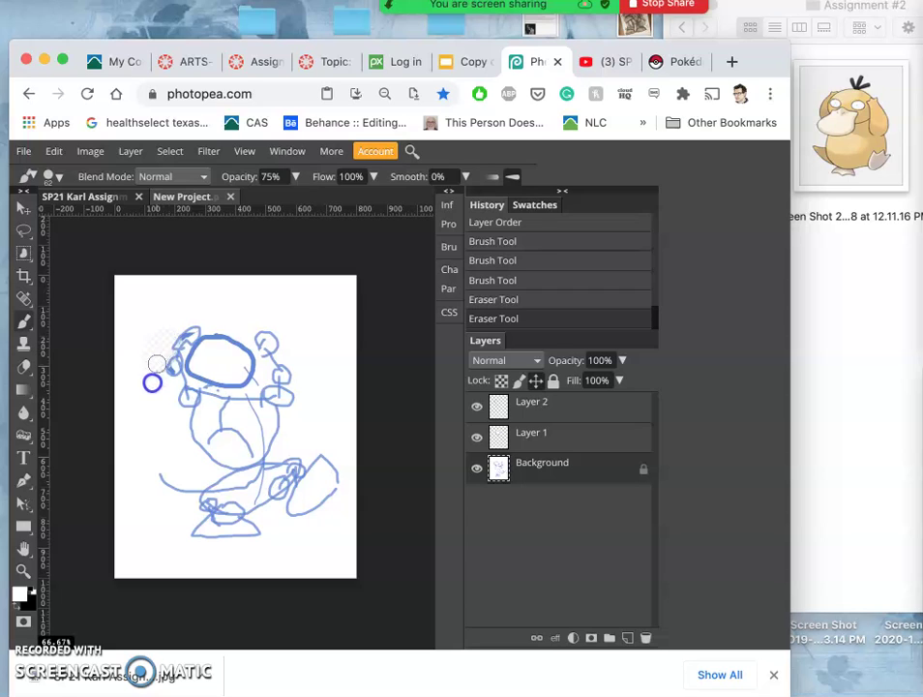
{"action": "left_click_drag", "start_coordinate": [152, 384], "coordinate": [147, 379]}
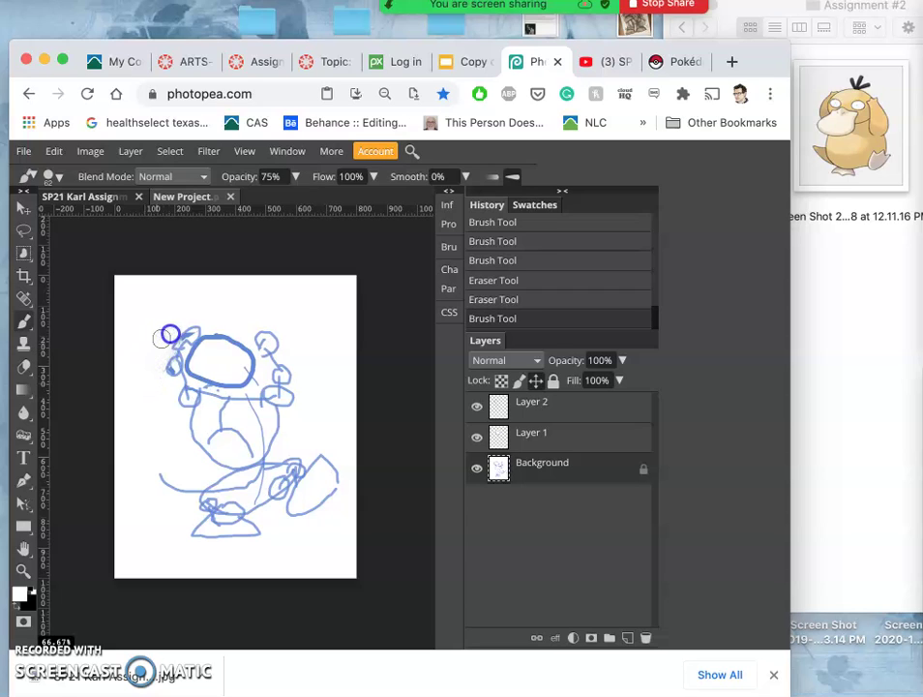
{"action": "mouse_move", "coordinate": [155, 381]}
{"action": "left_mouse_down"}
{"action": "mouse_move", "coordinate": [262, 444]}
{"action": "mouse_move", "coordinate": [265, 414]}
{"action": "mouse_move", "coordinate": [345, 427]}
{"action": "left_mouse_up"}
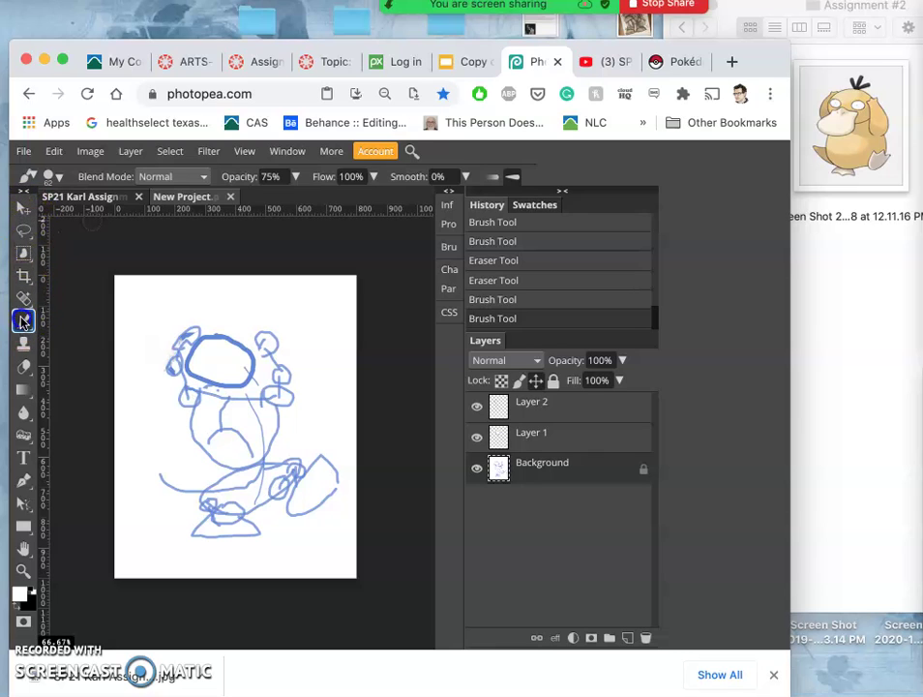
Reduce the brush size to 12 px.
{"action": "left_click", "coordinate": [55, 176]}
{"action": "left_click_drag", "start_coordinate": [119, 221], "coordinate": [100, 217]}
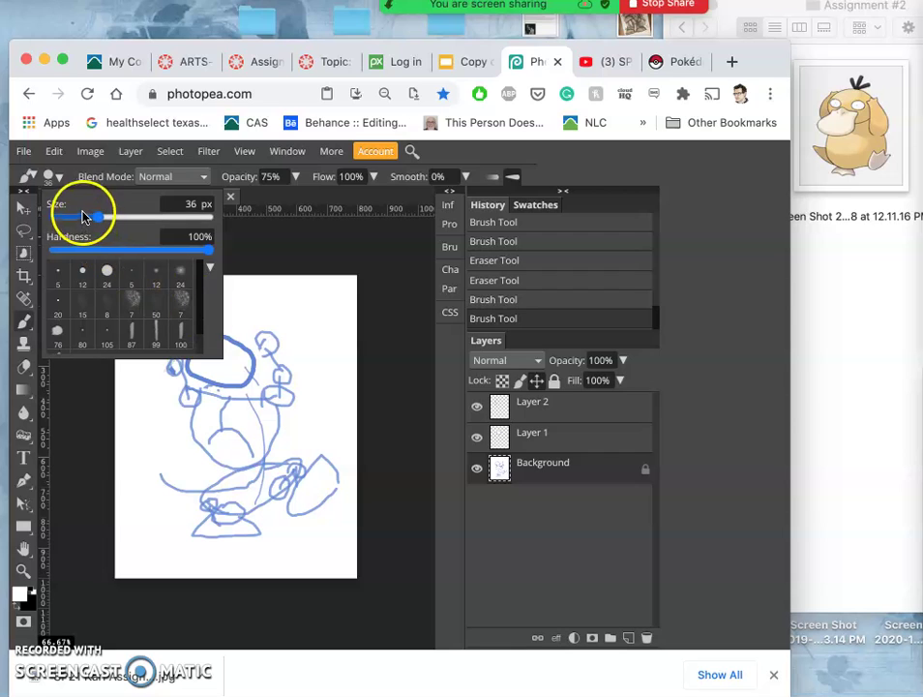
{"action": "left_click", "coordinate": [83, 217]}
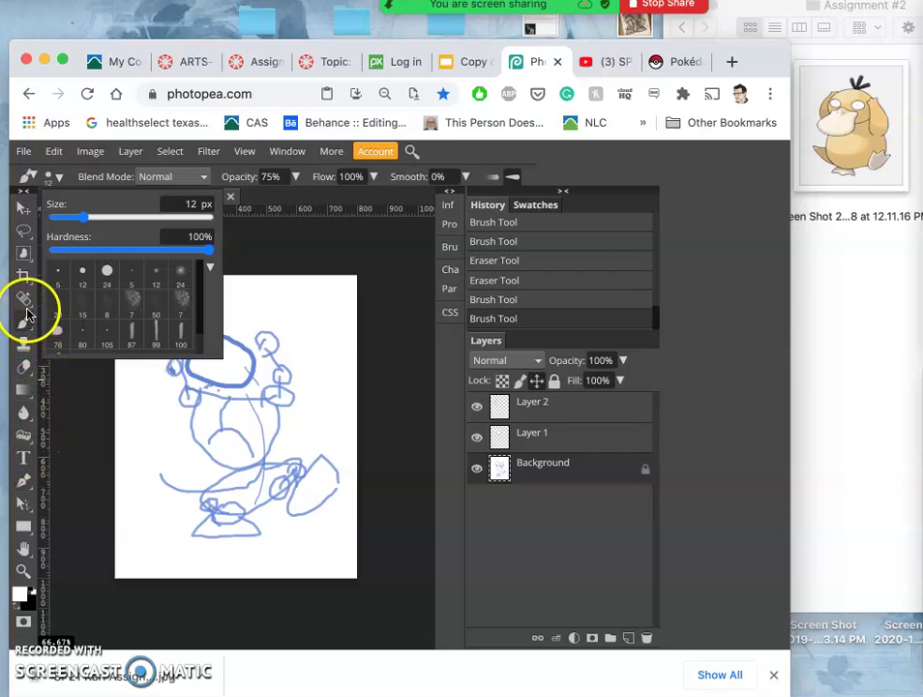
Paint deep pink (cf0f64) eye strokes inside the head on Layer 2.
{"action": "left_click", "coordinate": [20, 592]}
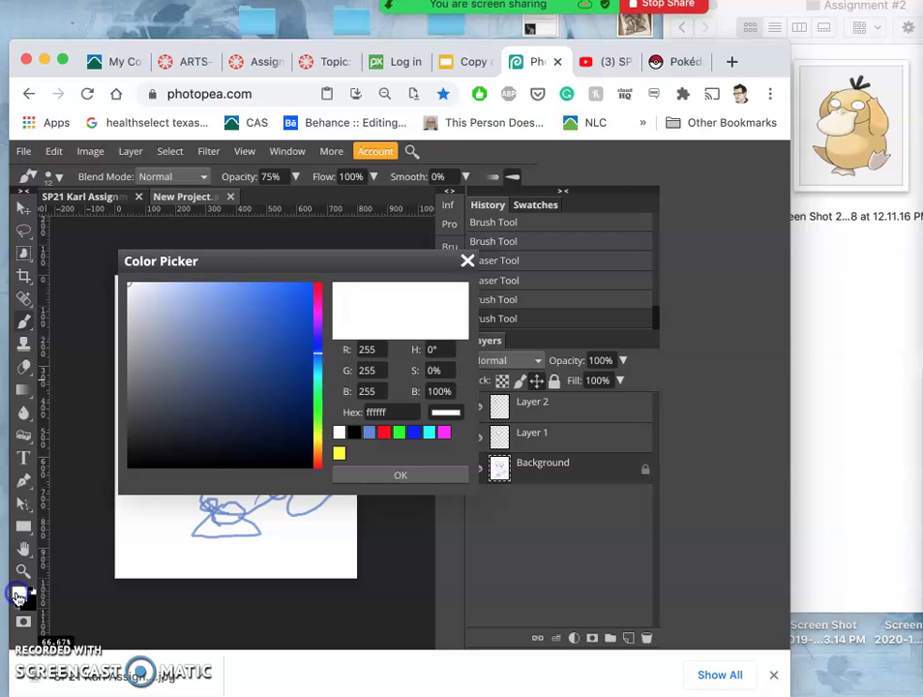
{"action": "left_click", "coordinate": [317, 296]}
{"action": "left_click", "coordinate": [299, 316]}
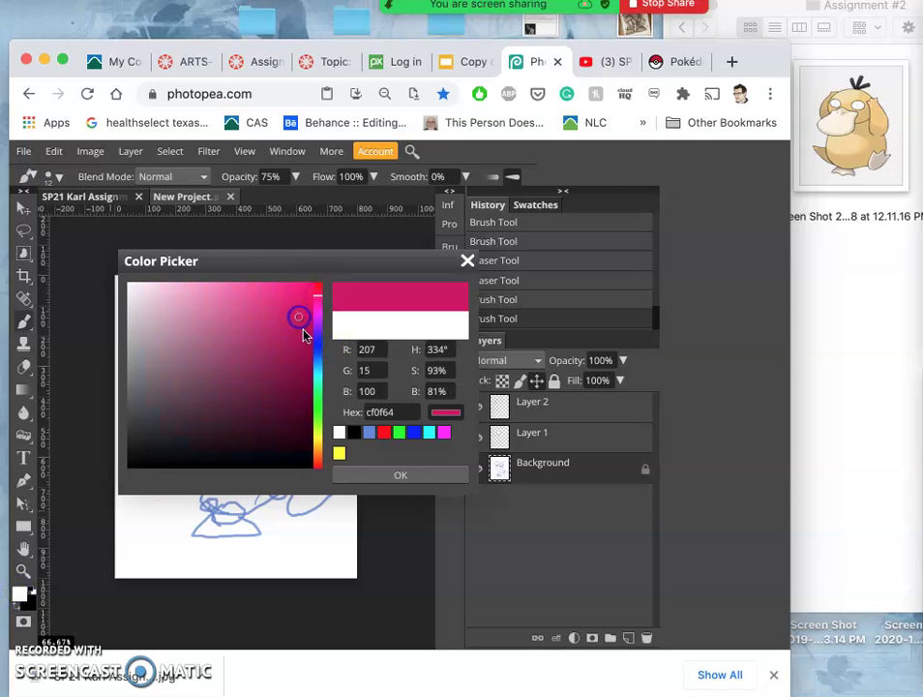
{"action": "left_click", "coordinate": [370, 474]}
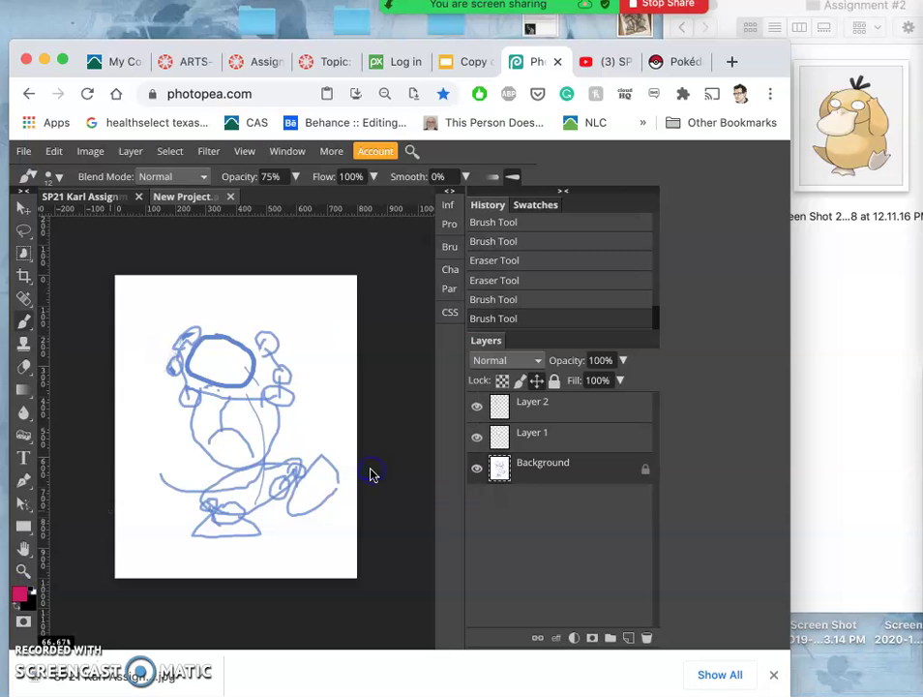
{"action": "left_click", "coordinate": [225, 341]}
{"action": "left_click", "coordinate": [523, 404]}
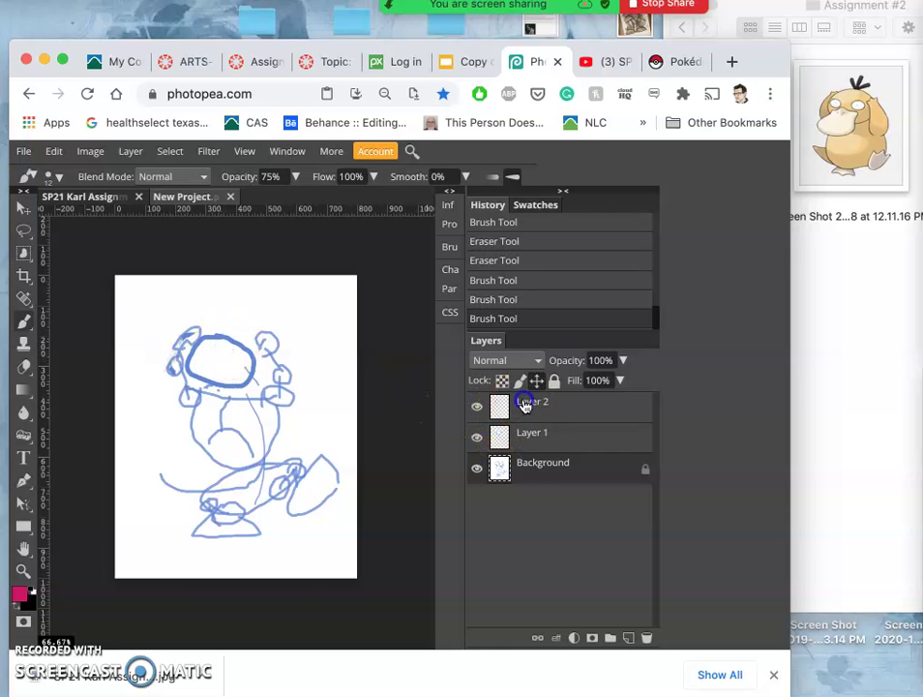
{"action": "left_click", "coordinate": [225, 344]}
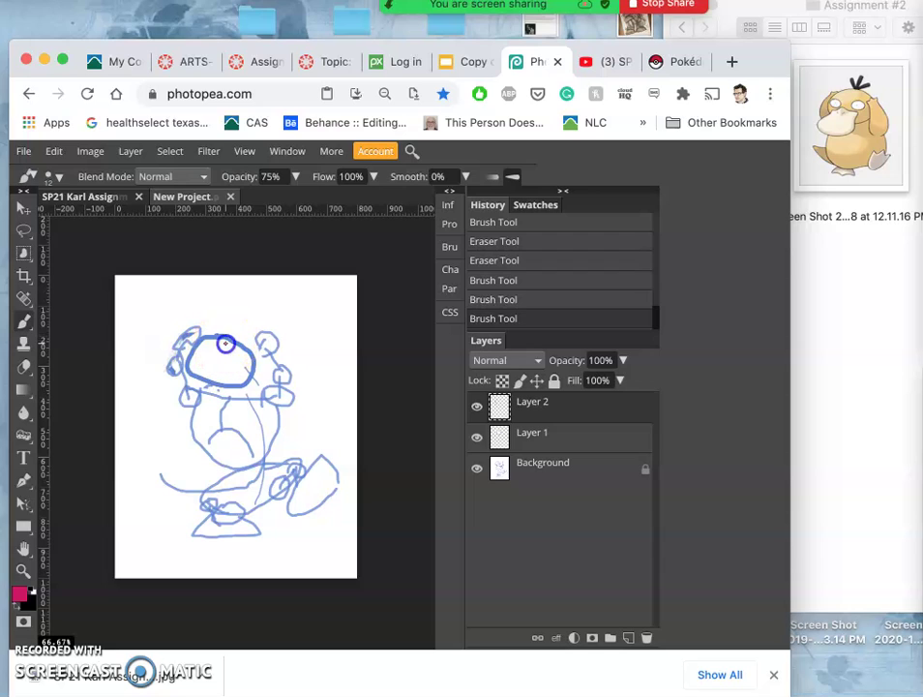
{"action": "left_click_drag", "start_coordinate": [214, 383], "coordinate": [215, 388]}
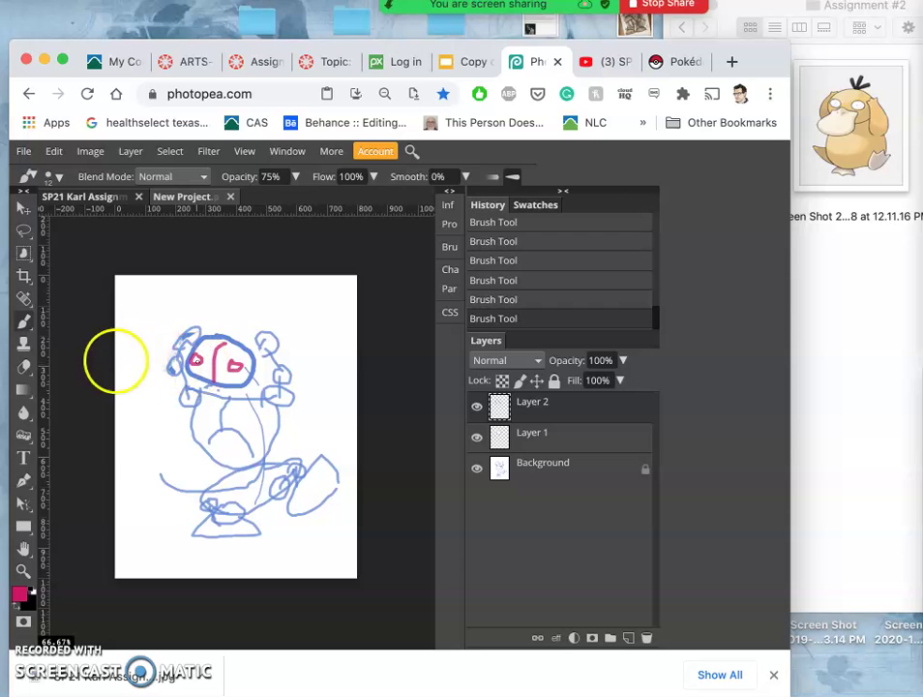
Set the foreground colour to dark green for the bill.
{"action": "left_click", "coordinate": [21, 594]}
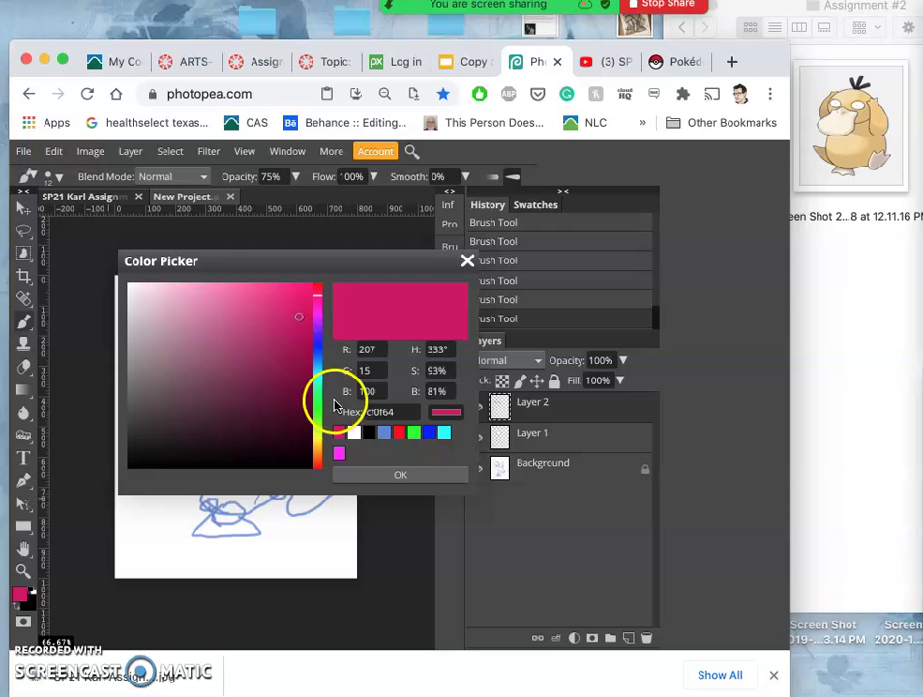
{"action": "left_click", "coordinate": [319, 404]}
{"action": "left_click", "coordinate": [274, 369]}
{"action": "left_click", "coordinate": [398, 474]}
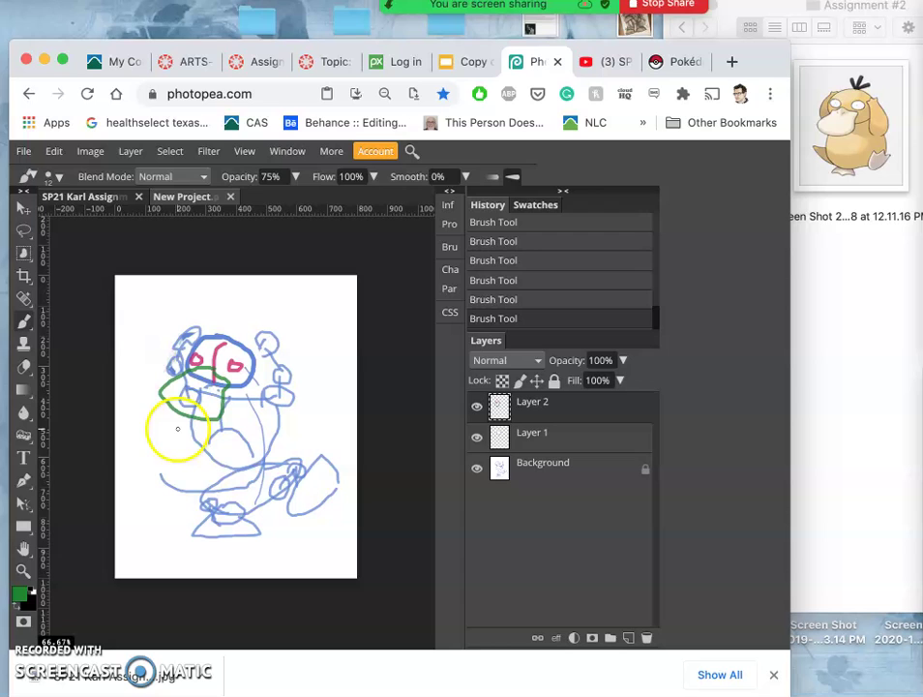
Add Layer 3, zoom to 100% and set the brush colour to gray.
{"action": "left_click", "coordinate": [628, 638]}
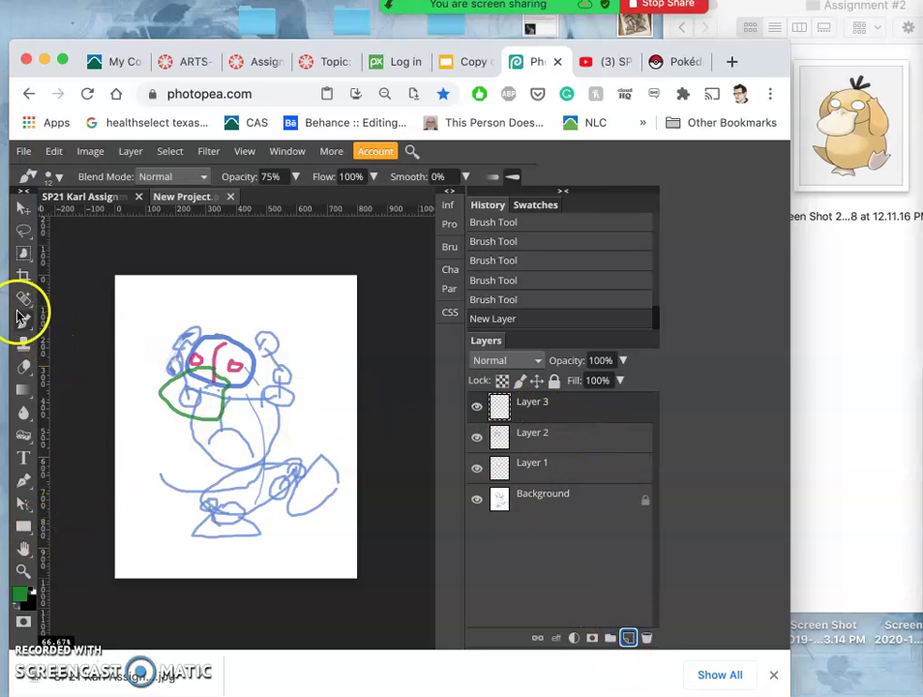
{"action": "key", "text": "super+plus"}
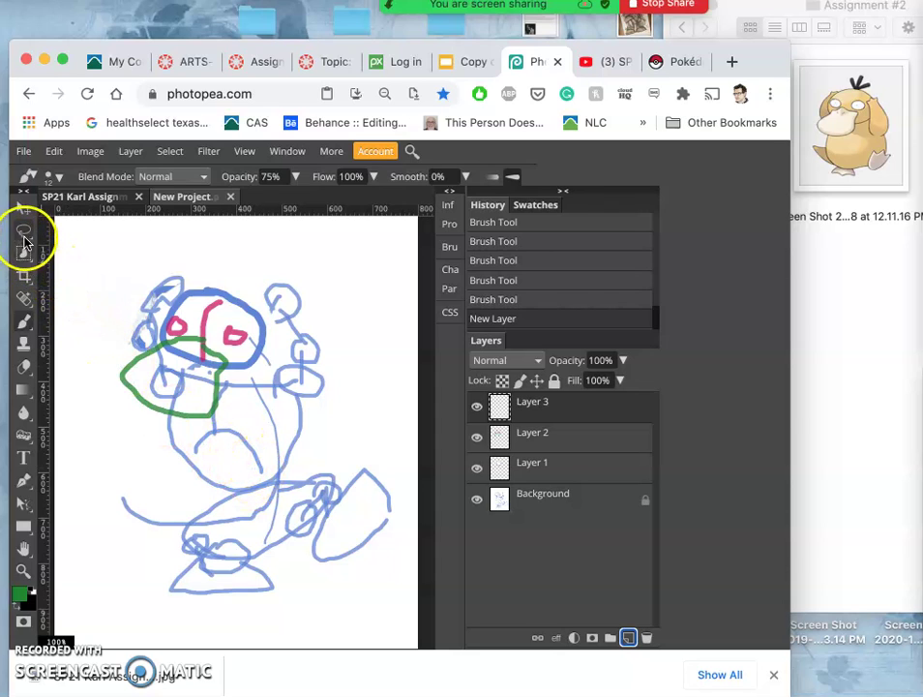
{"action": "left_click", "coordinate": [21, 594]}
{"action": "left_click", "coordinate": [132, 360]}
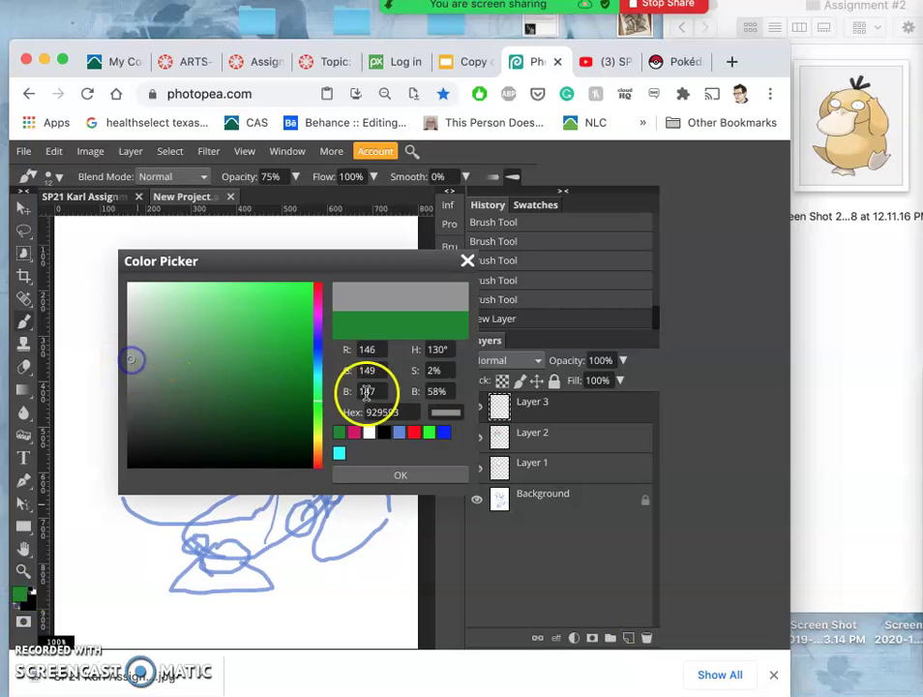
{"action": "left_click", "coordinate": [404, 475]}
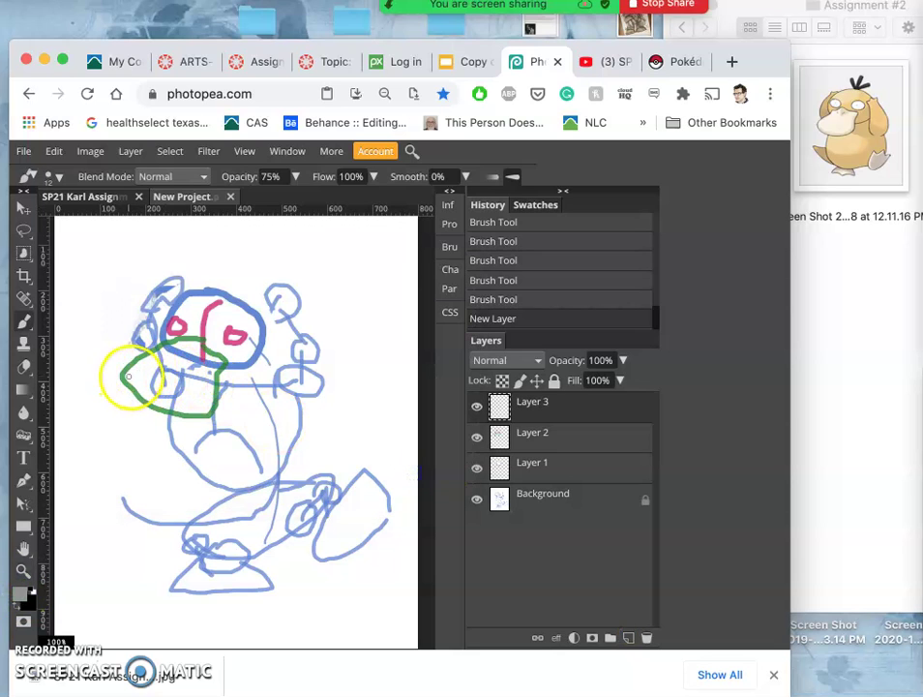
Draw a gray line to a 'Pb' note and a curved arrow over the head tuft.
{"action": "left_click_drag", "start_coordinate": [133, 377], "coordinate": [87, 292]}
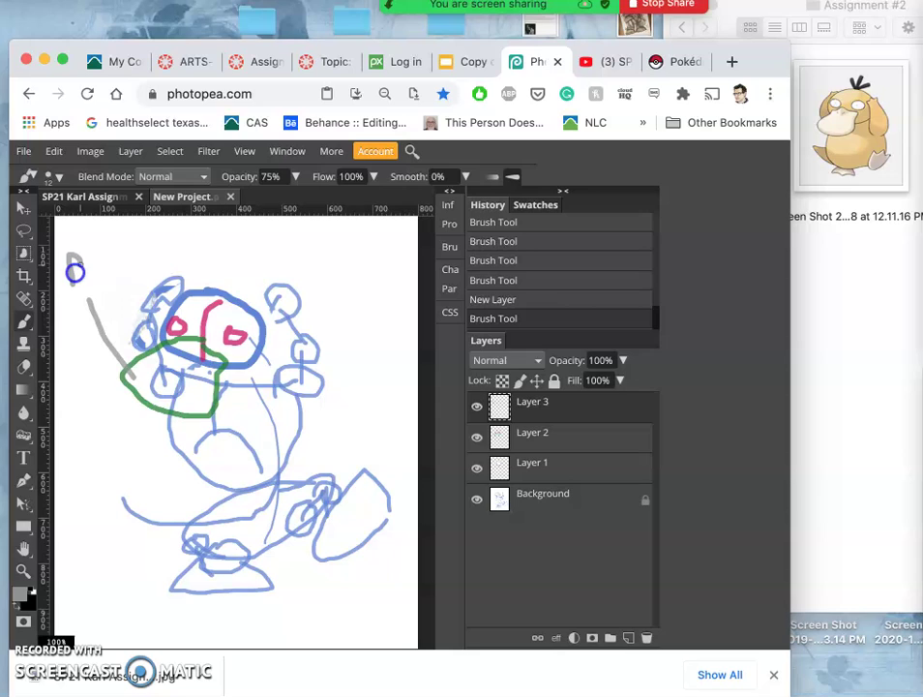
{"action": "left_click_drag", "start_coordinate": [68, 274], "coordinate": [69, 286]}
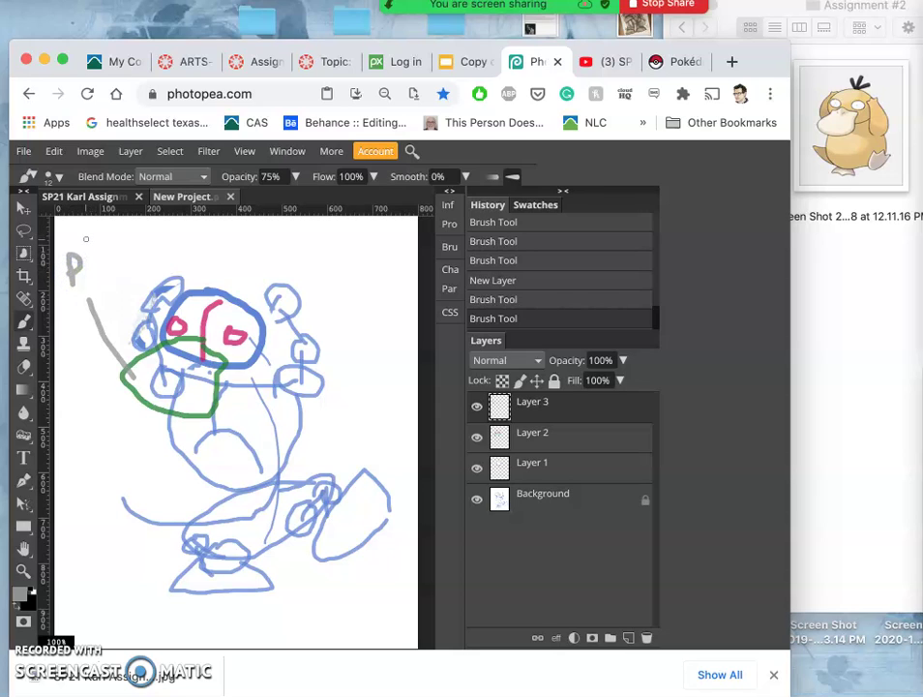
{"action": "mouse_move", "coordinate": [85, 242]}
{"action": "left_mouse_down"}
{"action": "mouse_move", "coordinate": [86, 281]}
{"action": "mouse_move", "coordinate": [73, 279]}
{"action": "left_mouse_up"}
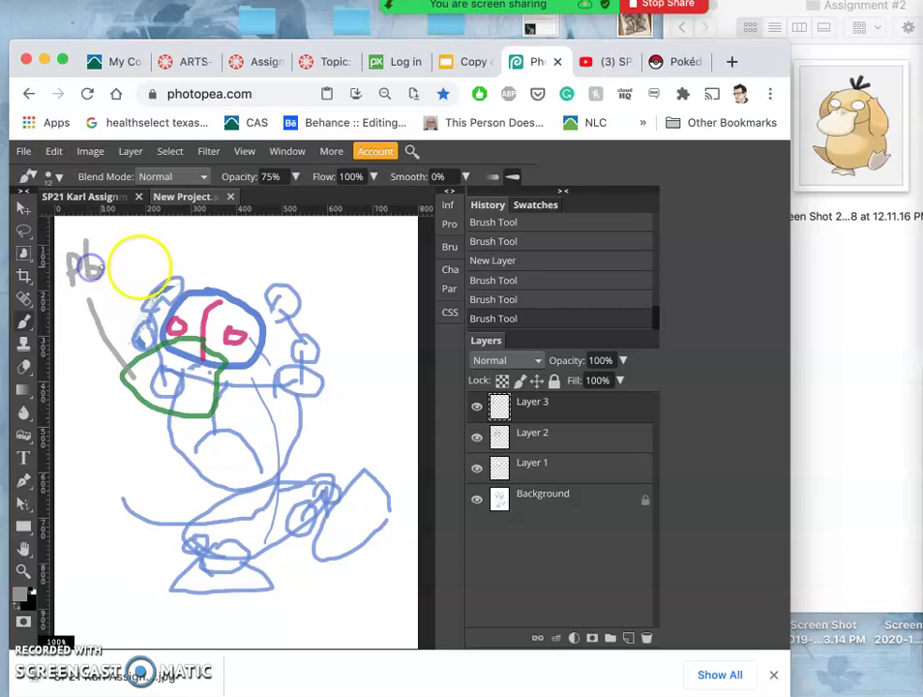
{"action": "left_click", "coordinate": [220, 290]}
{"action": "mouse_move", "coordinate": [226, 290]}
{"action": "left_mouse_down"}
{"action": "mouse_move", "coordinate": [220, 268]}
{"action": "mouse_move", "coordinate": [266, 242]}
{"action": "mouse_move", "coordinate": [311, 242]}
{"action": "left_mouse_up"}
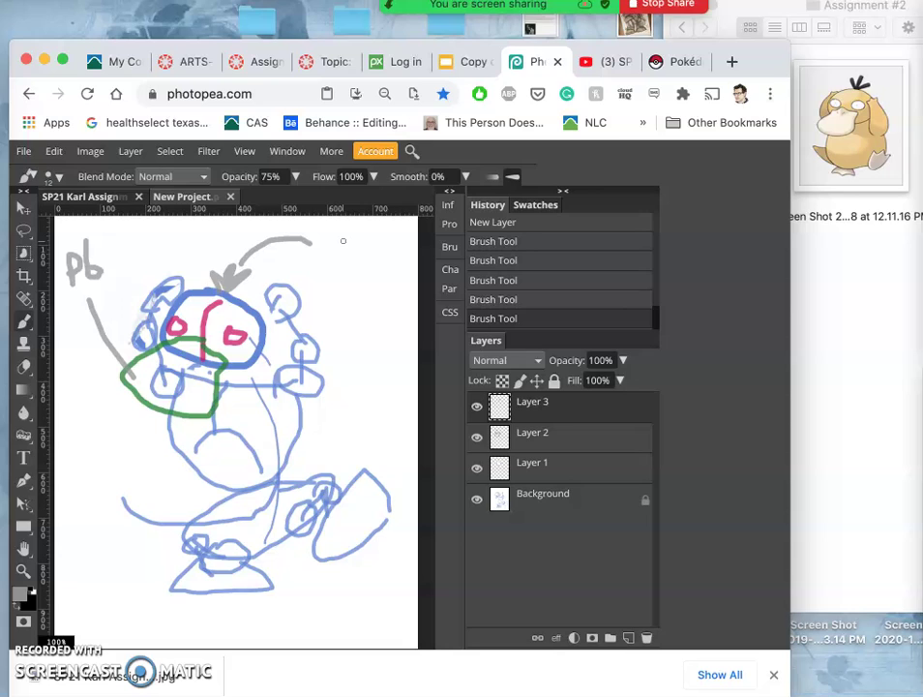
{"action": "mouse_move", "coordinate": [342, 241]}
{"action": "left_mouse_down"}
{"action": "mouse_move", "coordinate": [284, 263]}
{"action": "mouse_move", "coordinate": [336, 261]}
{"action": "mouse_move", "coordinate": [323, 242]}
{"action": "mouse_move", "coordinate": [323, 257]}
{"action": "mouse_move", "coordinate": [329, 250]}
{"action": "left_mouse_up"}
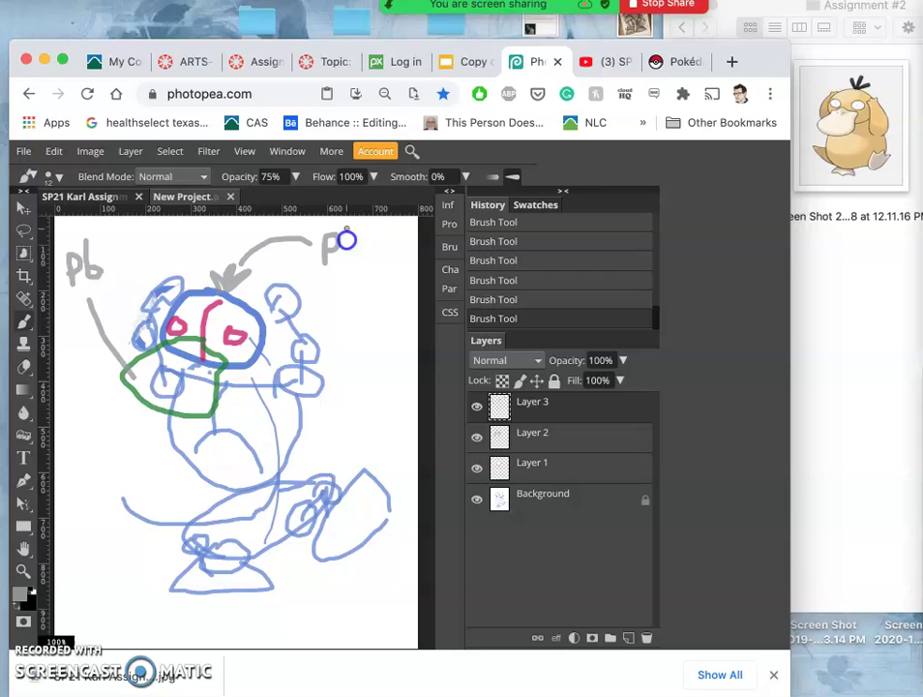
Write a gray 'Pl' note, a cheek line with an 'x', and close the right foot.
{"action": "mouse_move", "coordinate": [345, 267]}
{"action": "left_mouse_down"}
{"action": "mouse_move", "coordinate": [302, 323]}
{"action": "mouse_move", "coordinate": [233, 327]}
{"action": "mouse_move", "coordinate": [255, 328]}
{"action": "left_mouse_up"}
{"action": "left_click_drag", "start_coordinate": [256, 329], "coordinate": [339, 312]}
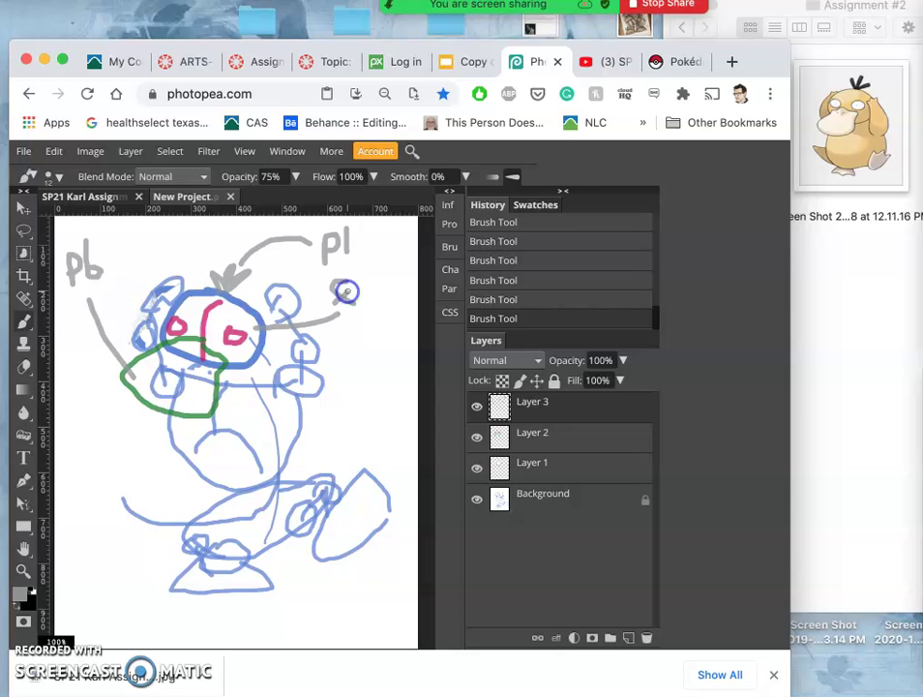
{"action": "left_click_drag", "start_coordinate": [347, 291], "coordinate": [336, 302]}
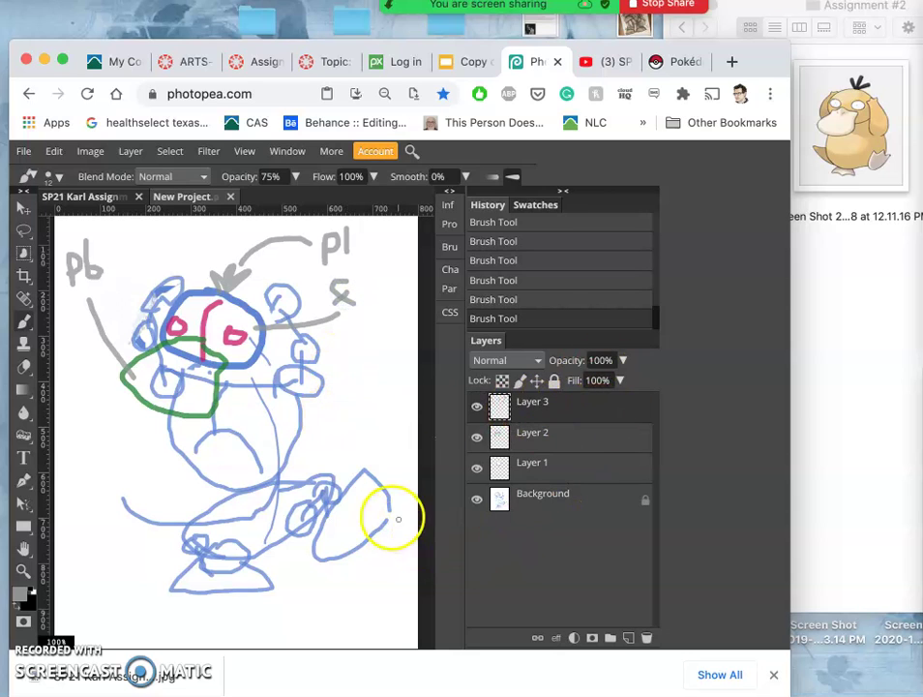
{"action": "left_click_drag", "start_coordinate": [398, 520], "coordinate": [348, 559]}
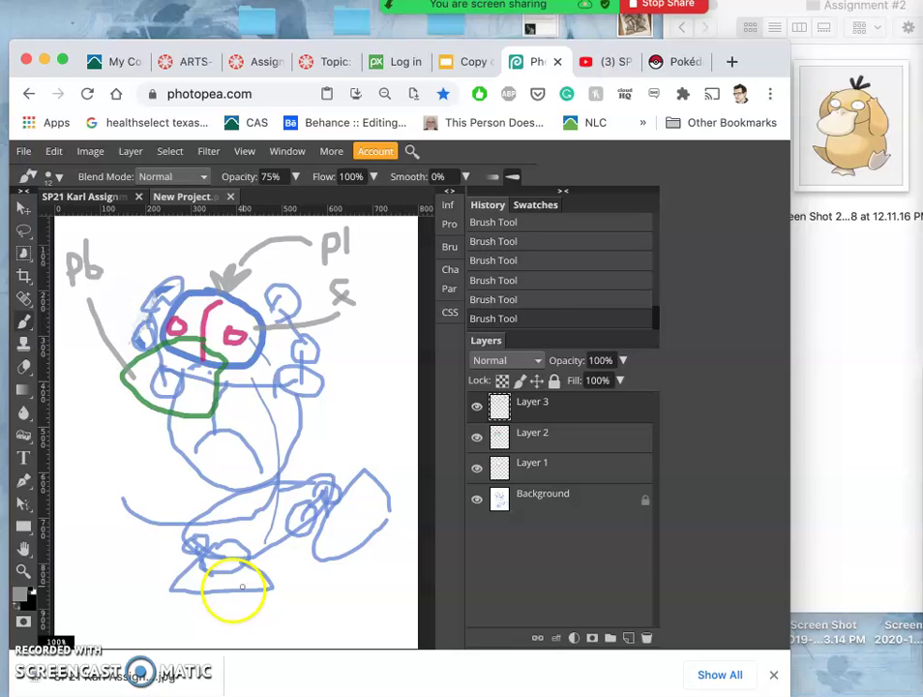
{"action": "mouse_move", "coordinate": [242, 588]}
{"action": "left_mouse_down"}
{"action": "mouse_move", "coordinate": [181, 592]}
{"action": "mouse_move", "coordinate": [182, 585]}
{"action": "left_mouse_up"}
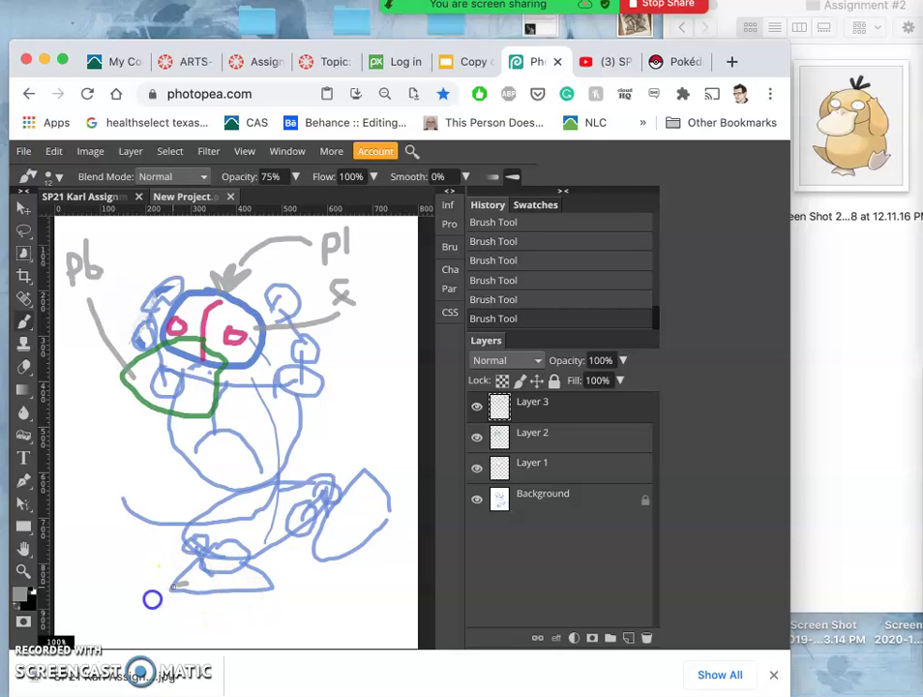
Write a gray 'd' near the feet and an 'S' beside a dash by the torso.
{"action": "left_click_drag", "start_coordinate": [106, 611], "coordinate": [103, 622]}
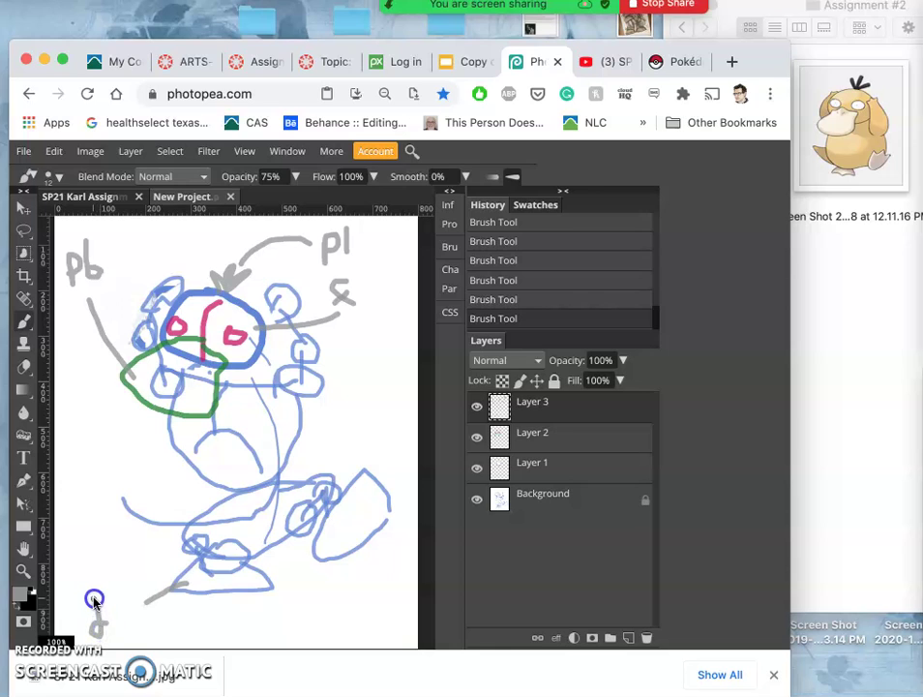
{"action": "mouse_move", "coordinate": [223, 547]}
{"action": "left_mouse_down"}
{"action": "mouse_move", "coordinate": [257, 522]}
{"action": "mouse_move", "coordinate": [280, 534]}
{"action": "mouse_move", "coordinate": [280, 466]}
{"action": "mouse_move", "coordinate": [265, 445]}
{"action": "mouse_move", "coordinate": [305, 379]}
{"action": "mouse_move", "coordinate": [307, 420]}
{"action": "mouse_move", "coordinate": [334, 389]}
{"action": "mouse_move", "coordinate": [315, 405]}
{"action": "mouse_move", "coordinate": [312, 392]}
{"action": "mouse_move", "coordinate": [285, 426]}
{"action": "mouse_move", "coordinate": [332, 425]}
{"action": "left_mouse_up"}
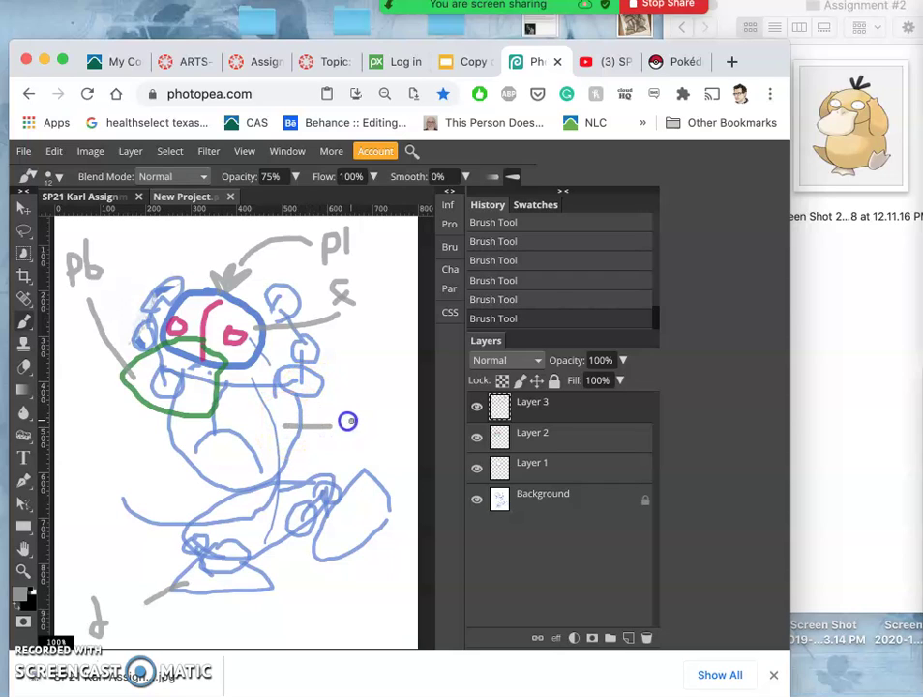
{"action": "mouse_move", "coordinate": [342, 459]}
{"action": "left_mouse_down"}
{"action": "mouse_move", "coordinate": [350, 327]}
{"action": "mouse_move", "coordinate": [296, 259]}
{"action": "mouse_move", "coordinate": [206, 267]}
{"action": "mouse_move", "coordinate": [244, 425]}
{"action": "mouse_move", "coordinate": [242, 491]}
{"action": "mouse_move", "coordinate": [236, 504]}
{"action": "mouse_move", "coordinate": [192, 494]}
{"action": "mouse_move", "coordinate": [228, 423]}
{"action": "mouse_move", "coordinate": [245, 475]}
{"action": "mouse_move", "coordinate": [192, 506]}
{"action": "mouse_move", "coordinate": [197, 491]}
{"action": "mouse_move", "coordinate": [195, 507]}
{"action": "mouse_move", "coordinate": [167, 494]}
{"action": "mouse_move", "coordinate": [147, 390]}
{"action": "mouse_move", "coordinate": [146, 434]}
{"action": "mouse_move", "coordinate": [254, 476]}
{"action": "mouse_move", "coordinate": [375, 490]}
{"action": "mouse_move", "coordinate": [383, 513]}
{"action": "mouse_move", "coordinate": [413, 552]}
{"action": "left_mouse_up"}
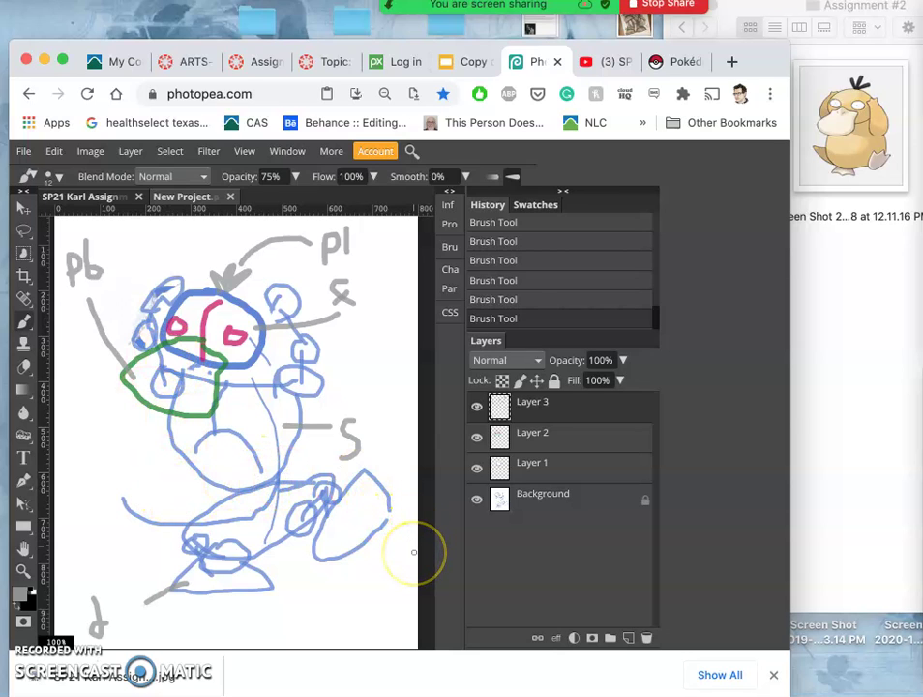
{"action": "scroll", "coordinate": [413, 552], "scroll_direction": "left", "scroll_amount": 1}
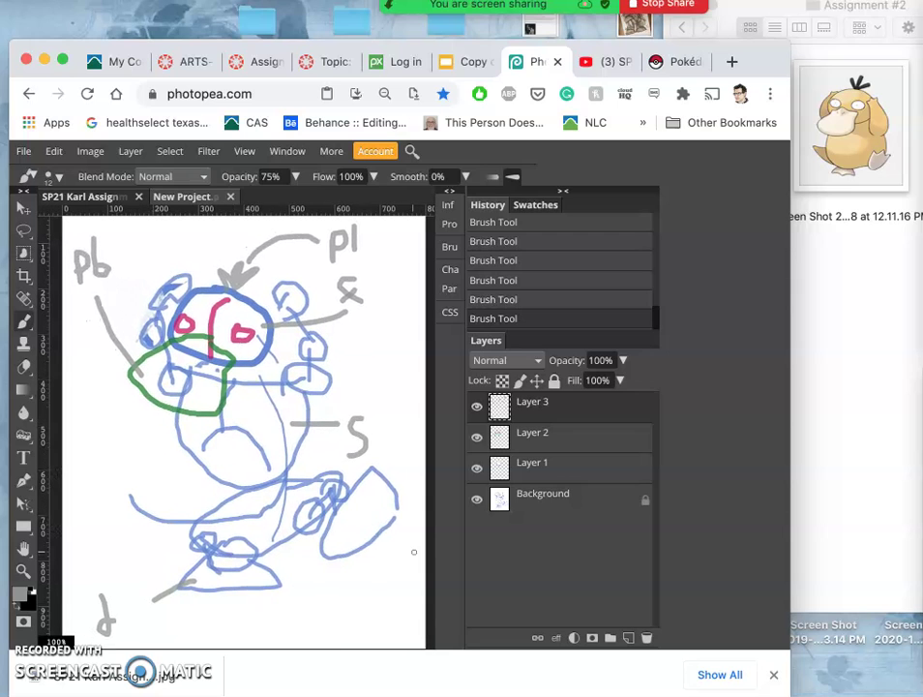
Export the sketch as an 800×1000 JPG at 70% quality via Save for web.
{"action": "left_click", "coordinate": [23, 152]}
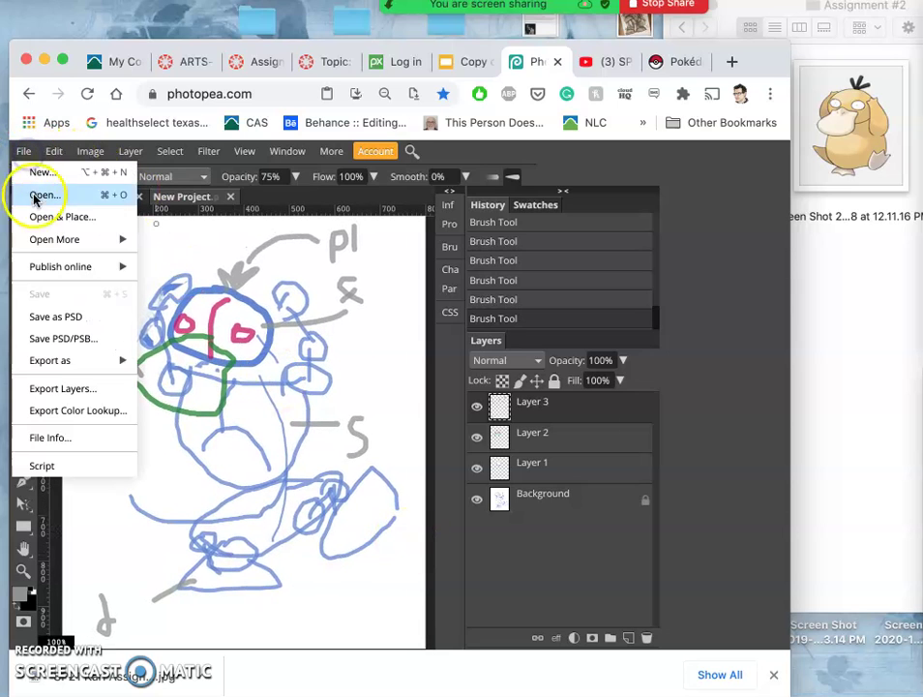
{"action": "mouse_move", "coordinate": [68, 360]}
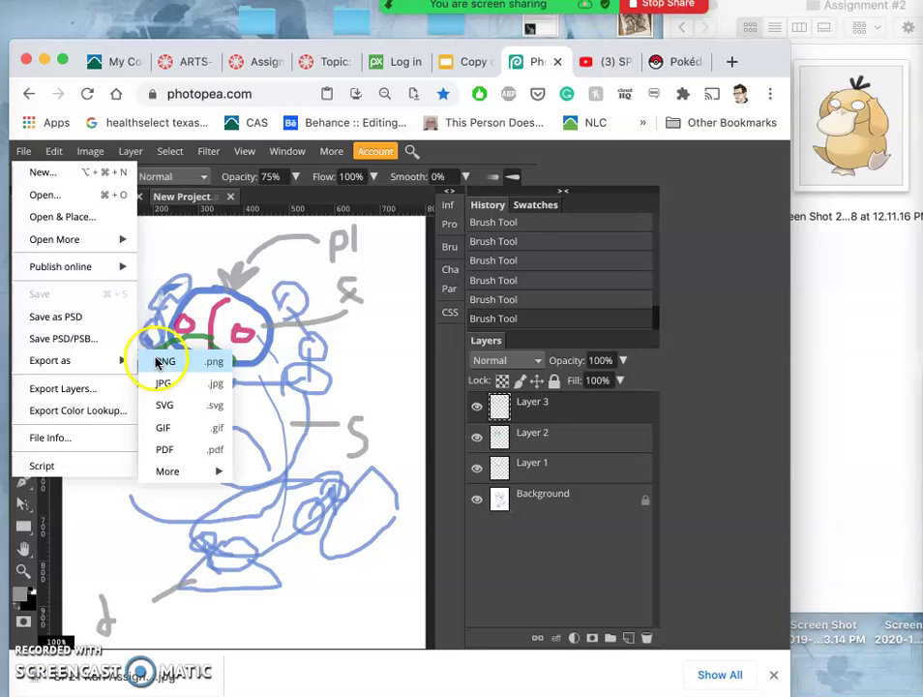
{"action": "left_click", "coordinate": [158, 383]}
{"action": "left_click_drag", "start_coordinate": [155, 381], "coordinate": [445, 377]}
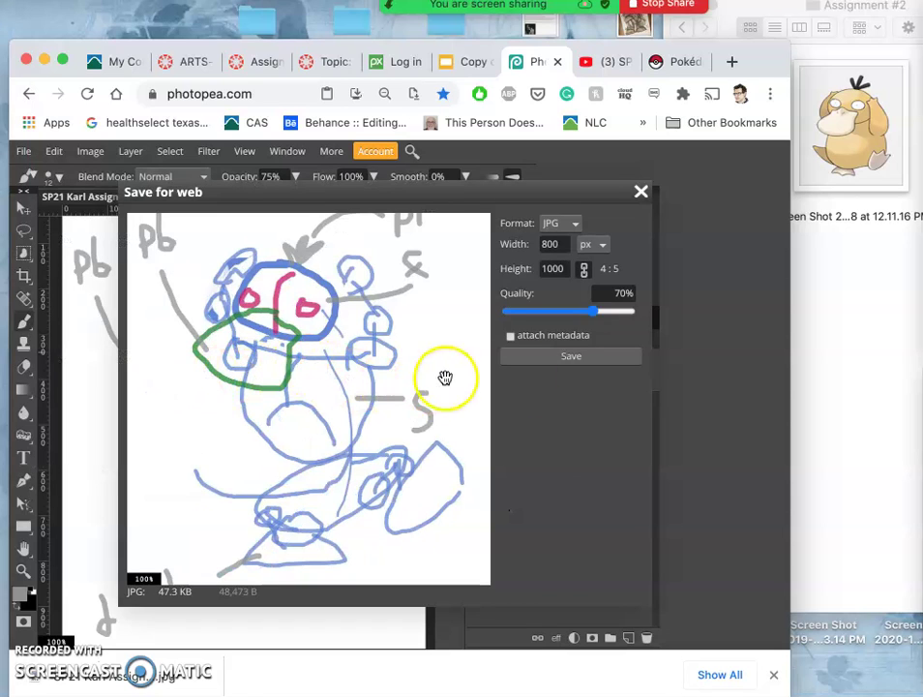
{"action": "left_click", "coordinate": [567, 364]}
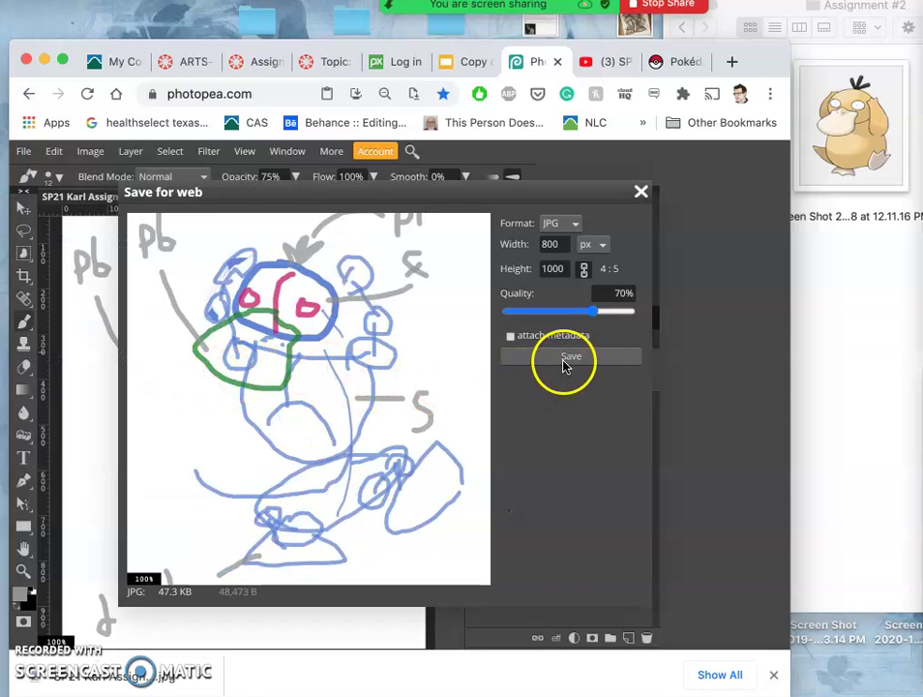